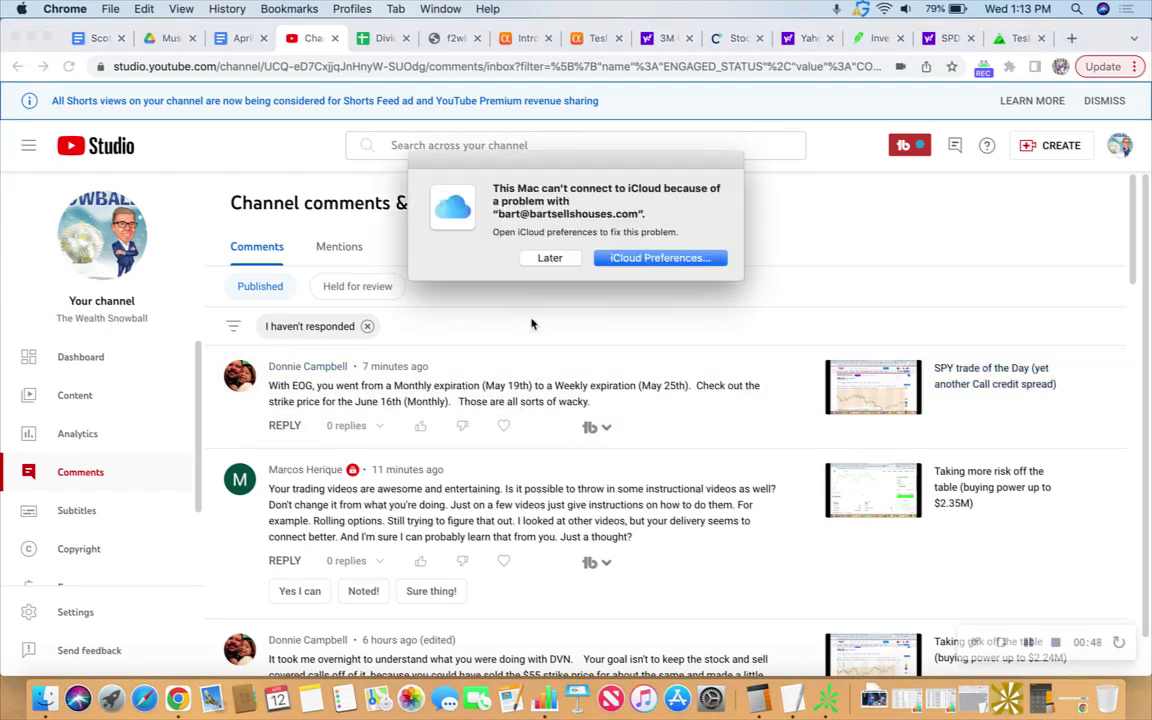
Step: Postpone fixing the iCloud connection problem so the channel comments can be reviewed
left_click(545, 258)
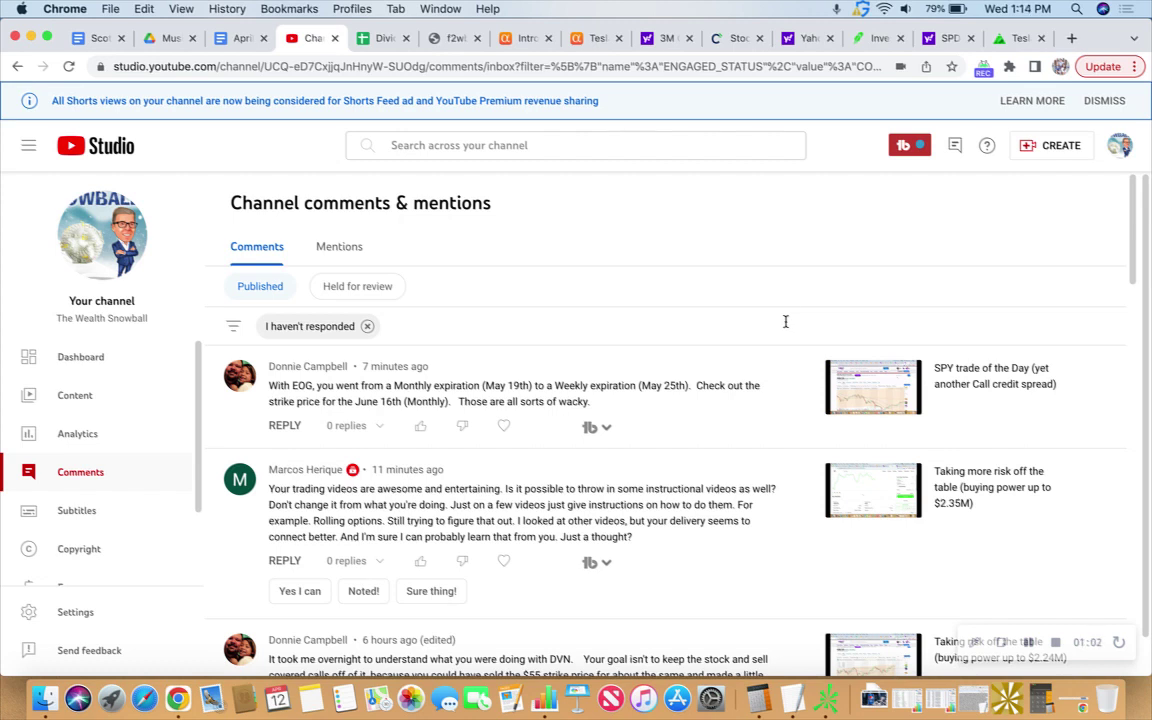
scroll(785, 321, "down", 1)
scroll(785, 317, "up", 1)
Step: Greet the EOG commenter by name, reply "I'm actually reading your comment in a video right now LOL!", and like and heart the comment
left_click(285, 426)
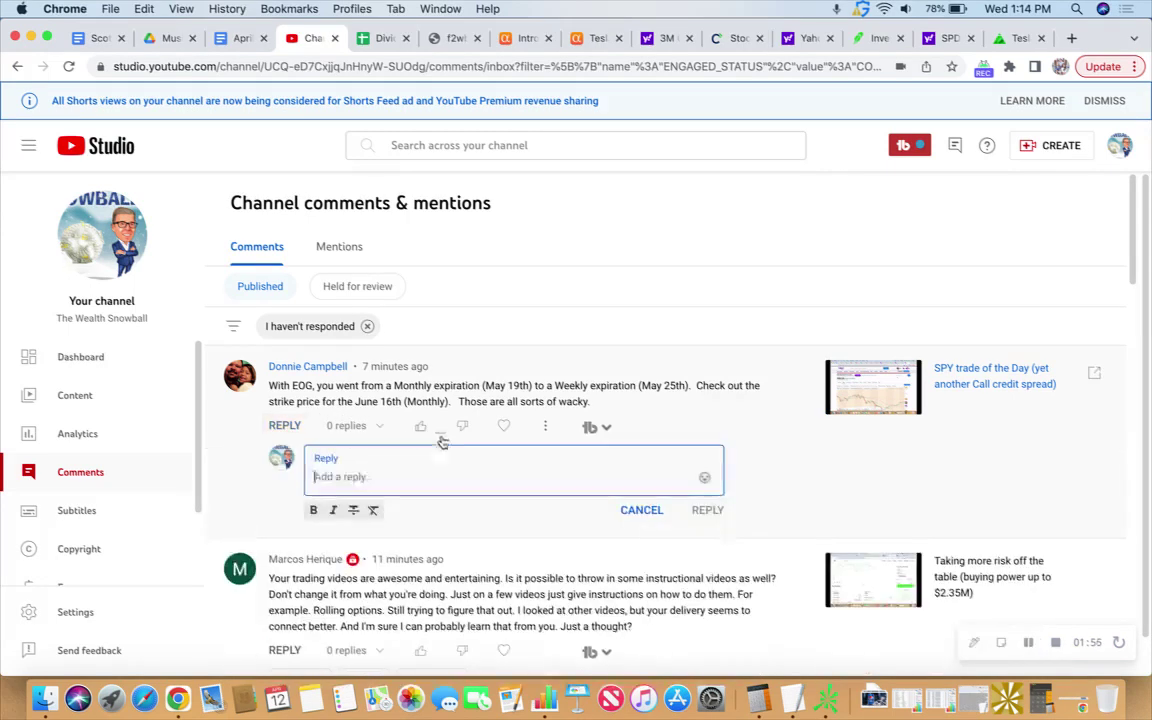
type("Hey")
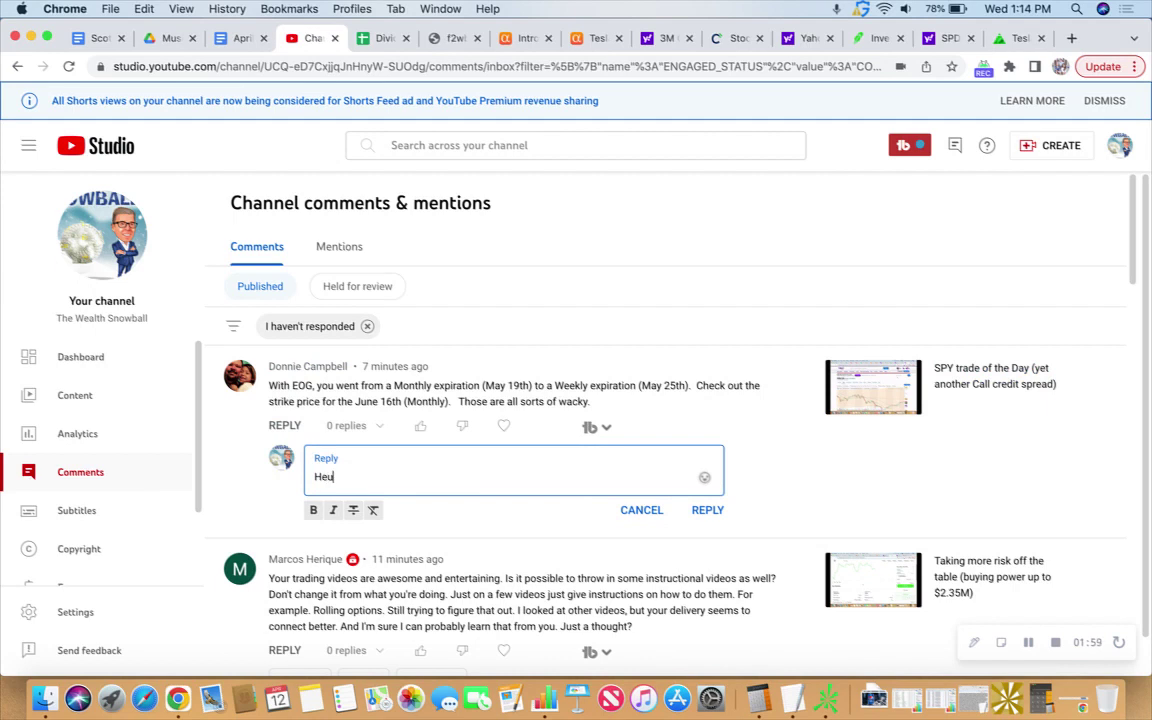
key("BackSpace")
type("y Donnie")
type("I'm actually read")
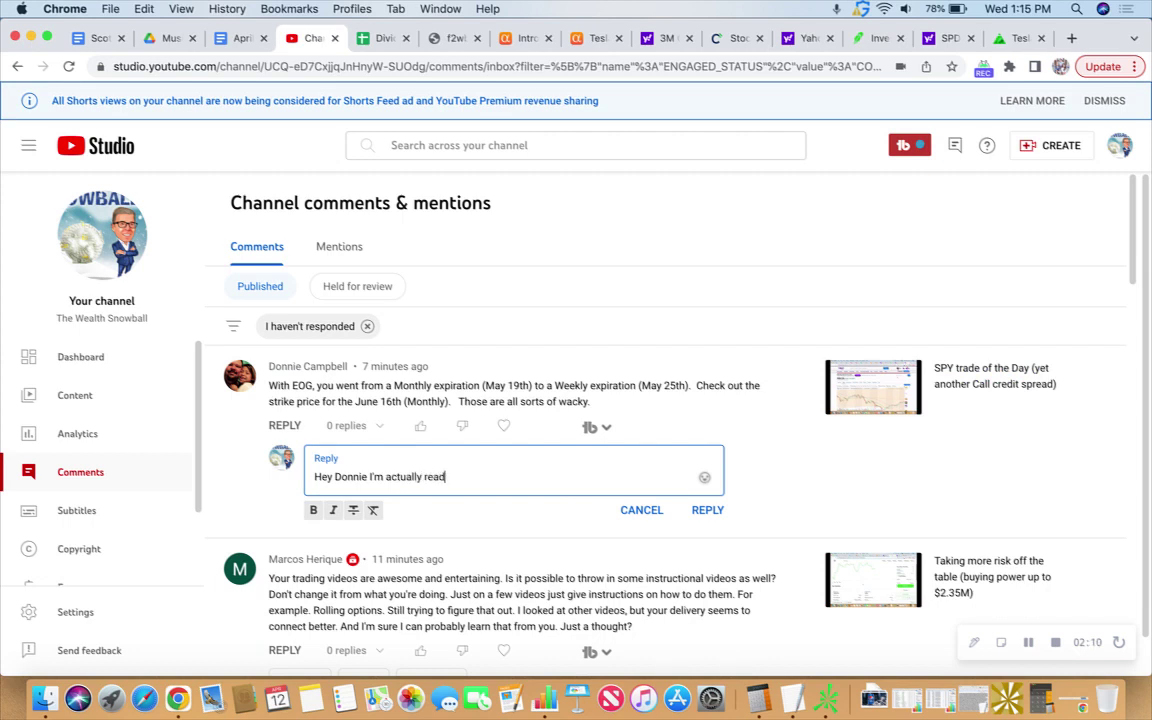
type("ing your comment in a vid")
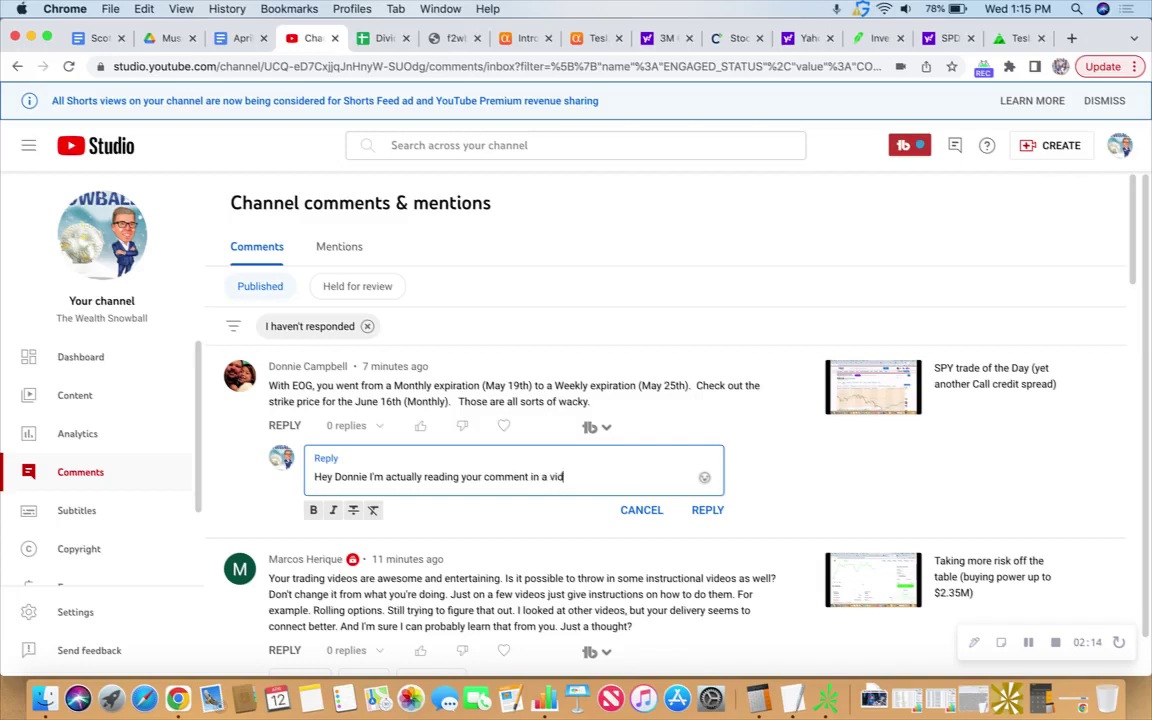
type("eo right now")
type("LOL!")
left_click(704, 509)
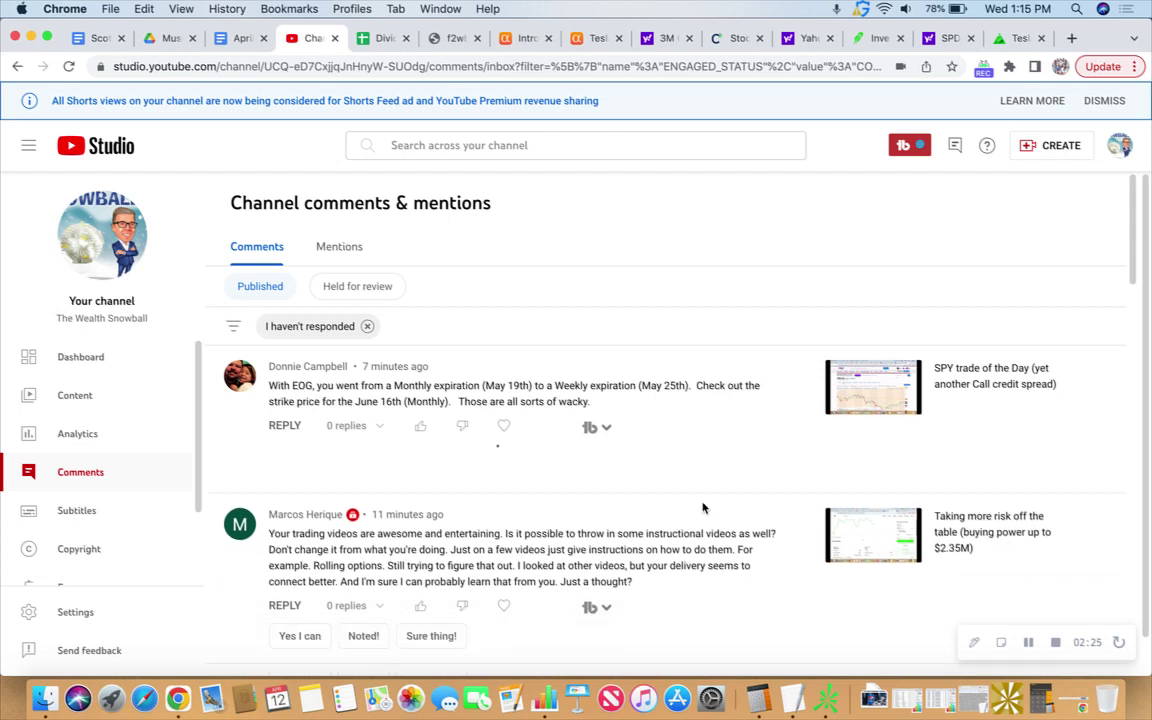
left_click(413, 426)
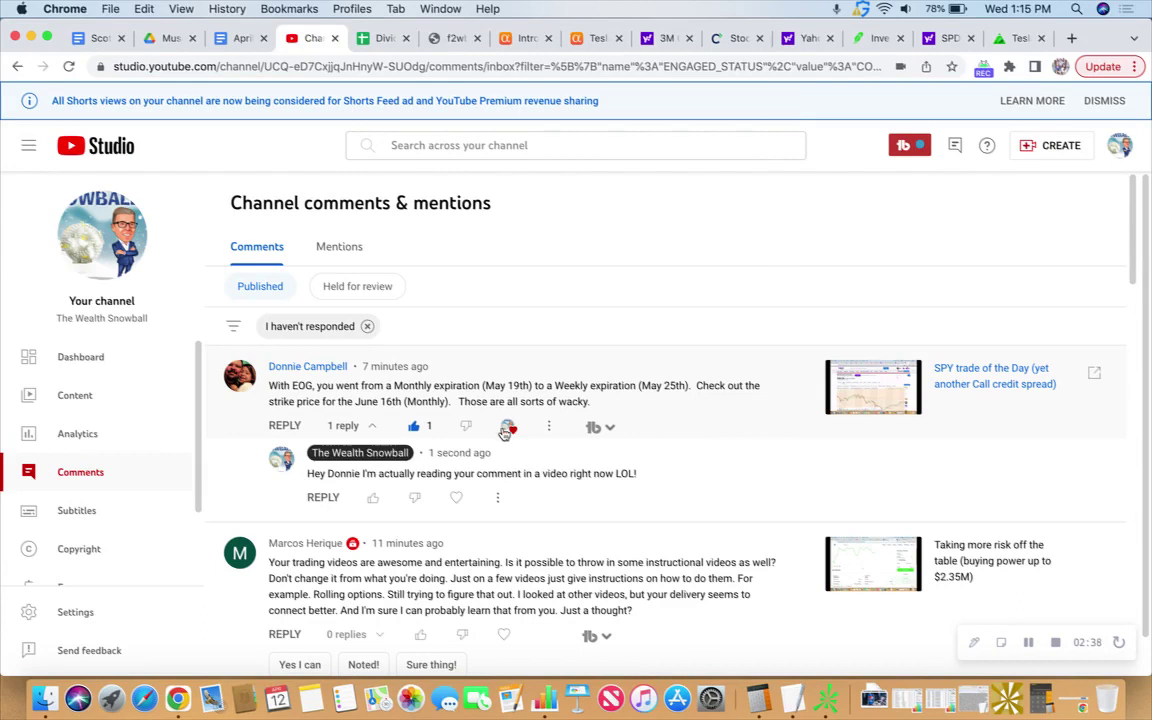
Step: Start a reply to the instructional-videos comment, greeting the commenter by name with "thank you very much for your words they mean a lot to me."
scroll(680, 415, "down", 1)
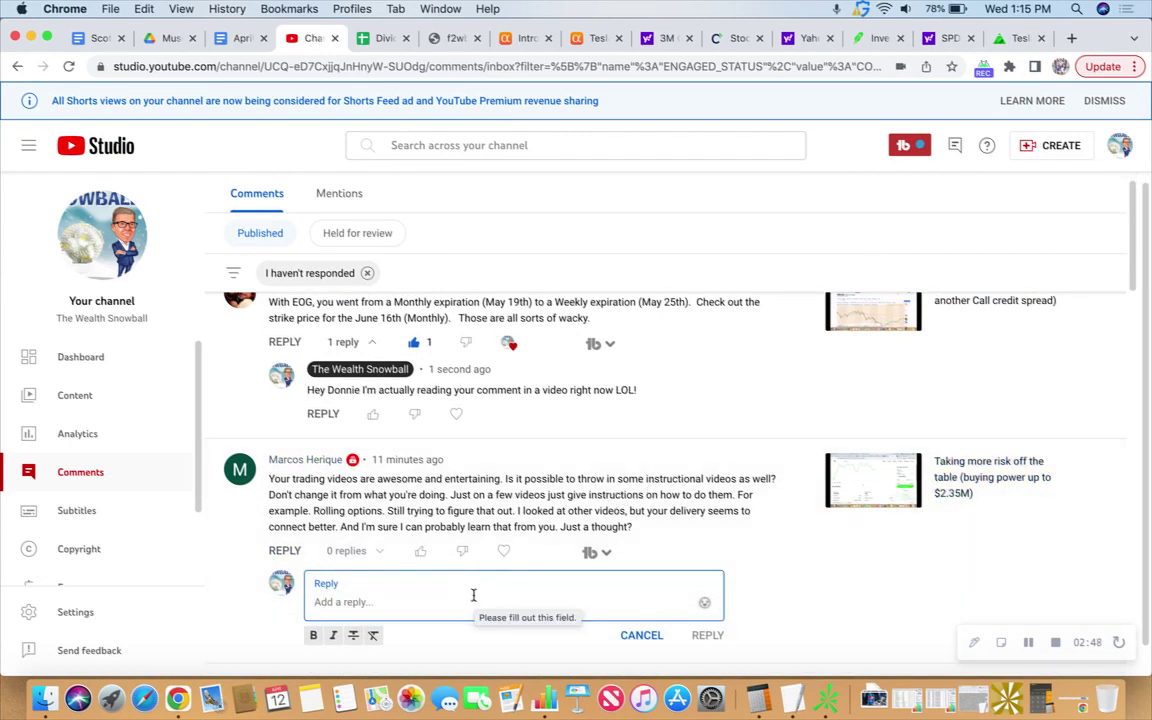
type("Hi M")
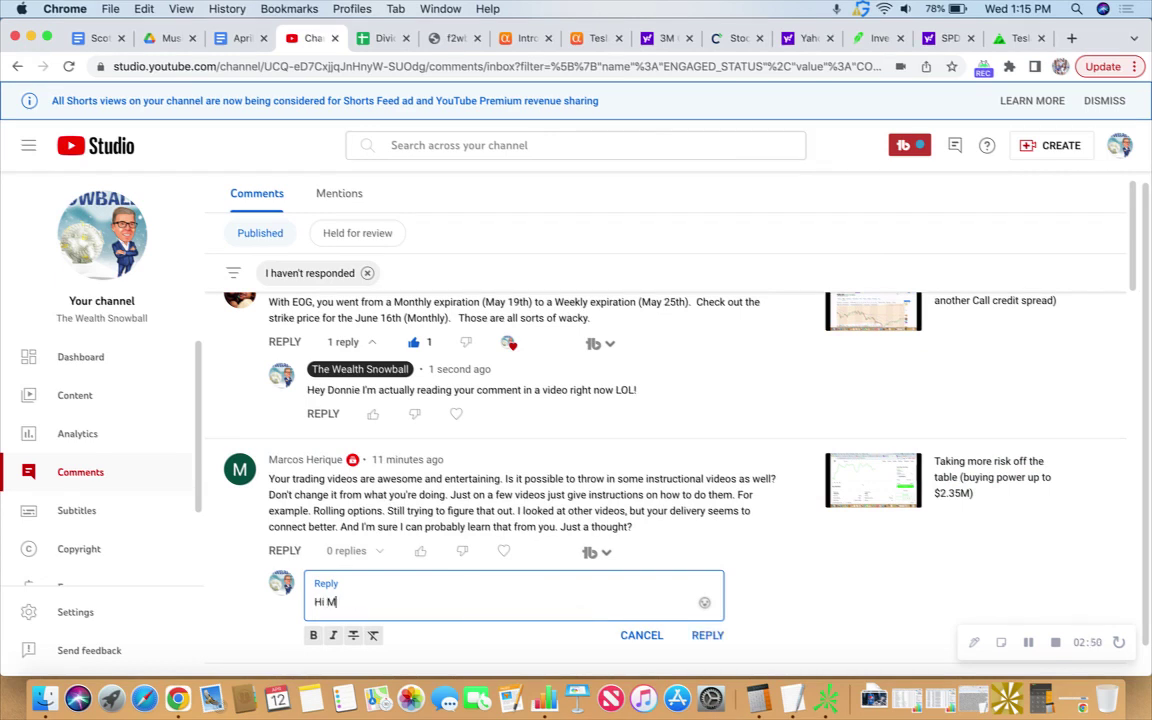
type("arcos thank you very muc")
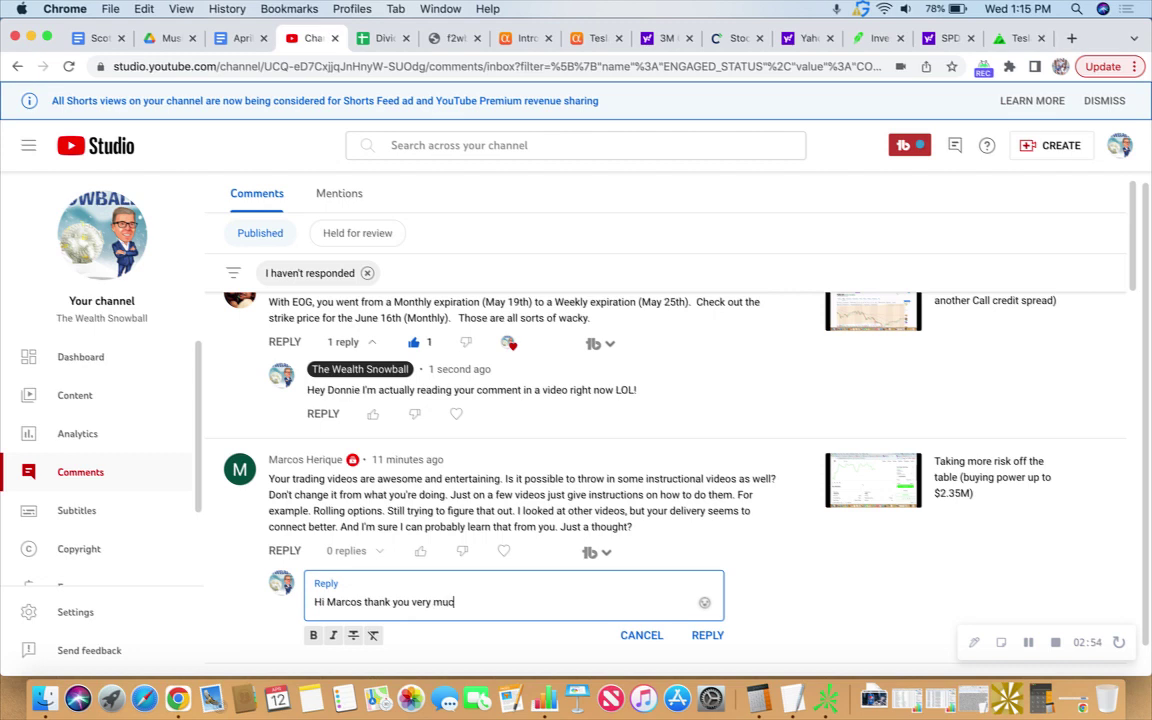
type("h for your words they mean a lo")
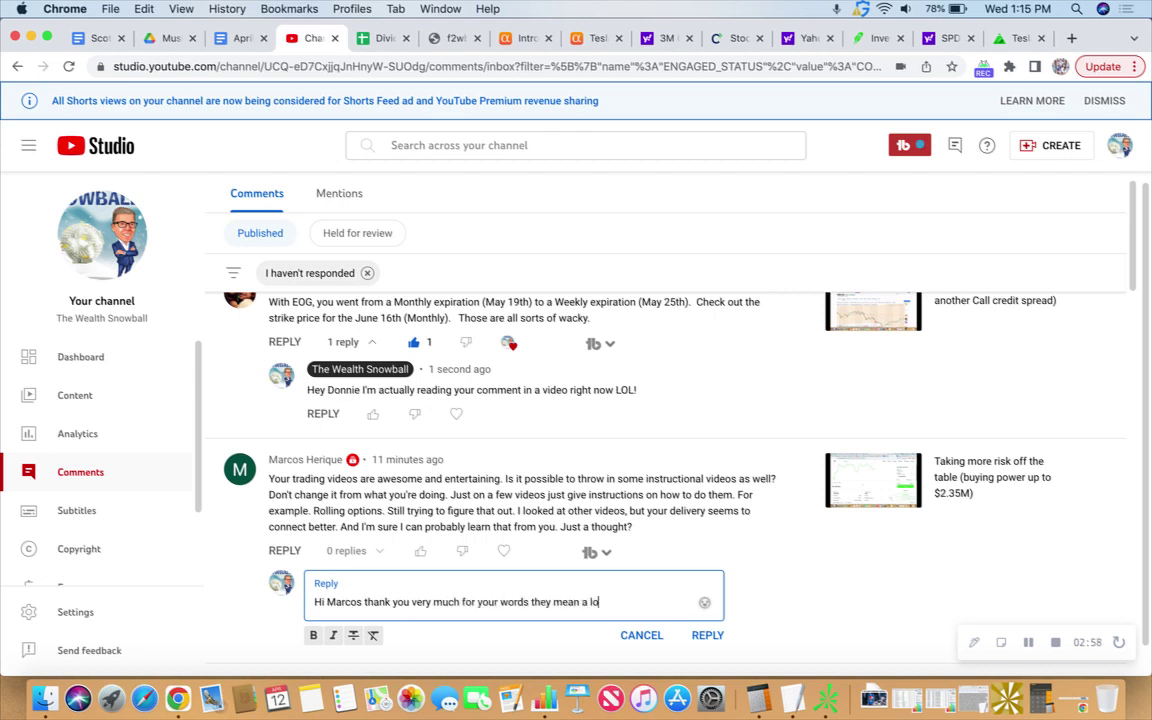
type("t to me. I")
Step: Finish and post the reply with "I'm going to definitely create some instructional videos in the near future.", and like and heart the comment
type("'m going to ")
type("d")
type("o")
key("BackSpace")
key("BackSpace")
type("definitely")
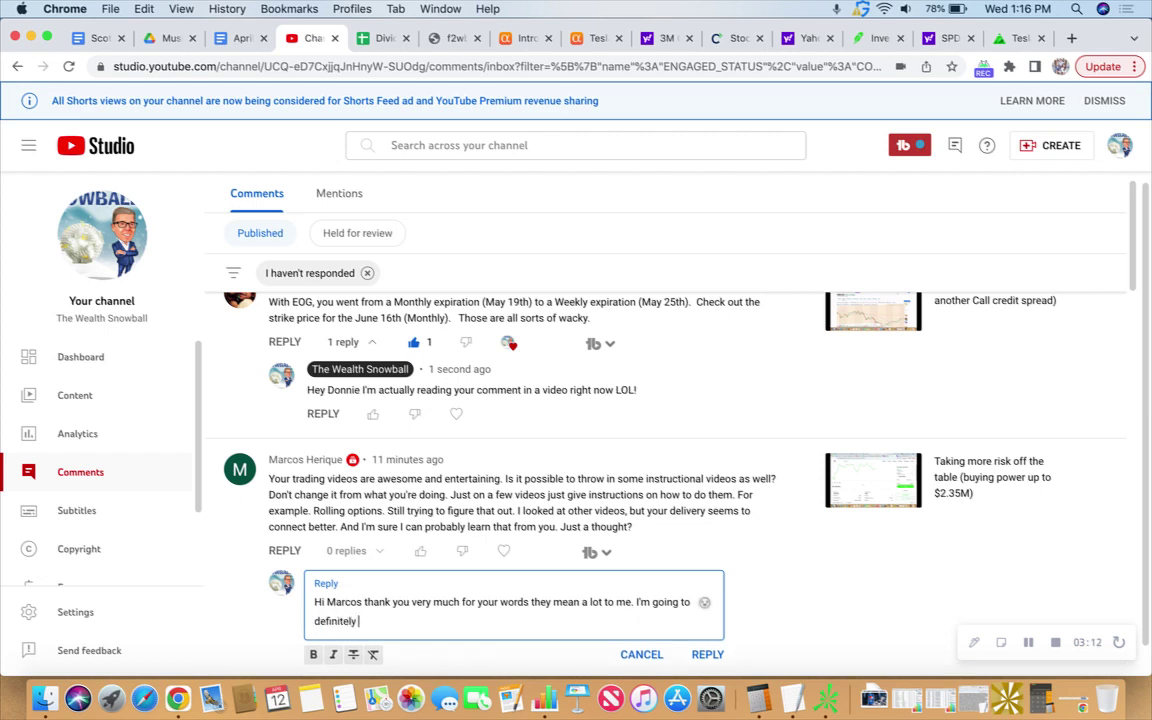
type(" create some instruction")
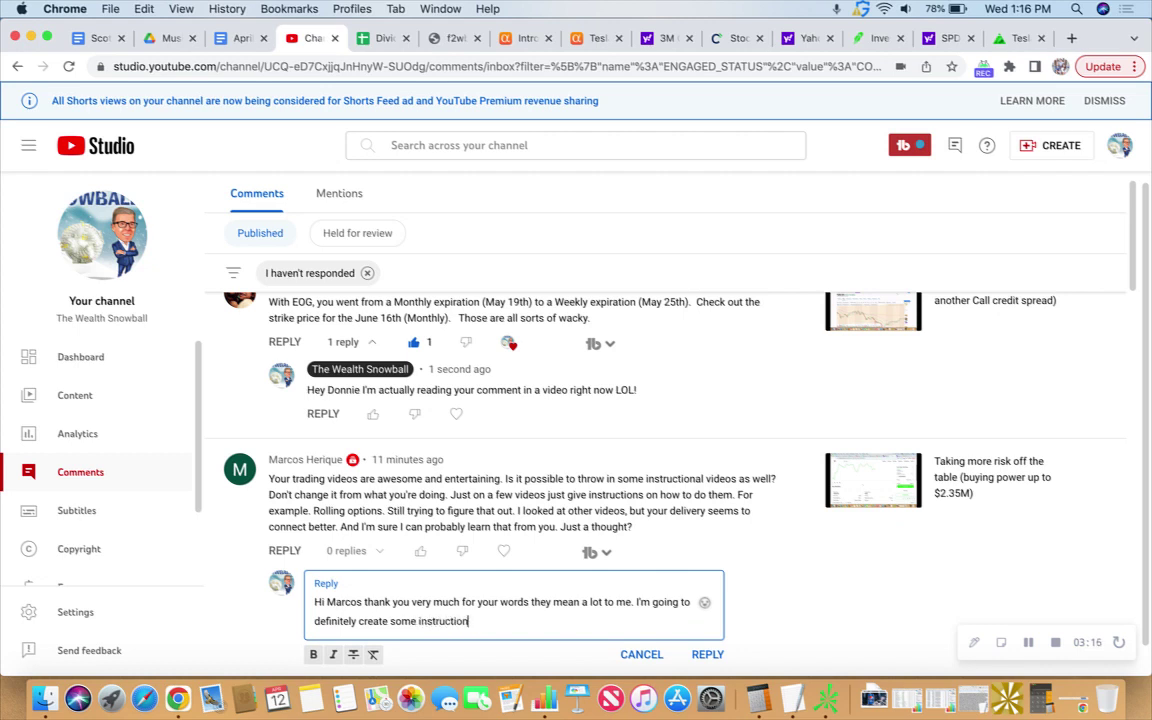
type("al videos in the near future.")
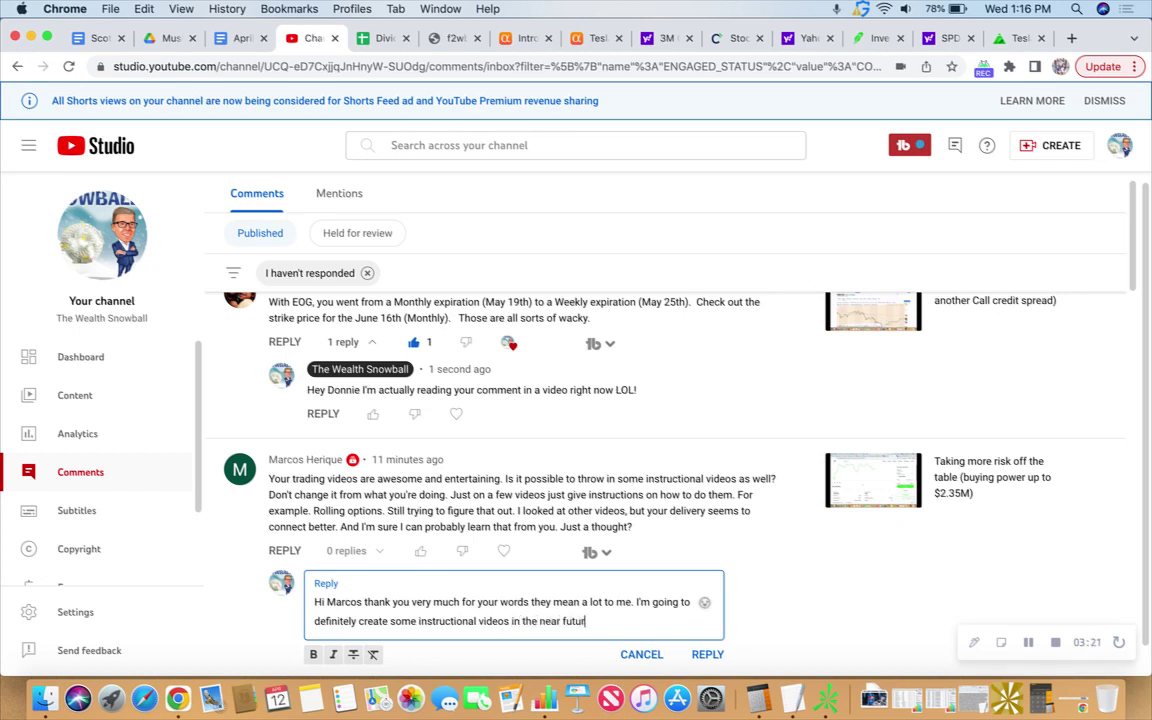
left_click(697, 655)
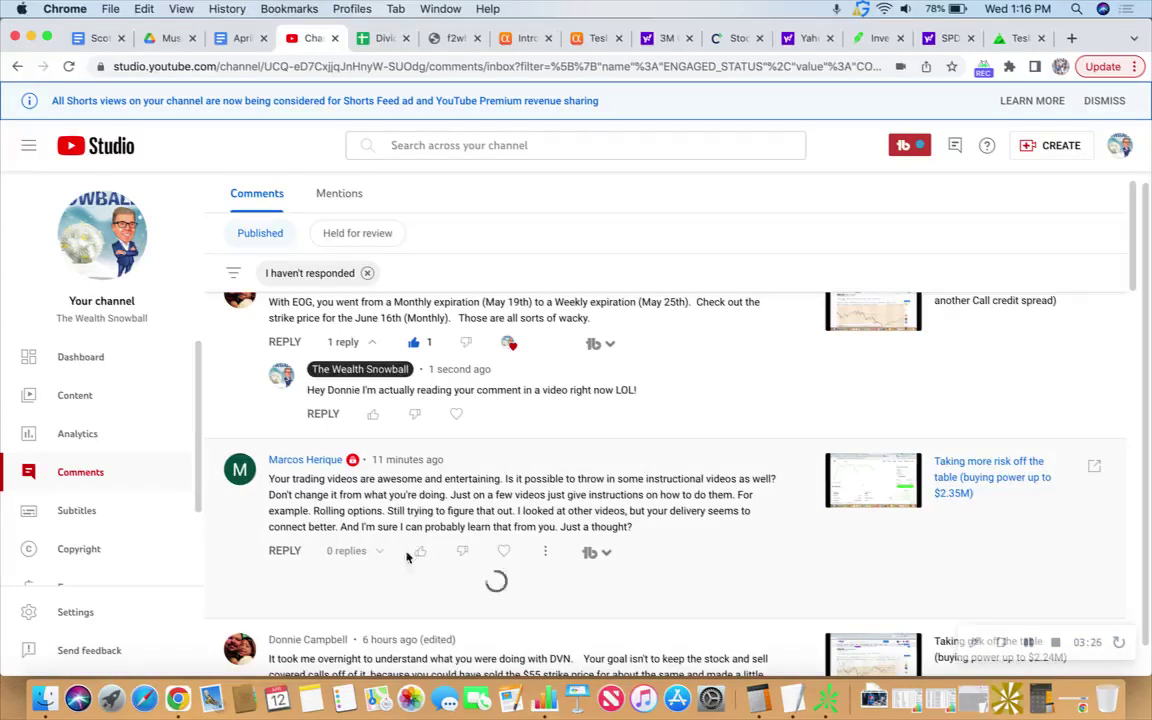
left_click(415, 553)
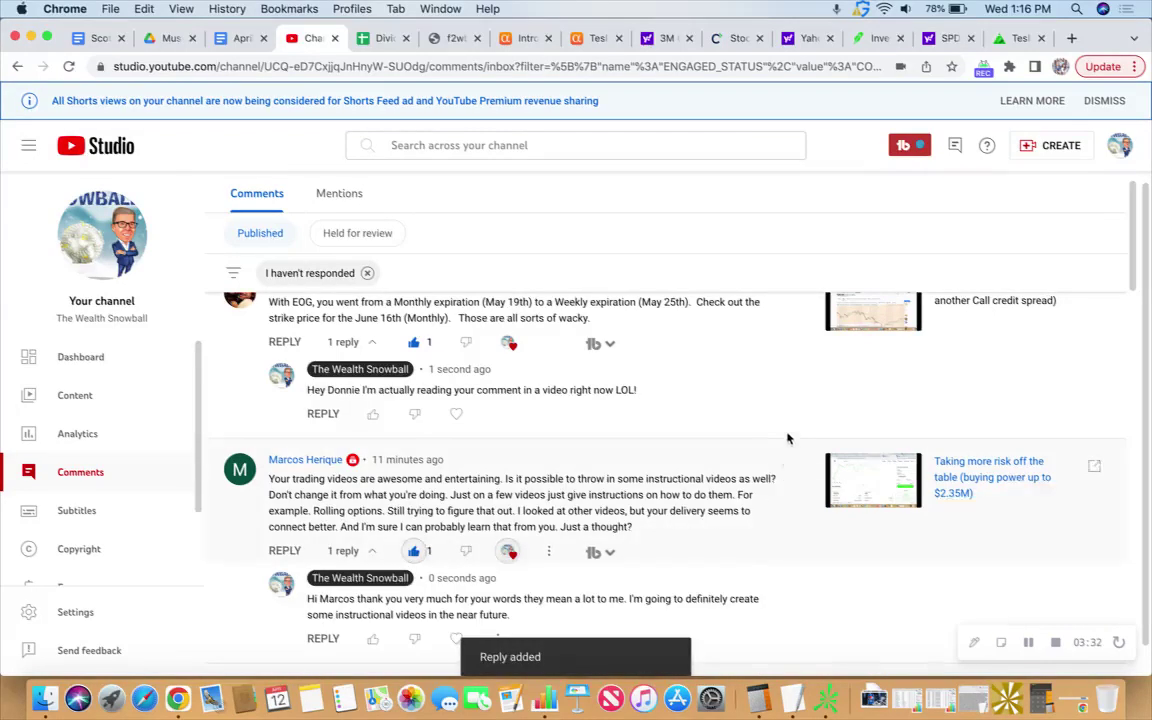
scroll(790, 411, "up", 3)
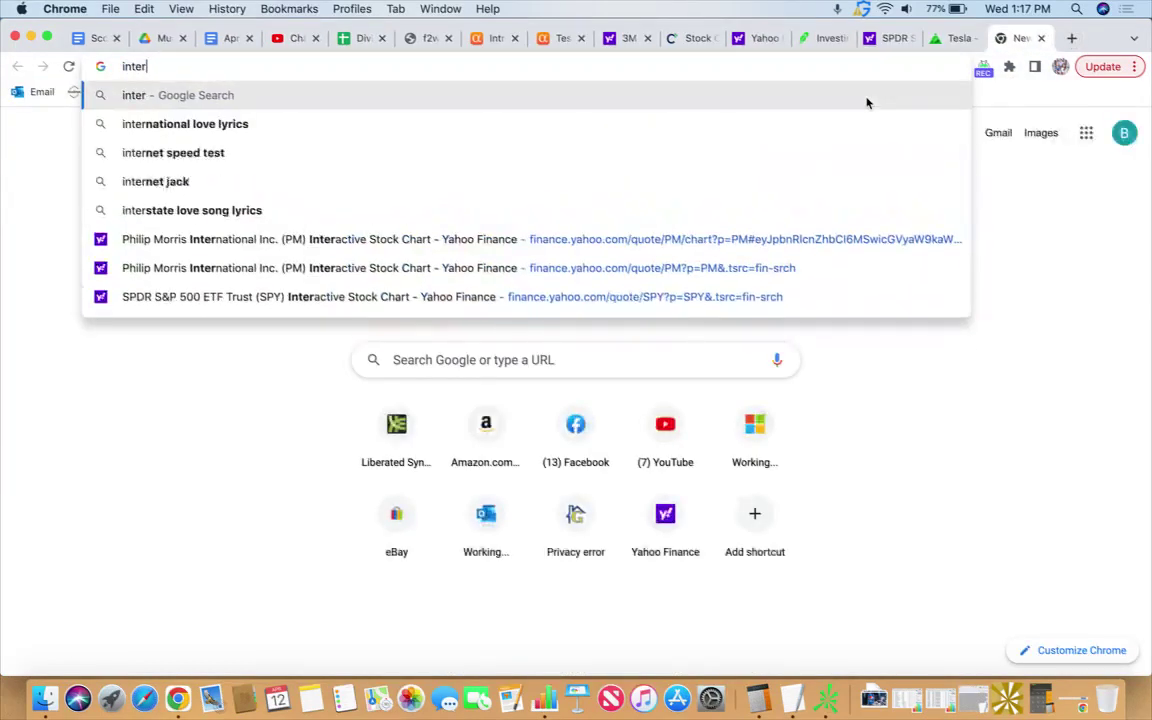
Step: Search Google for "internet speed test", run the test, and close its results and page
left_click(422, 153)
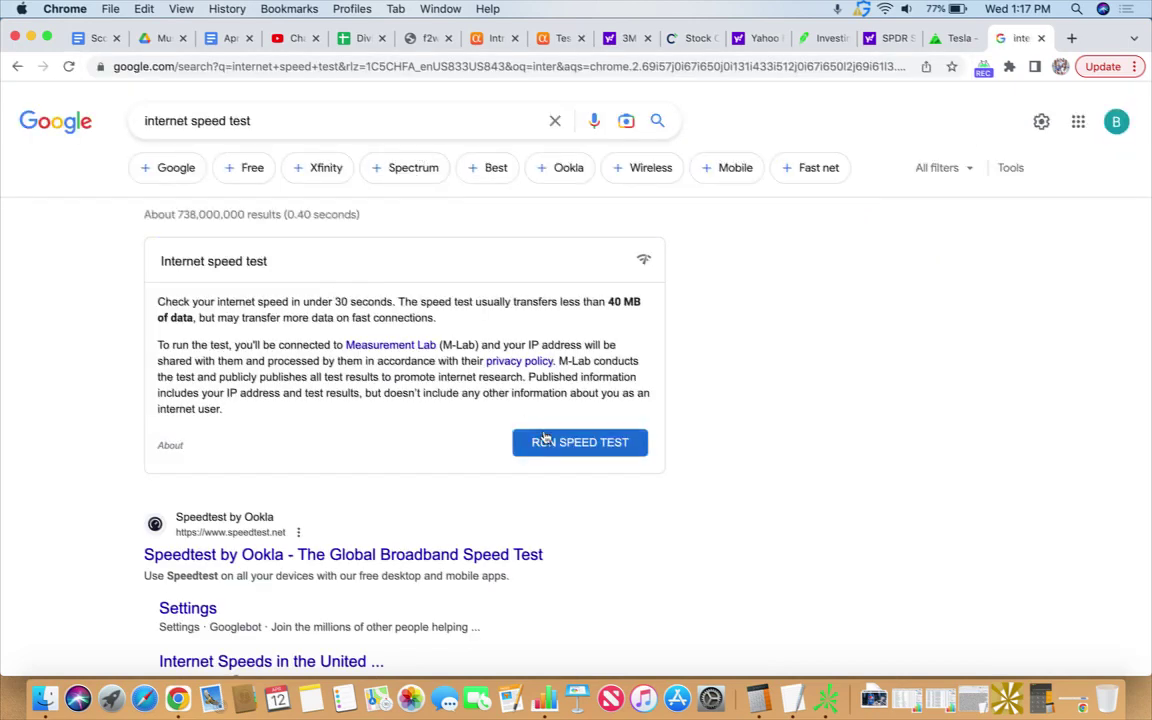
left_click(548, 441)
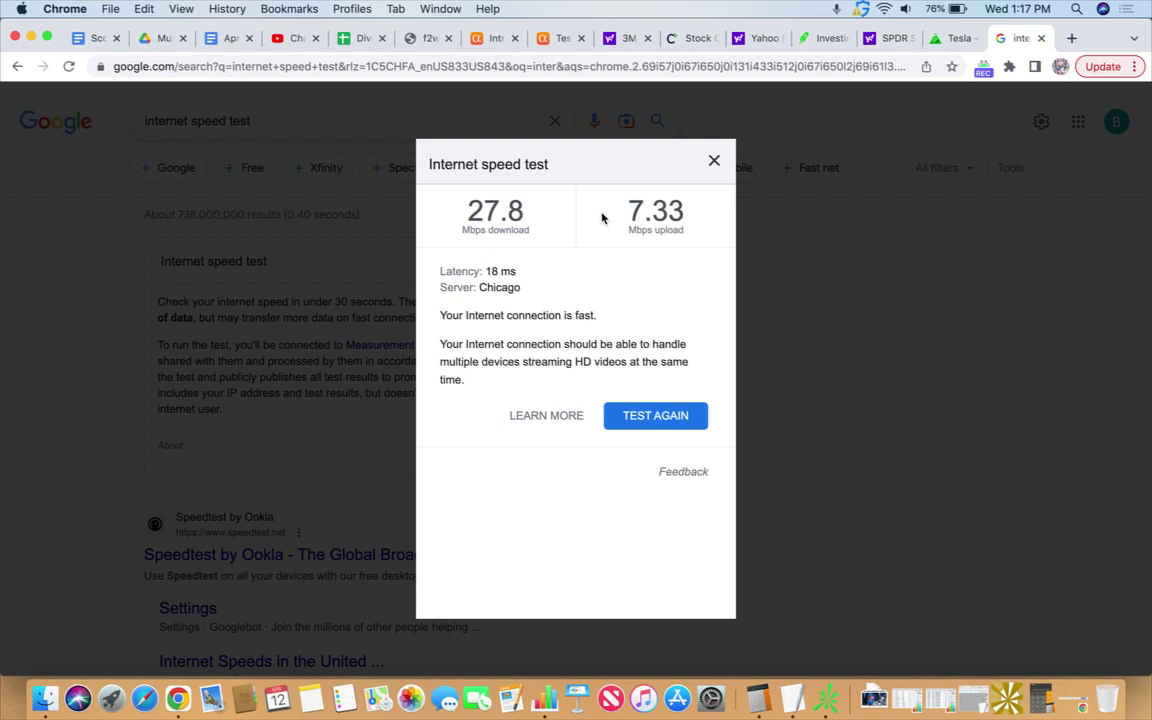
left_click(714, 162)
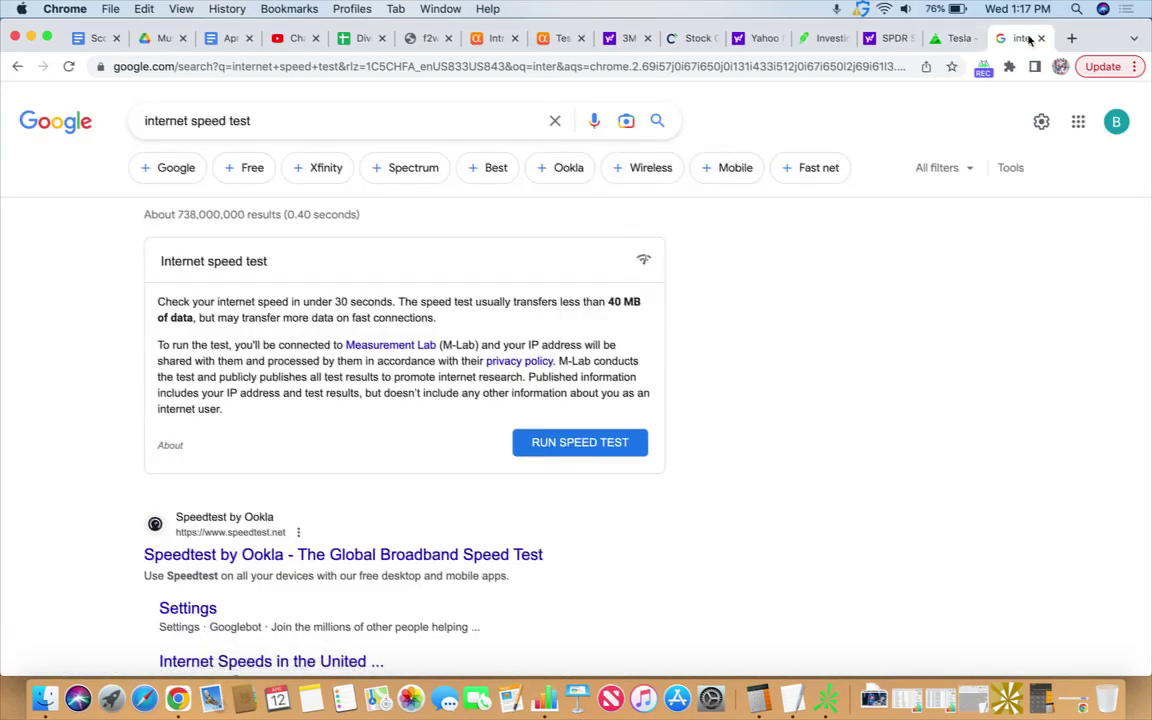
left_click(1041, 38)
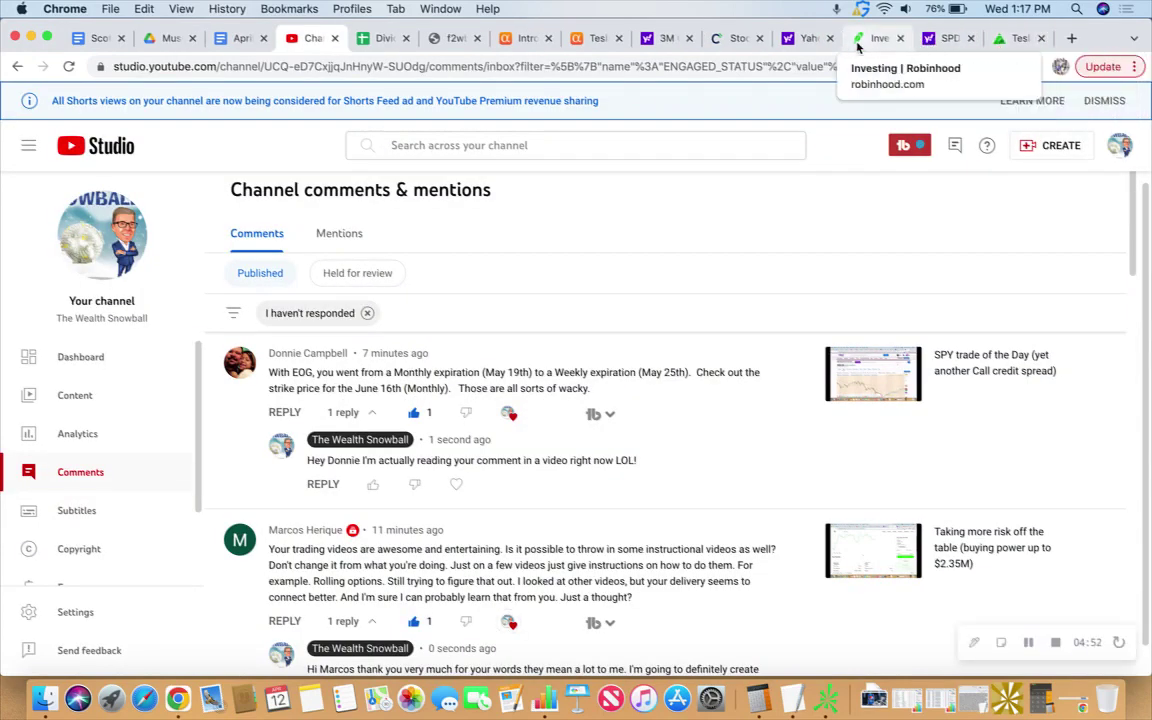
Step: Check the Robinhood portfolio's options positions and the SPY price chart on Yahoo Finance
left_click(861, 42)
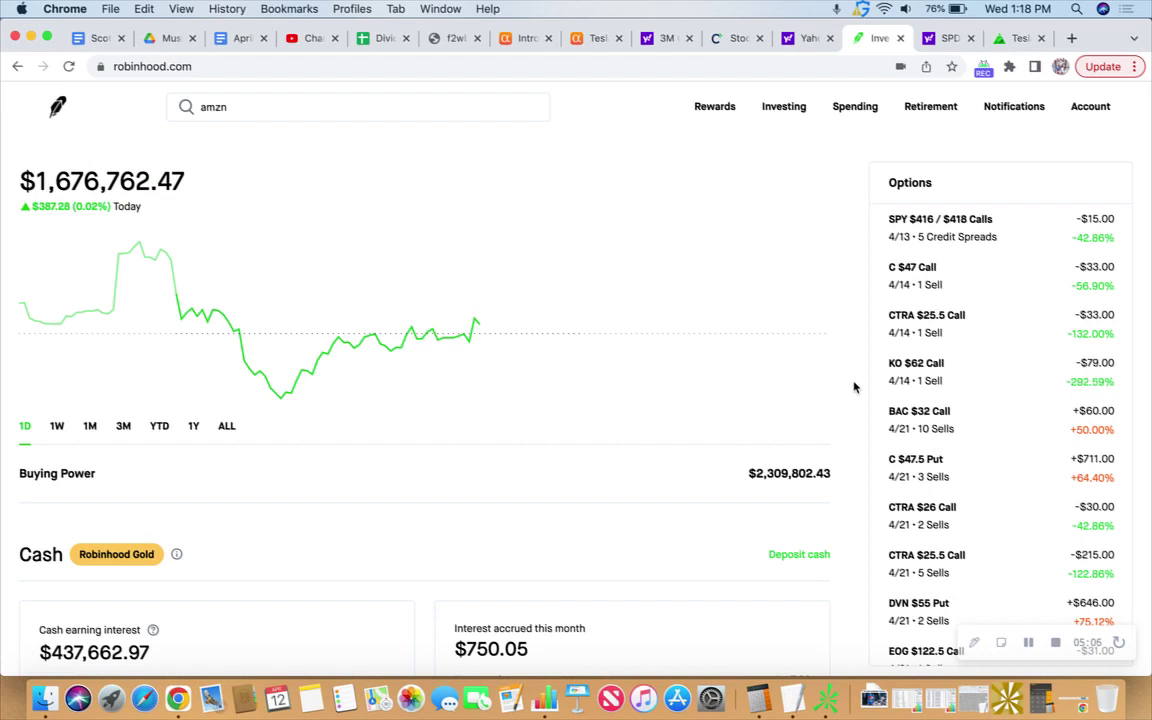
left_click(940, 38)
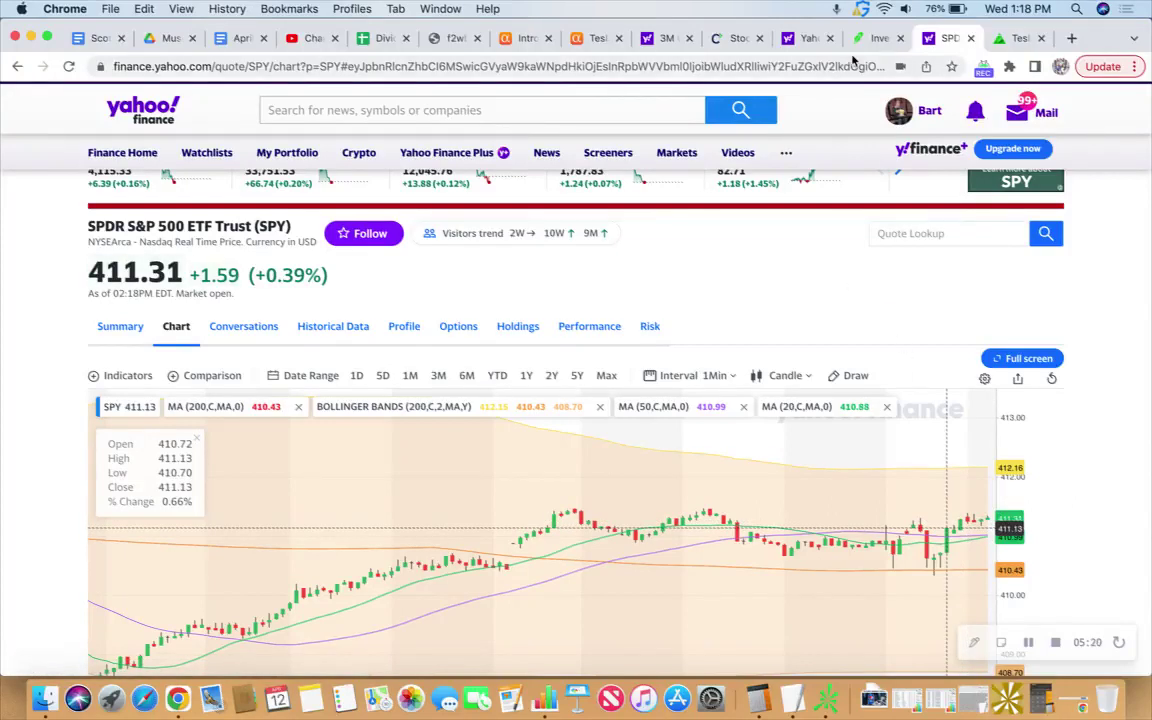
Step: Return to Robinhood, search for "spy", and open the SPDR S&P 500 ETF page
left_click(872, 38)
left_click(377, 107)
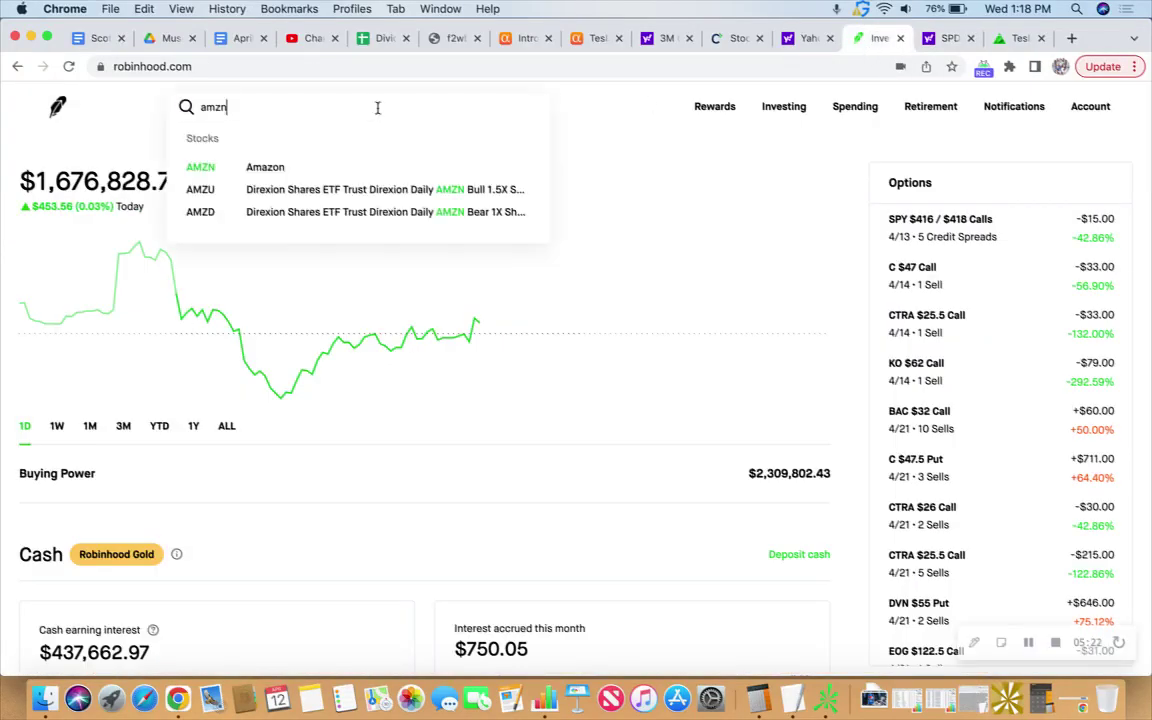
key("super+a")
type("spy")
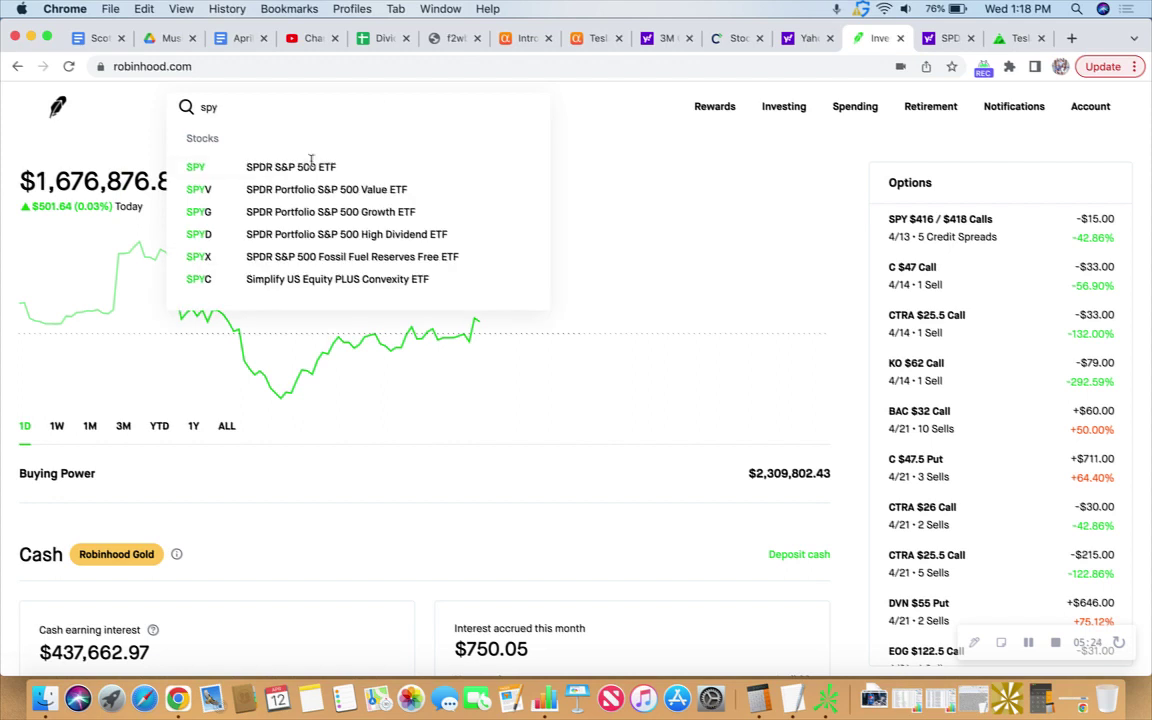
left_click(303, 166)
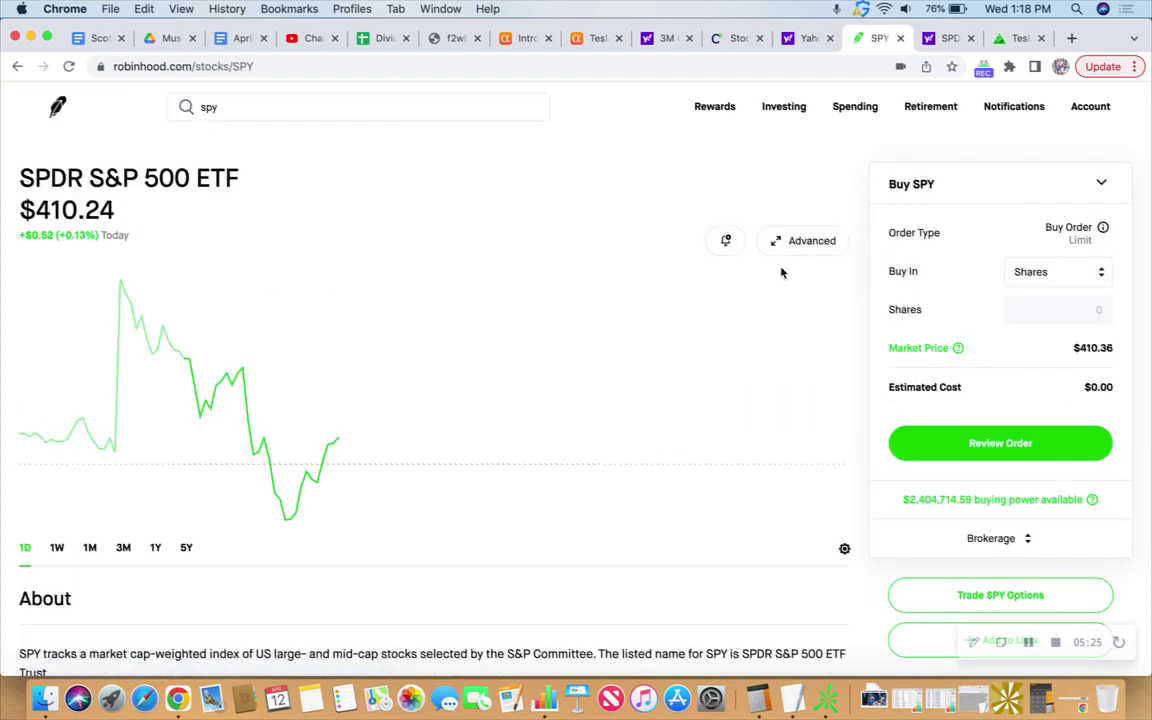
Step: Open the SPY options chain and show the calls to sell that expire on April 13
left_click(948, 596)
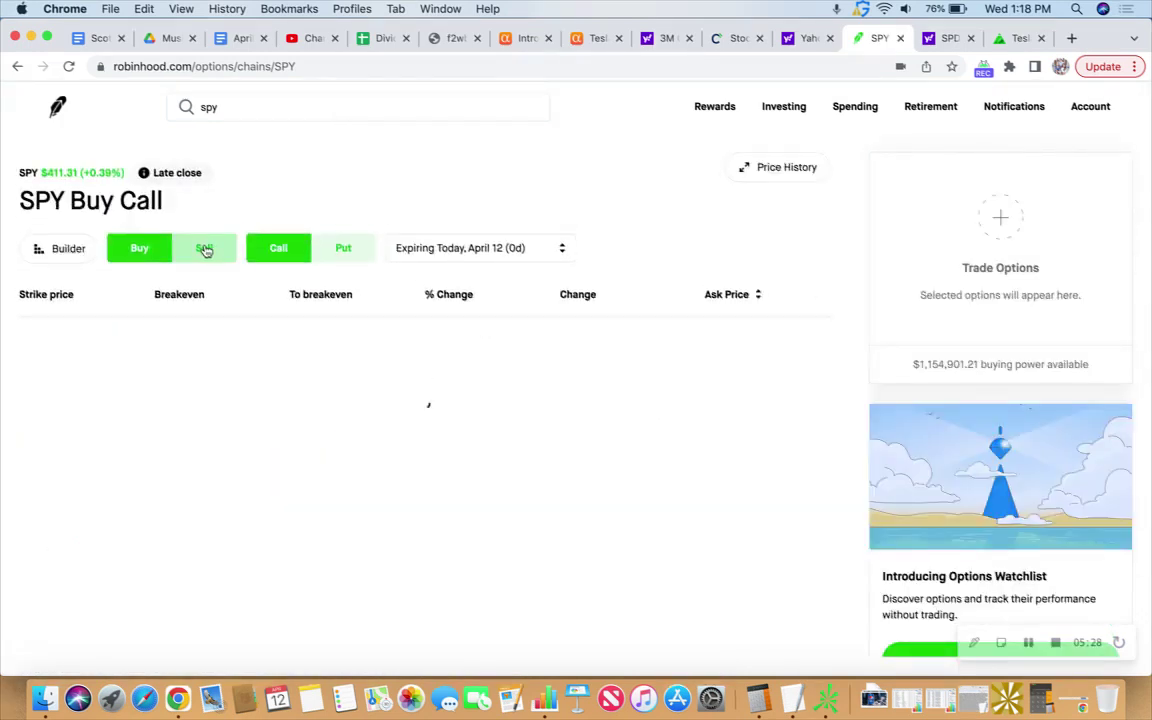
left_click(203, 250)
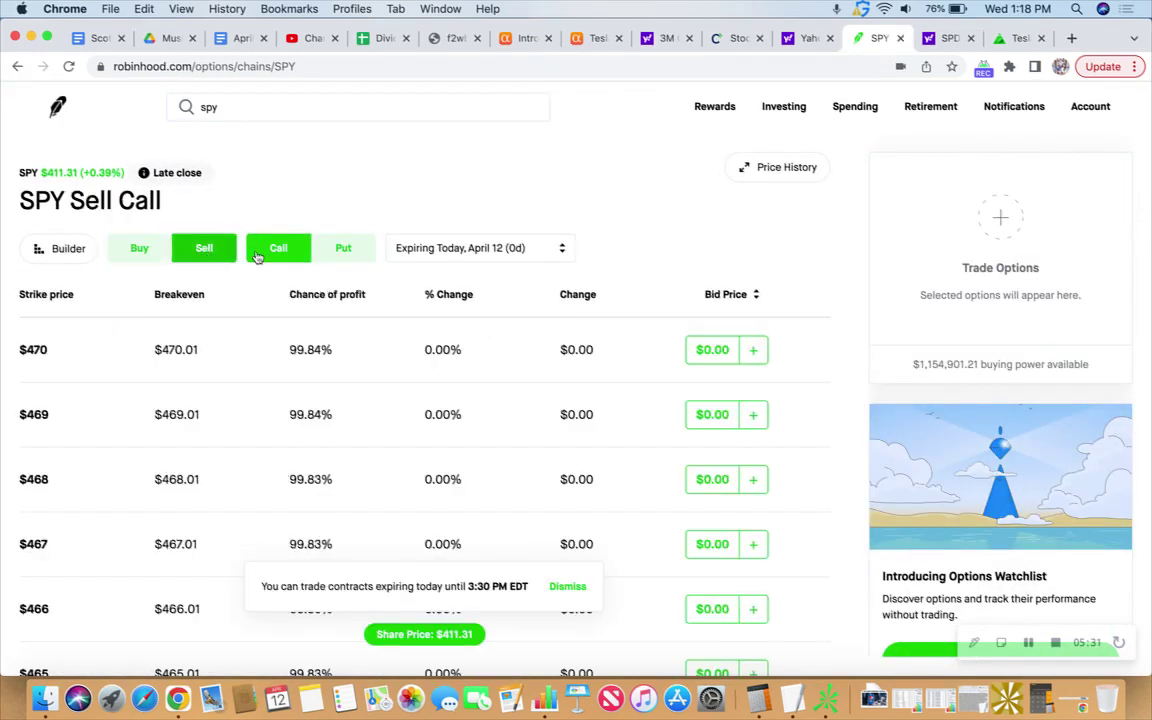
left_click(440, 250)
left_click(445, 244)
left_click(455, 249)
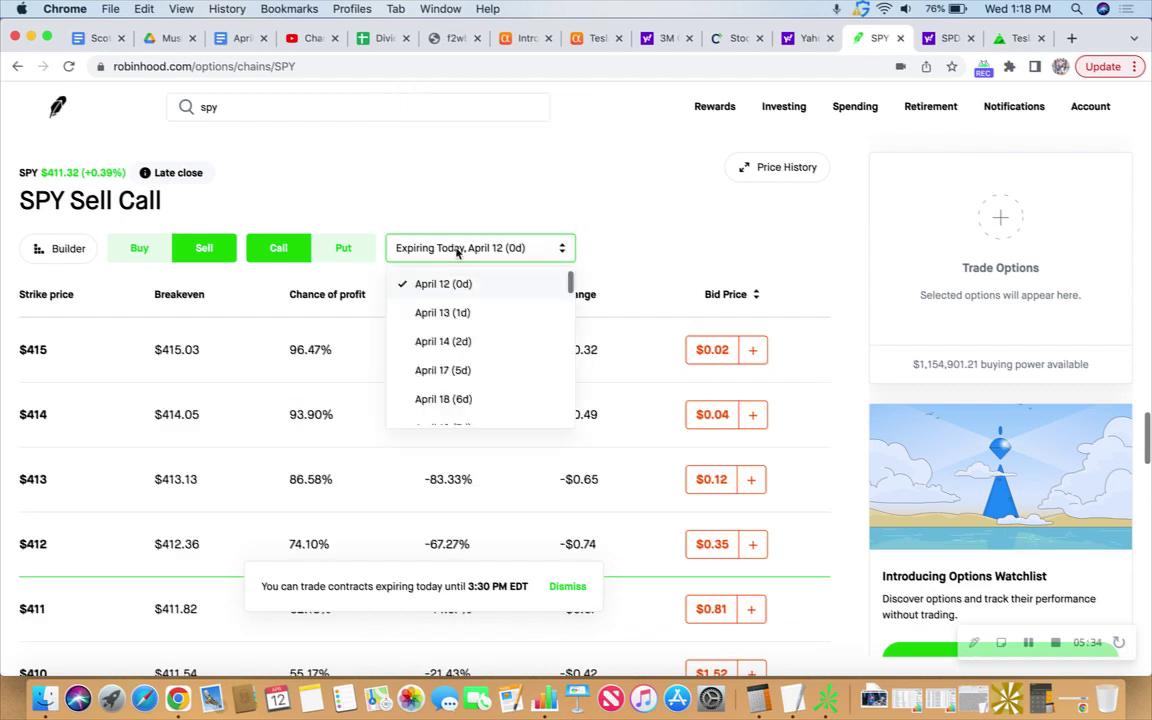
left_click(457, 252)
left_click(457, 252)
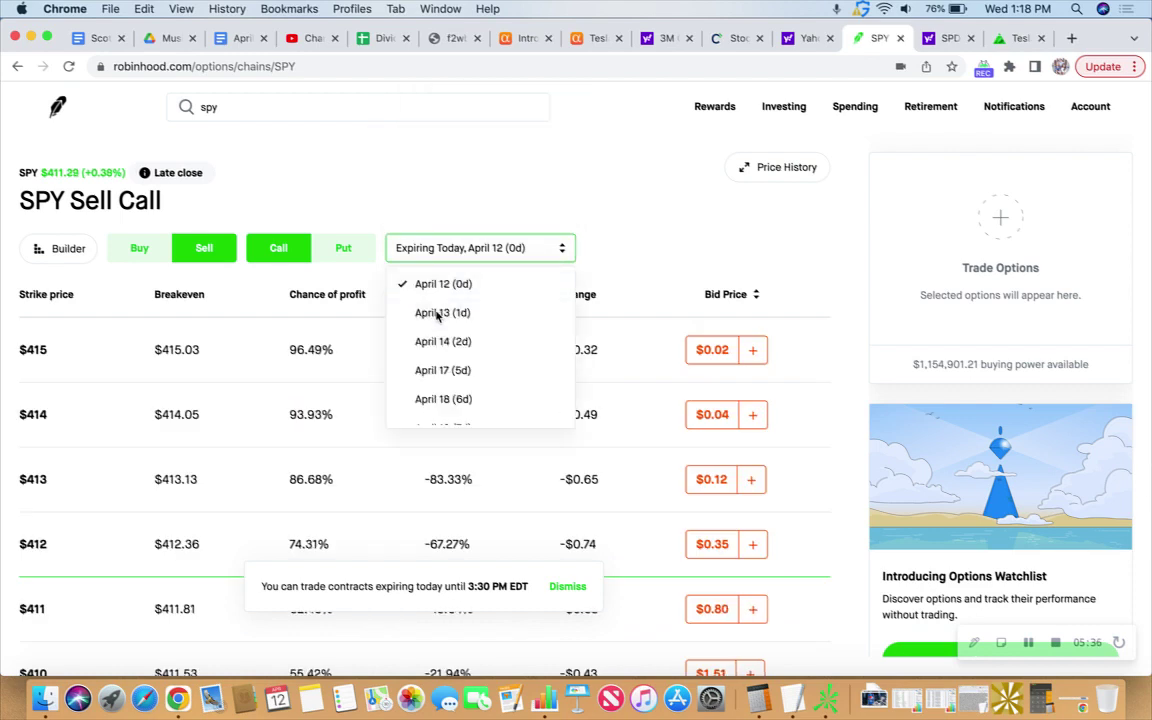
left_click(437, 315)
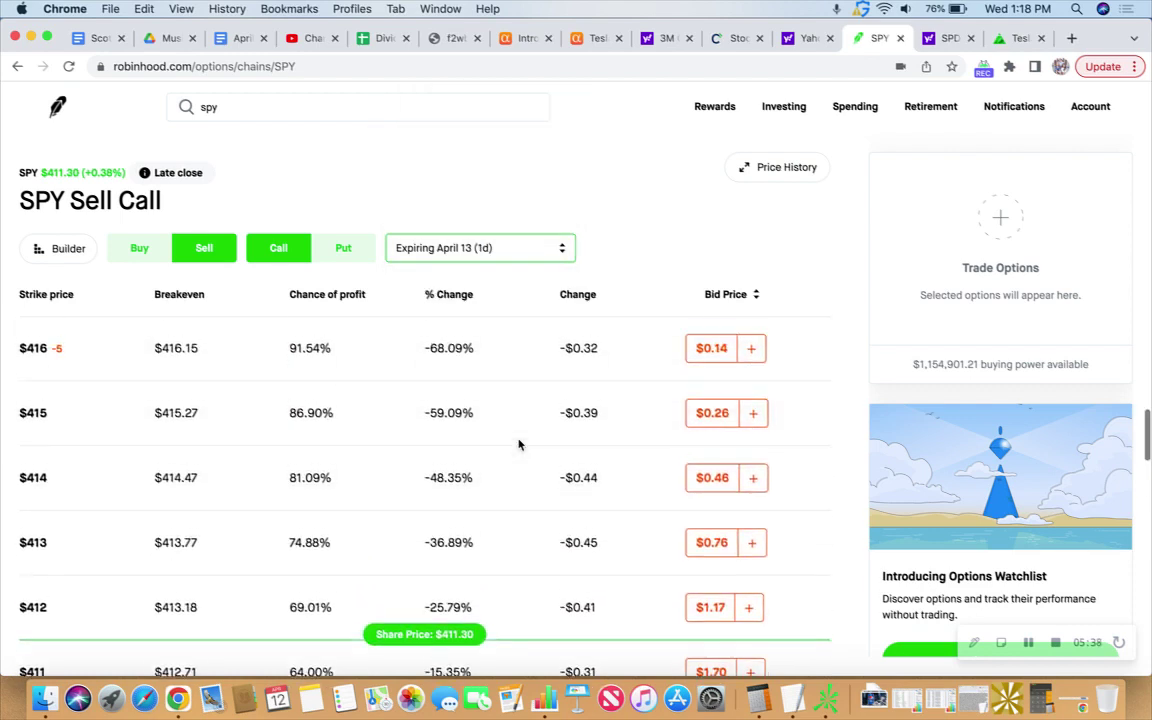
Step: Examine the SPY call prices around the held $416 and $418 strikes, and return to the portfolio overview
scroll(521, 470, "up", 3)
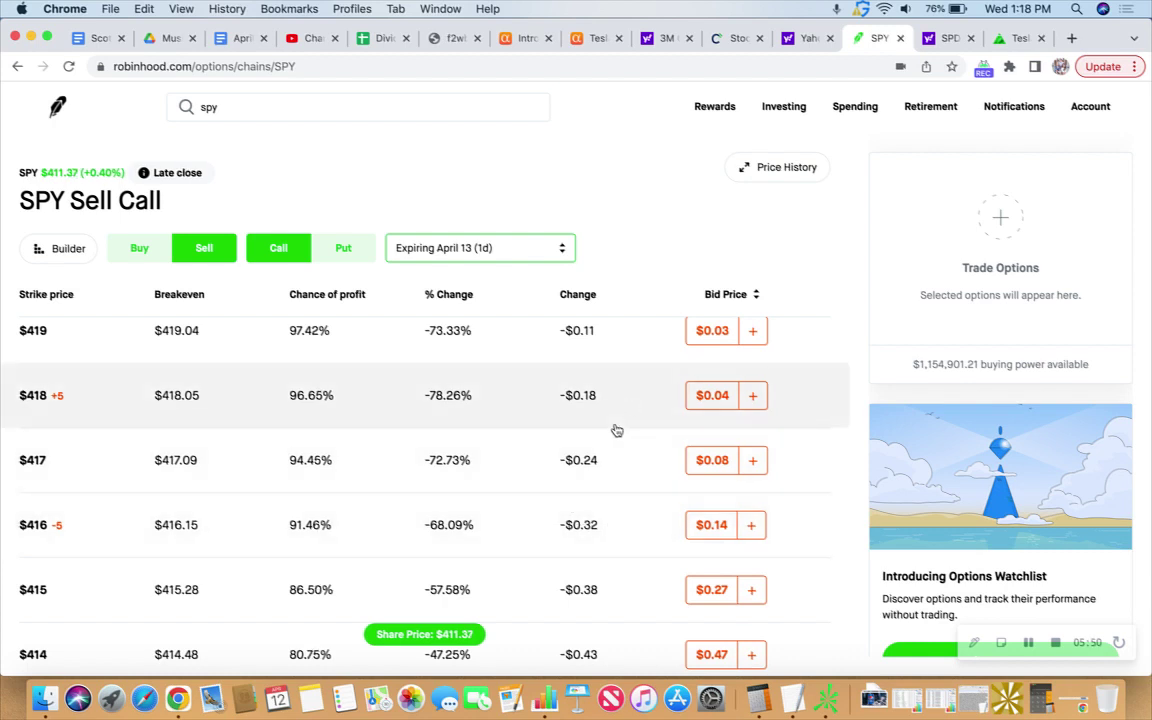
scroll(617, 430, "up", 1)
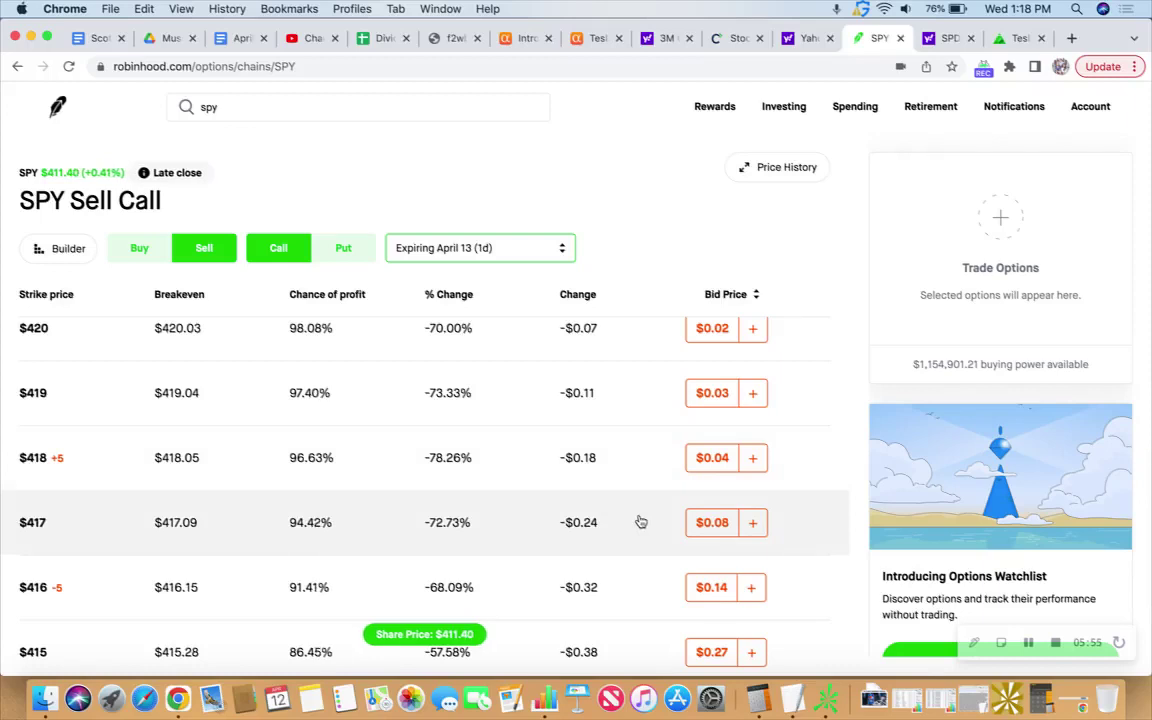
scroll(642, 520, "up", 1)
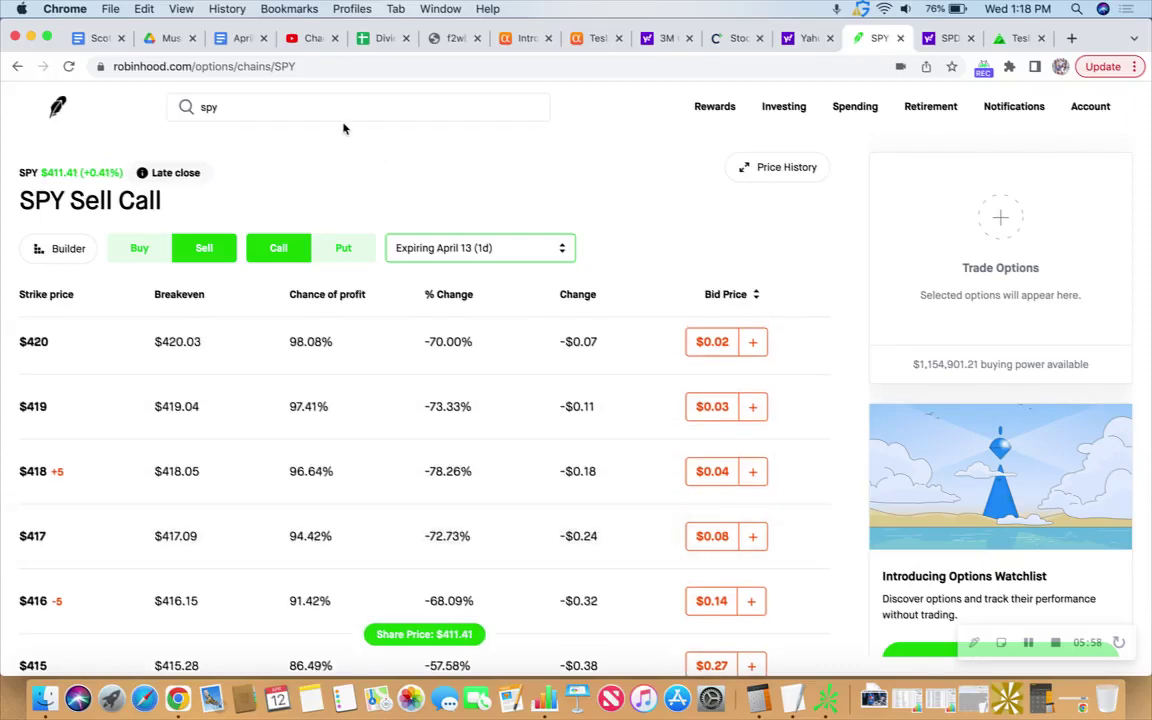
left_click(57, 106)
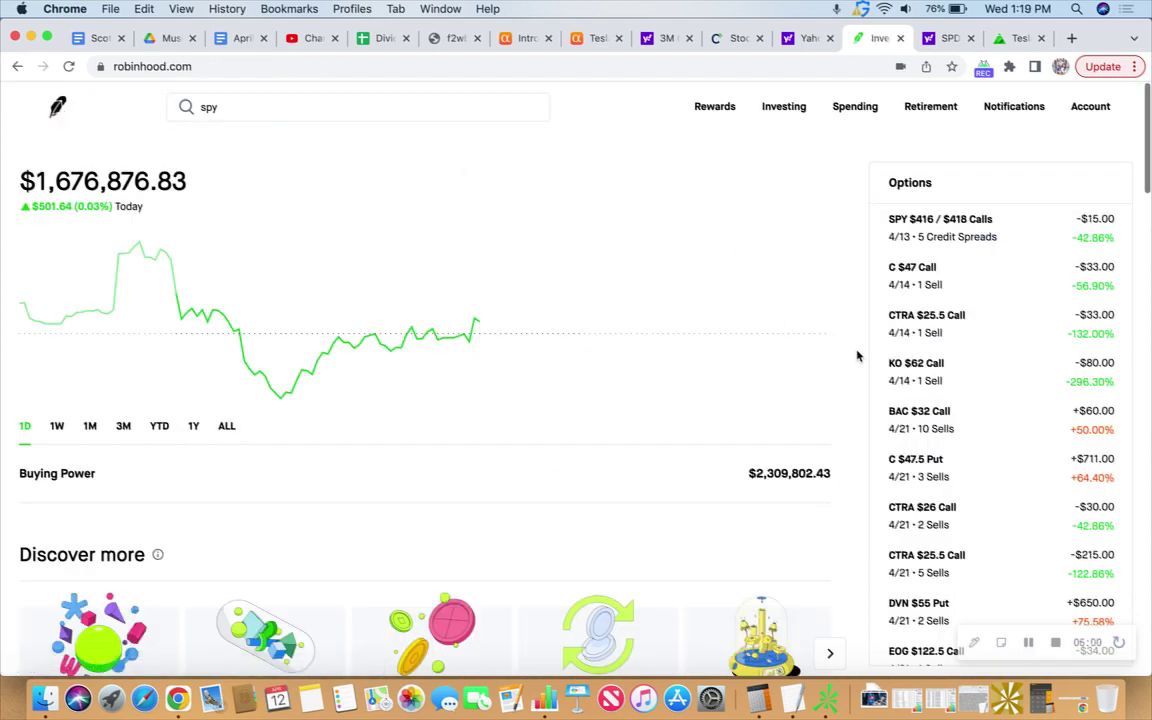
Step: Find the EOG $111 call among the options positions, view its details, and return to the portfolio overview
scroll(998, 332, "down", 3)
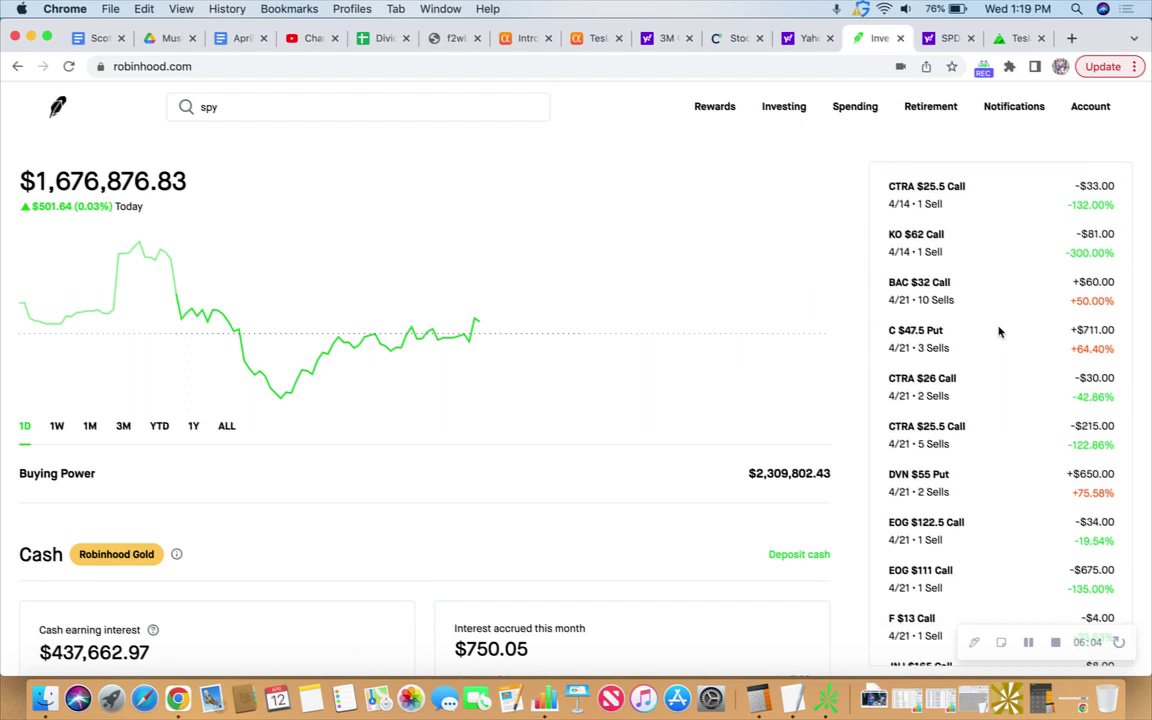
scroll(998, 332, "down", 5)
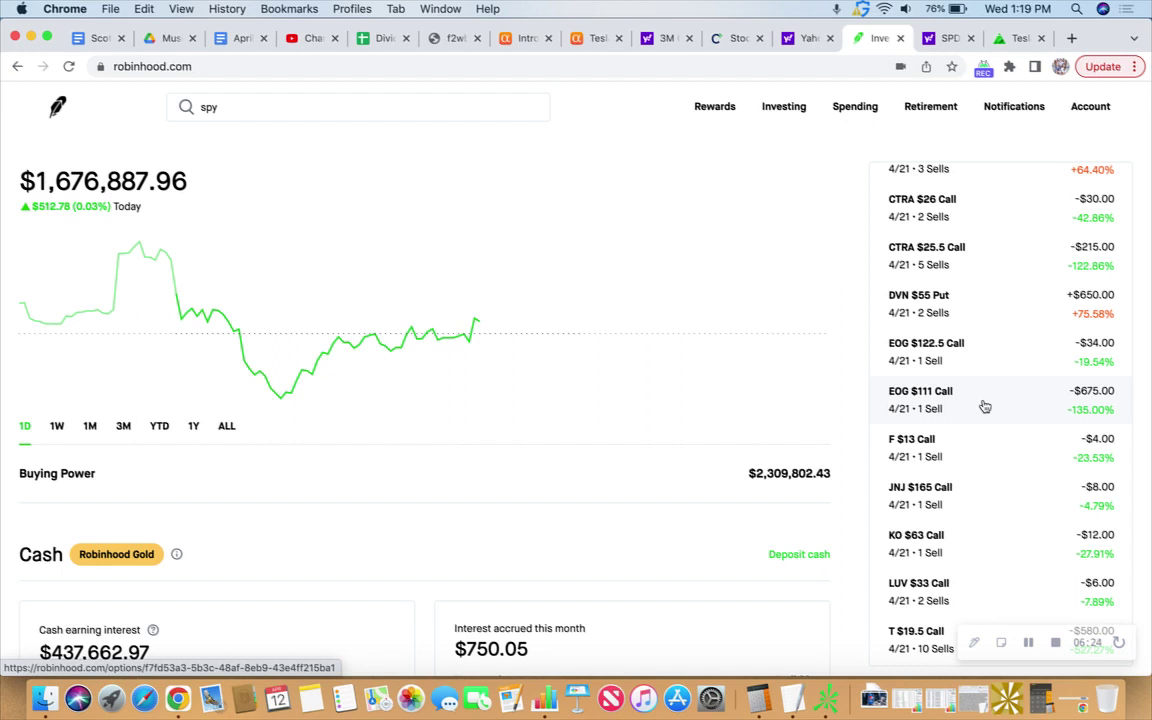
left_click(985, 406)
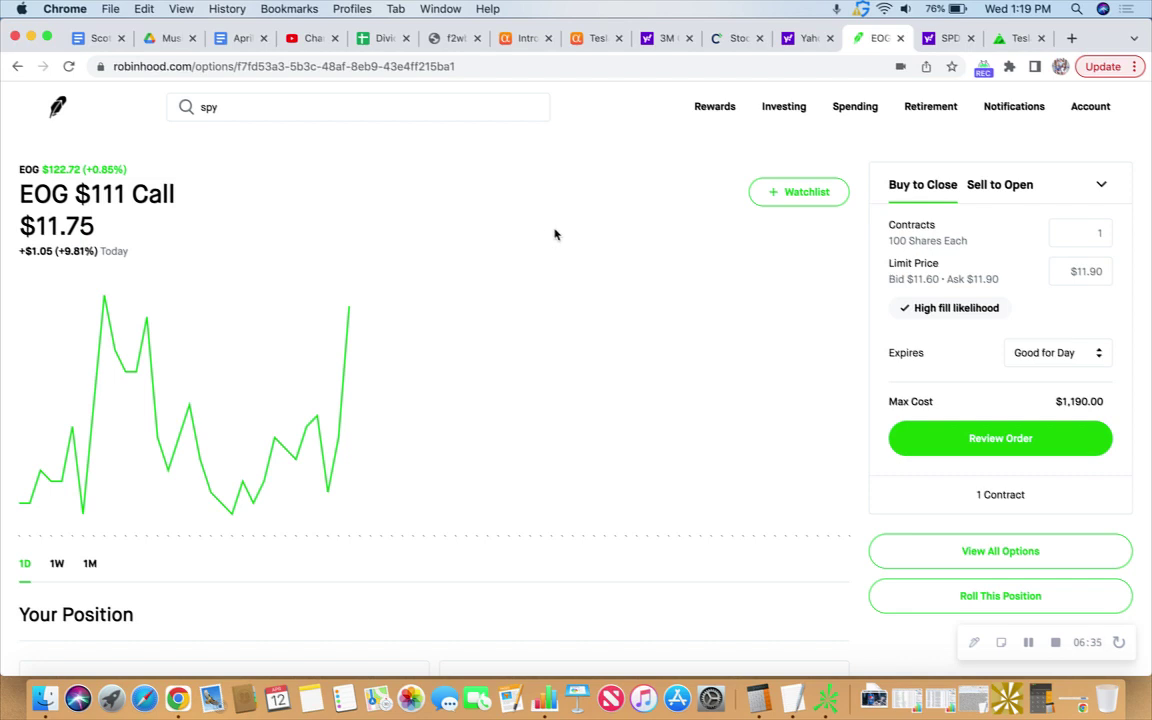
scroll(555, 234, "down", 5)
scroll(556, 234, "up", 3)
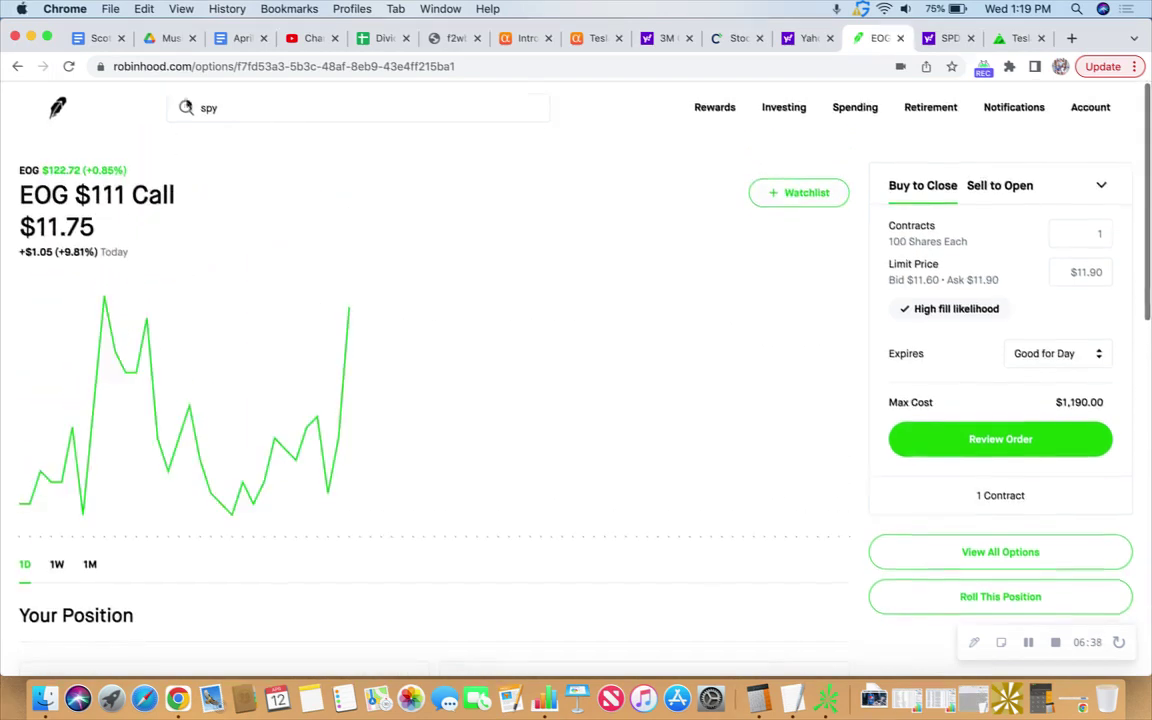
left_click(57, 107)
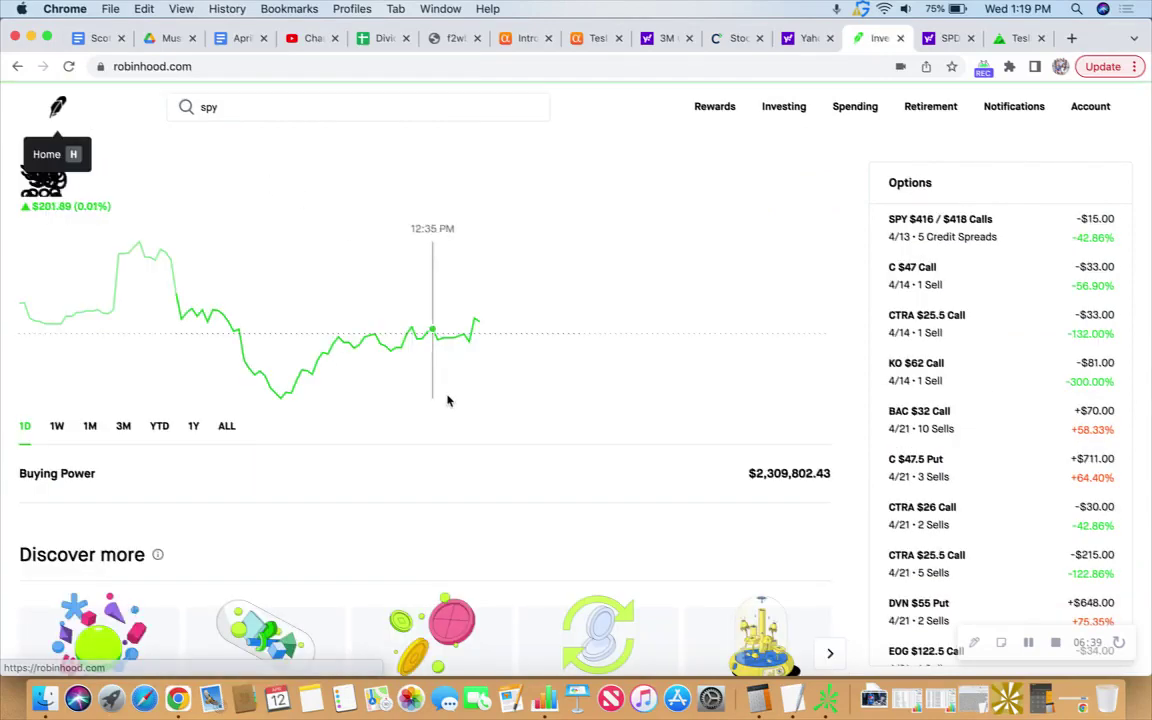
Step: Check the portfolio's cash interest section and the LiveVol options calculator guide, and return to Robinhood
scroll(448, 401, "down", 5)
scroll(449, 401, "up", 2)
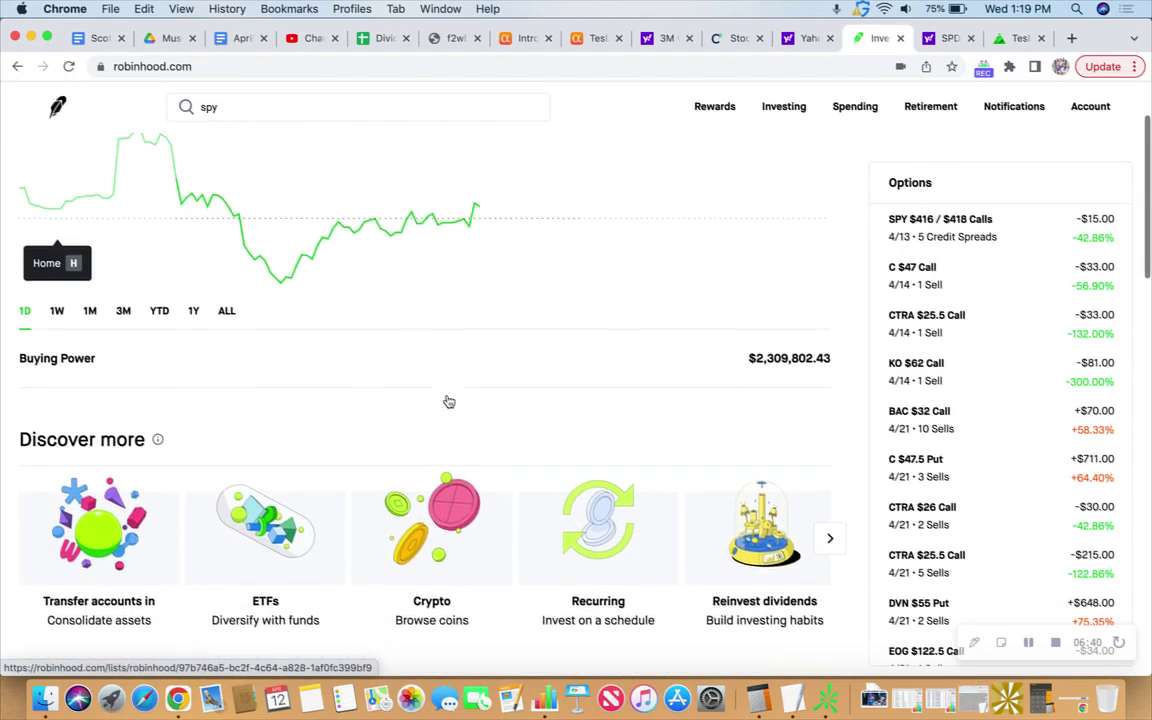
scroll(448, 401, "down", 4)
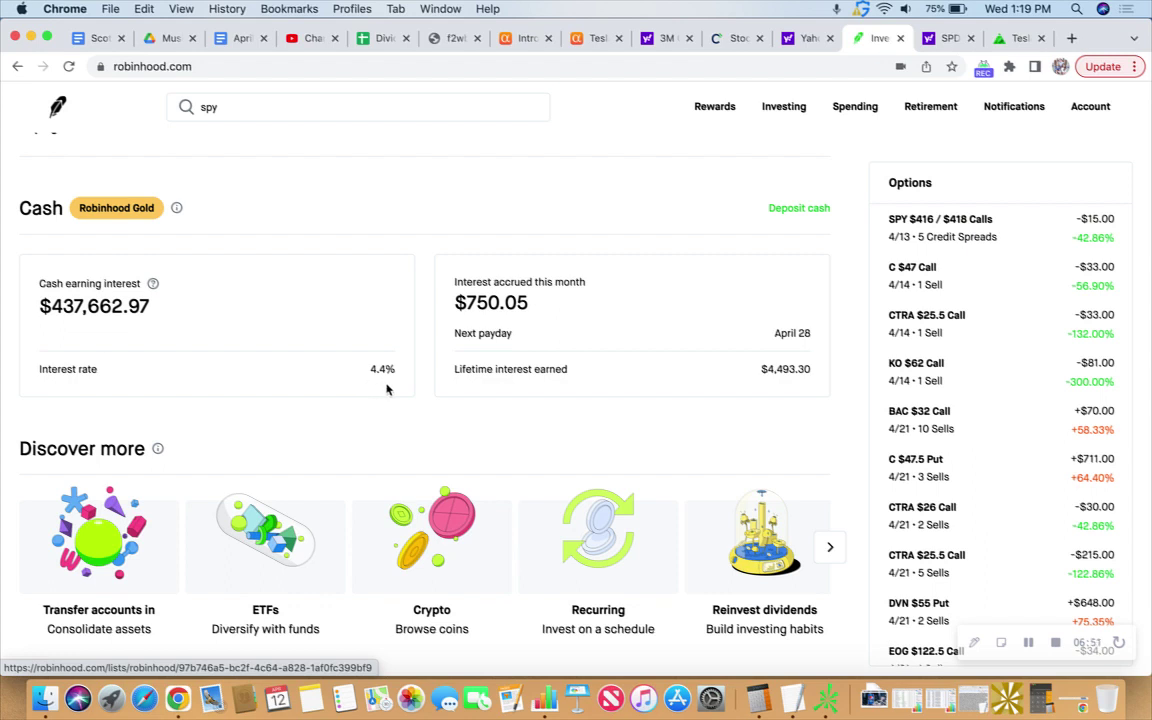
left_click(725, 42)
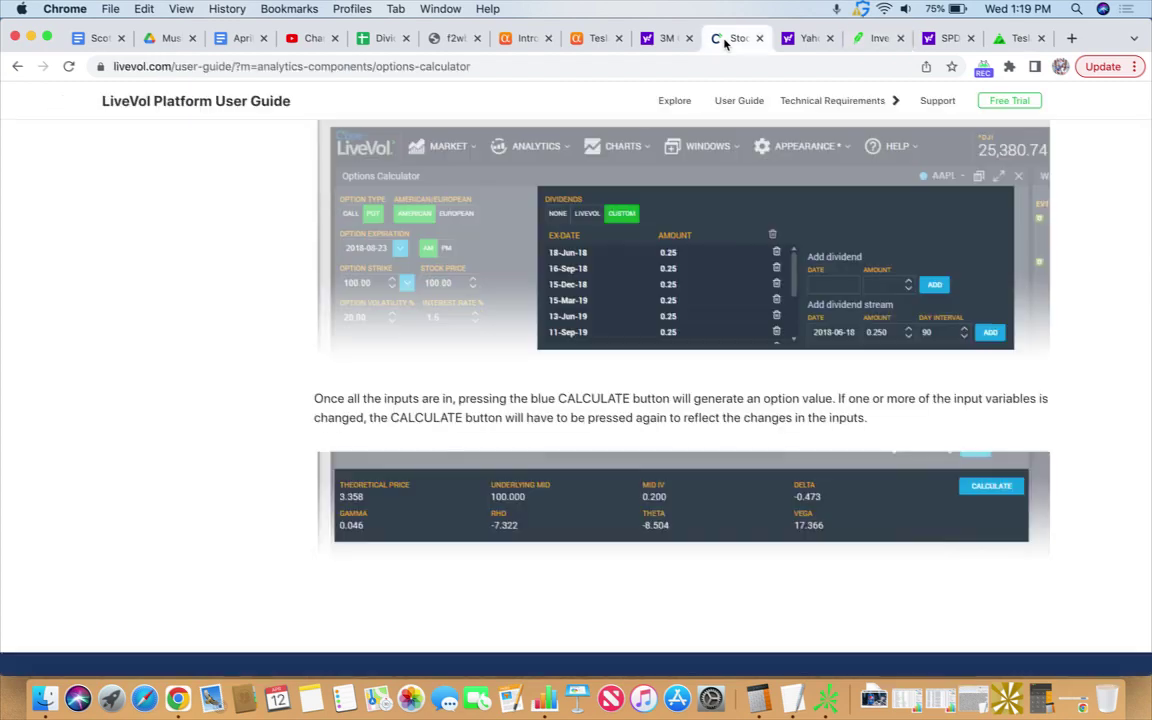
left_click(862, 42)
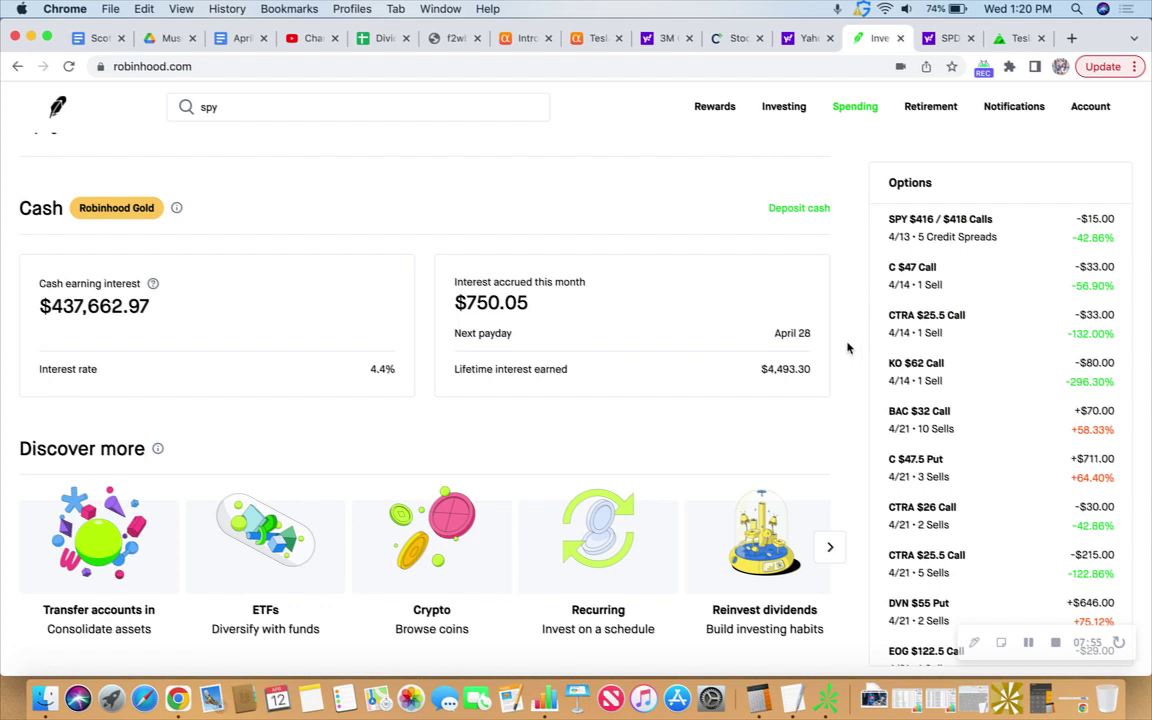
Step: Look through the options positions expiring April 21 and reopen the EOG $111 call
scroll(958, 337, "down", 5)
scroll(960, 330, "down", 4)
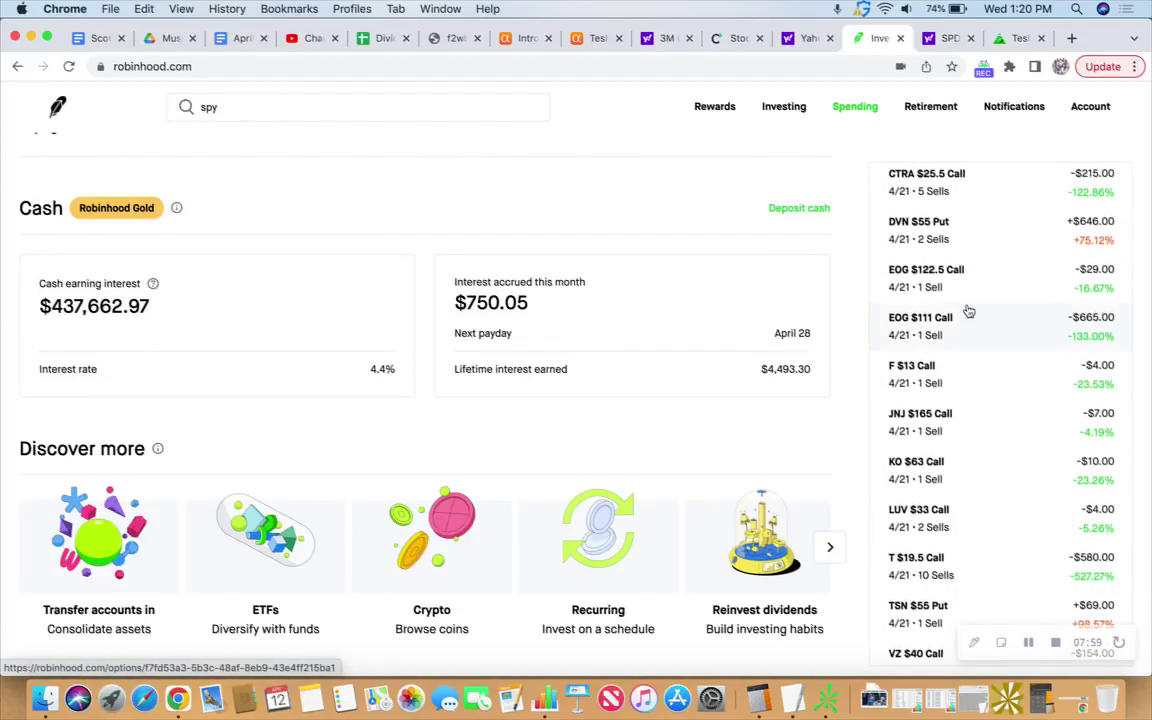
scroll(967, 316, "down", 2)
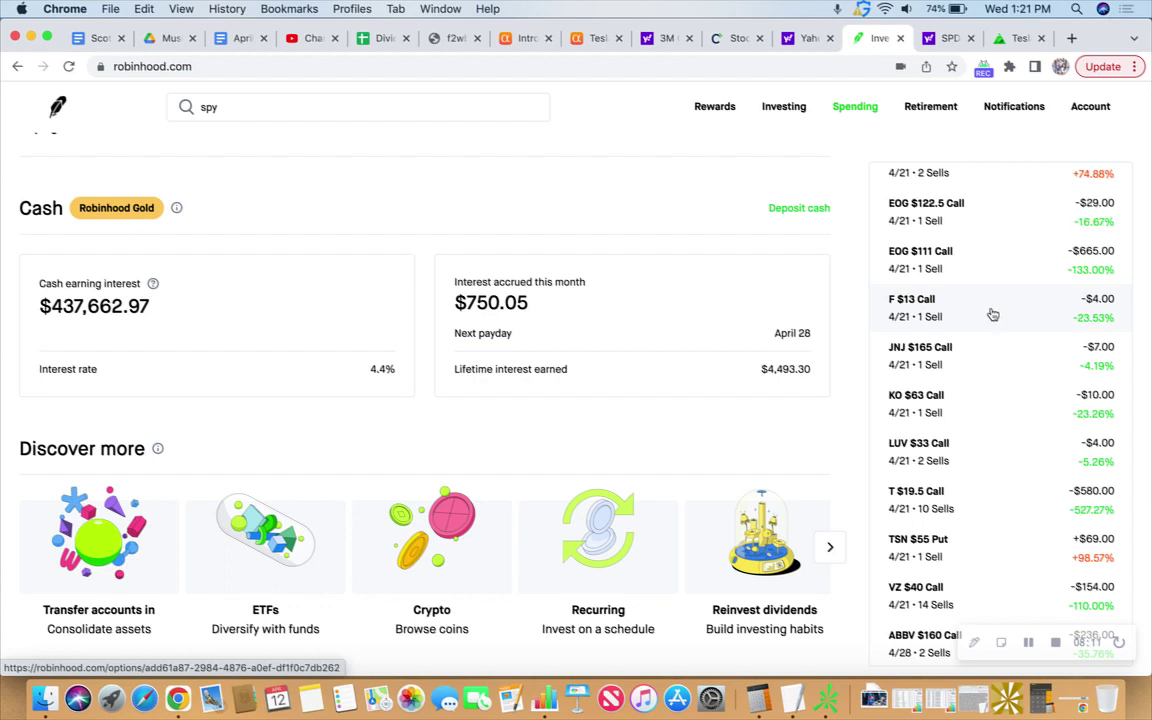
scroll(995, 312, "down", 1)
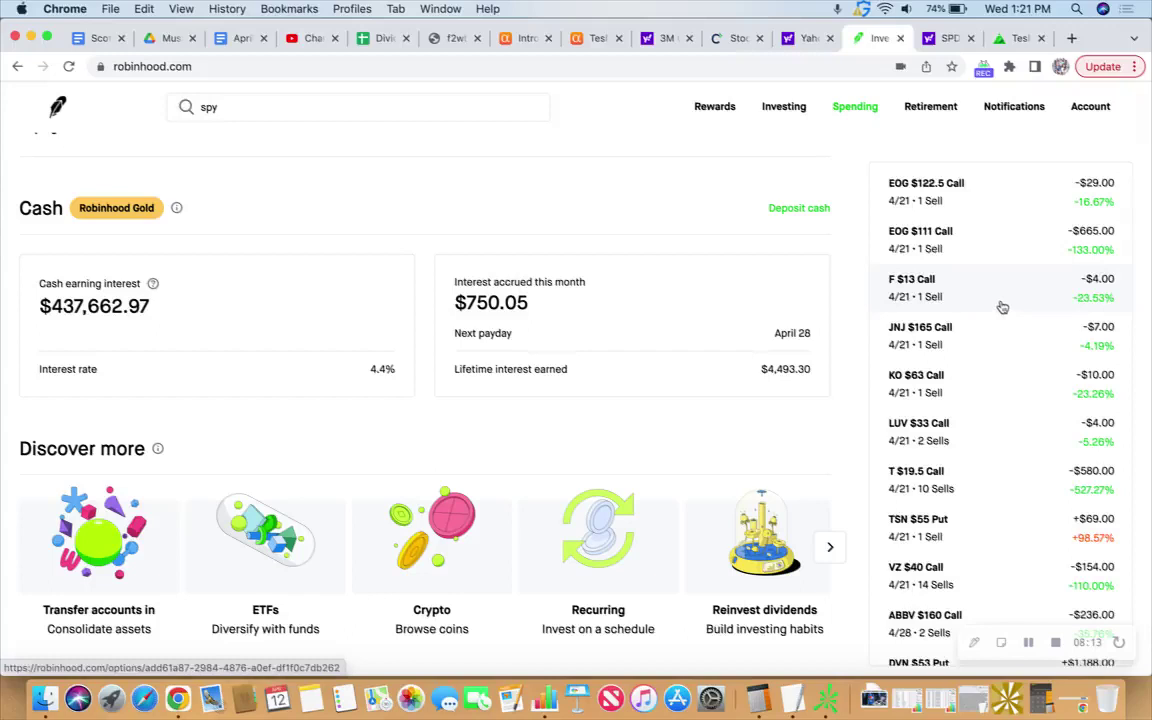
scroll(1000, 309, "up", 3)
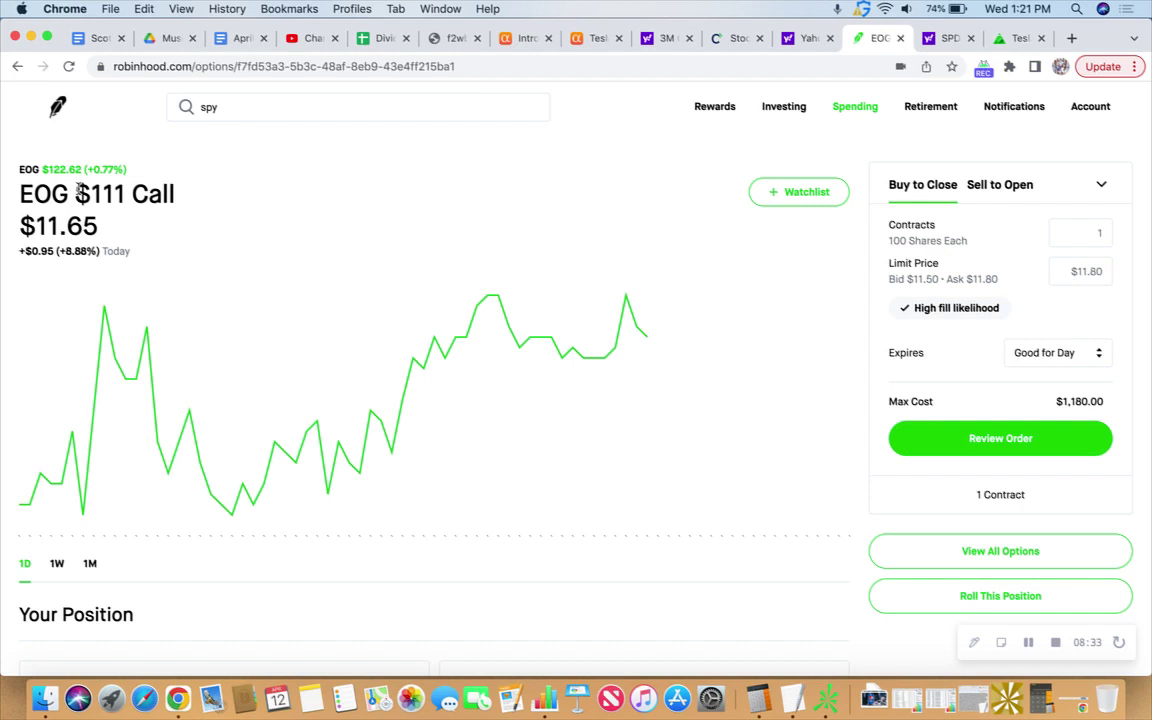
Step: Examine the EOG $111 call's position details, highlighting its date sold and expiration date
scroll(453, 258, "down", 5)
scroll(453, 262, "down", 5)
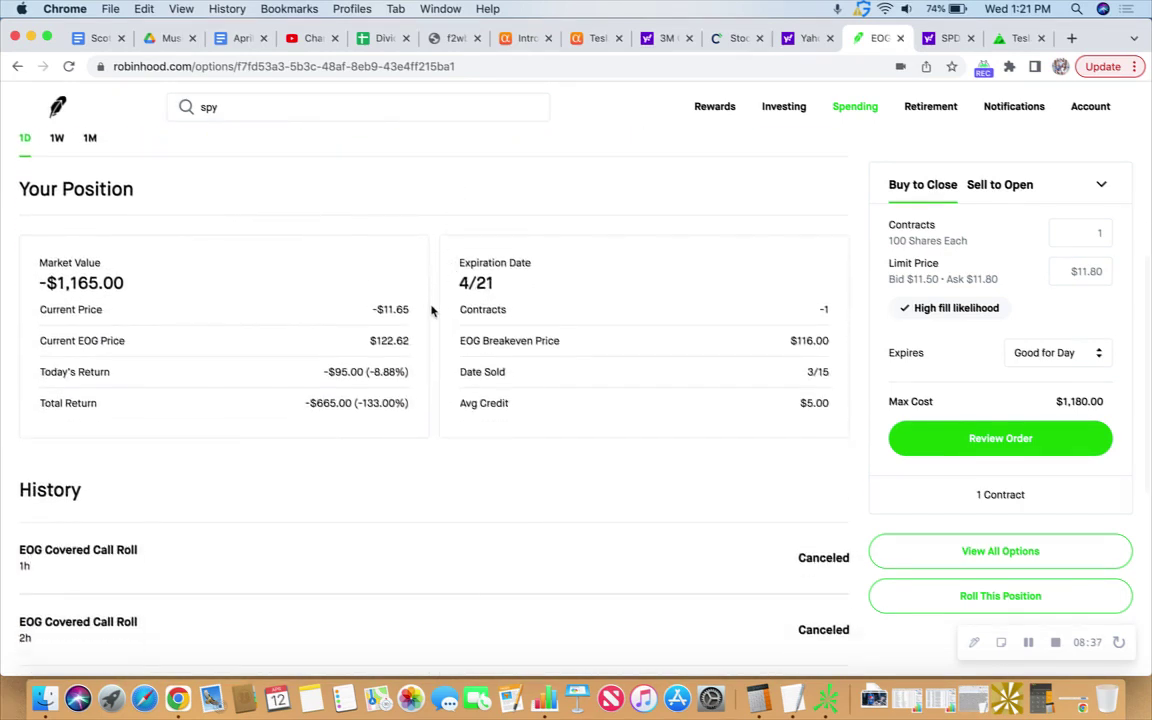
scroll(431, 311, "down", 2)
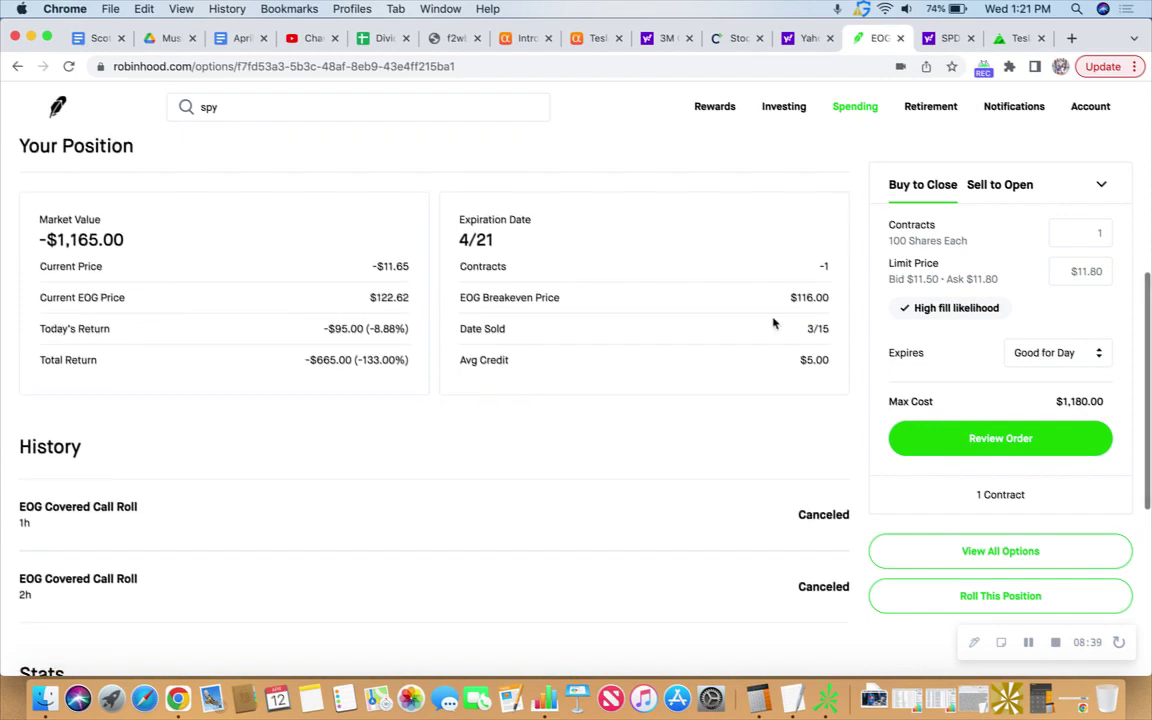
left_click_drag(807, 330, 829, 331)
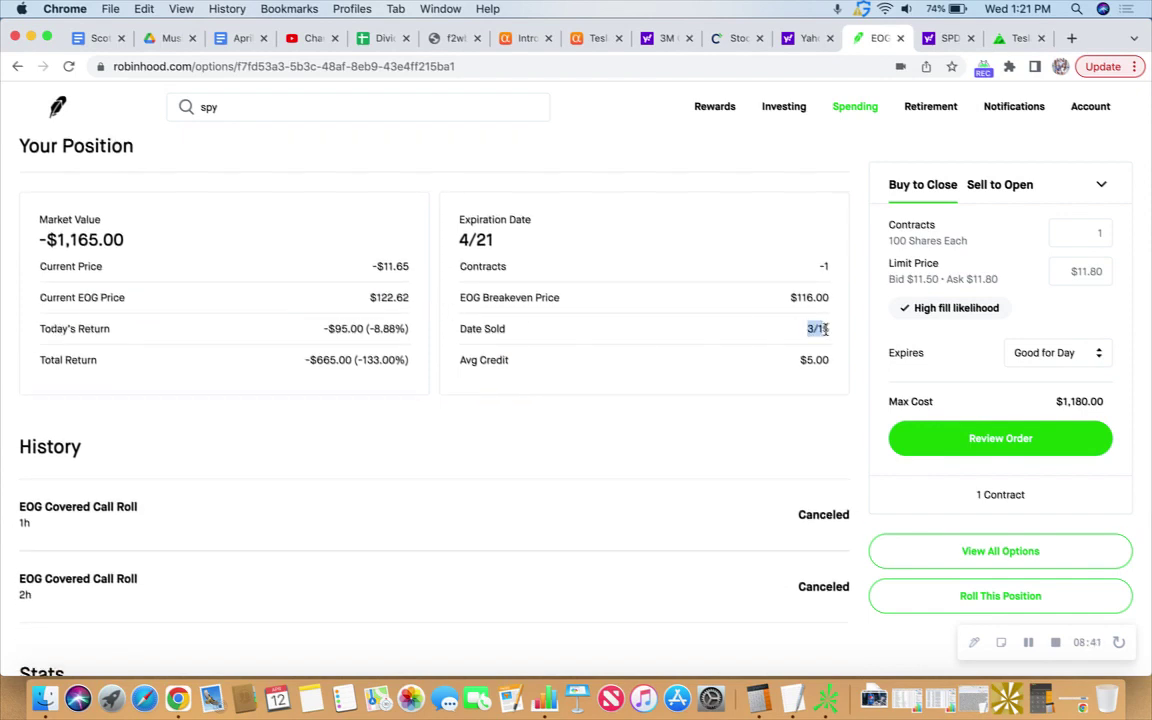
left_click(661, 335)
left_click_drag(462, 242, 492, 240)
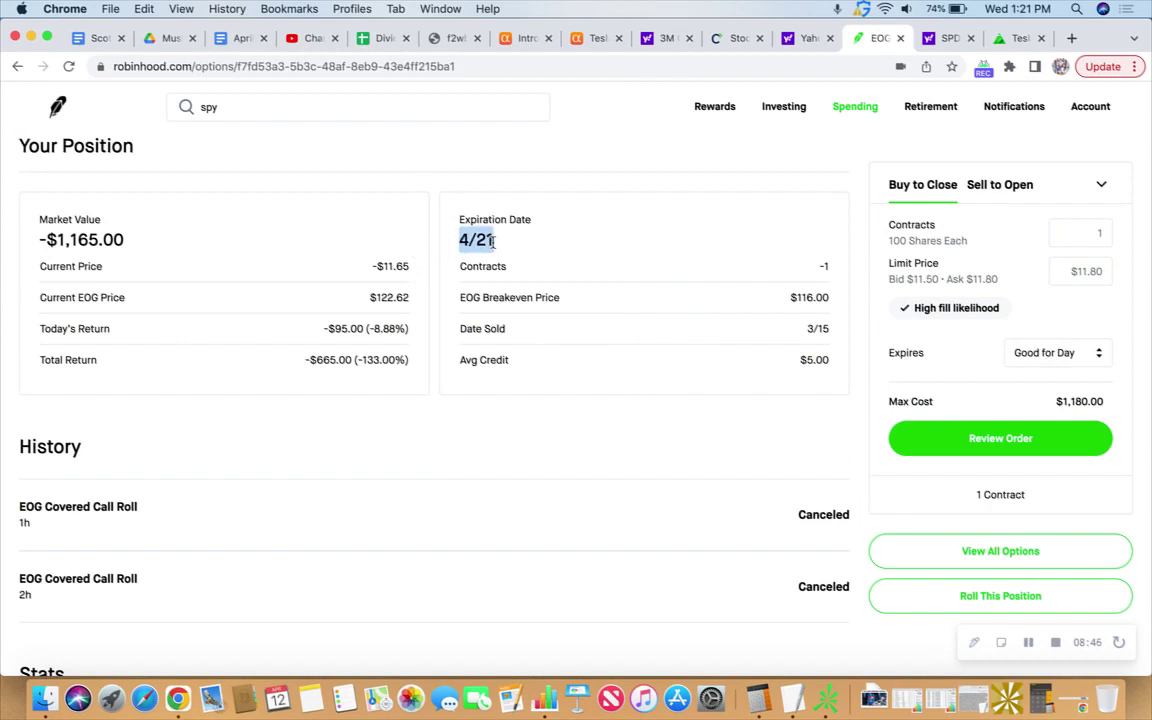
left_click(478, 270)
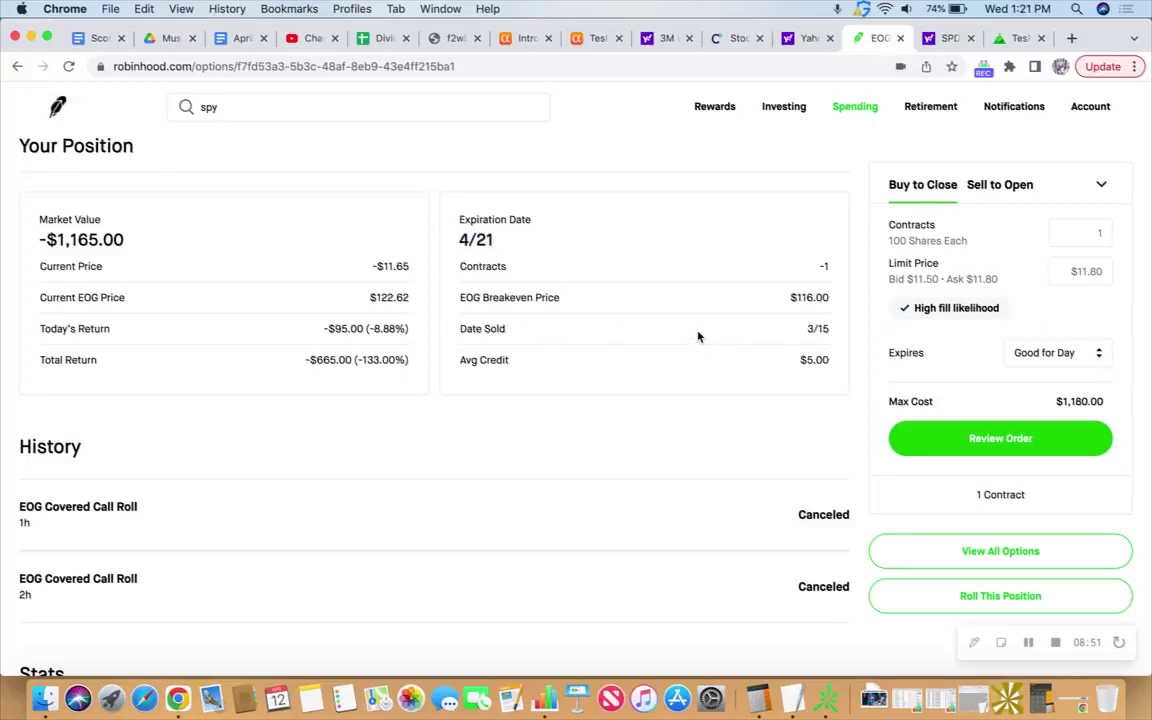
Step: Examine the EOG $111 call's order history, stats and Greeks
scroll(433, 327, "down", 3)
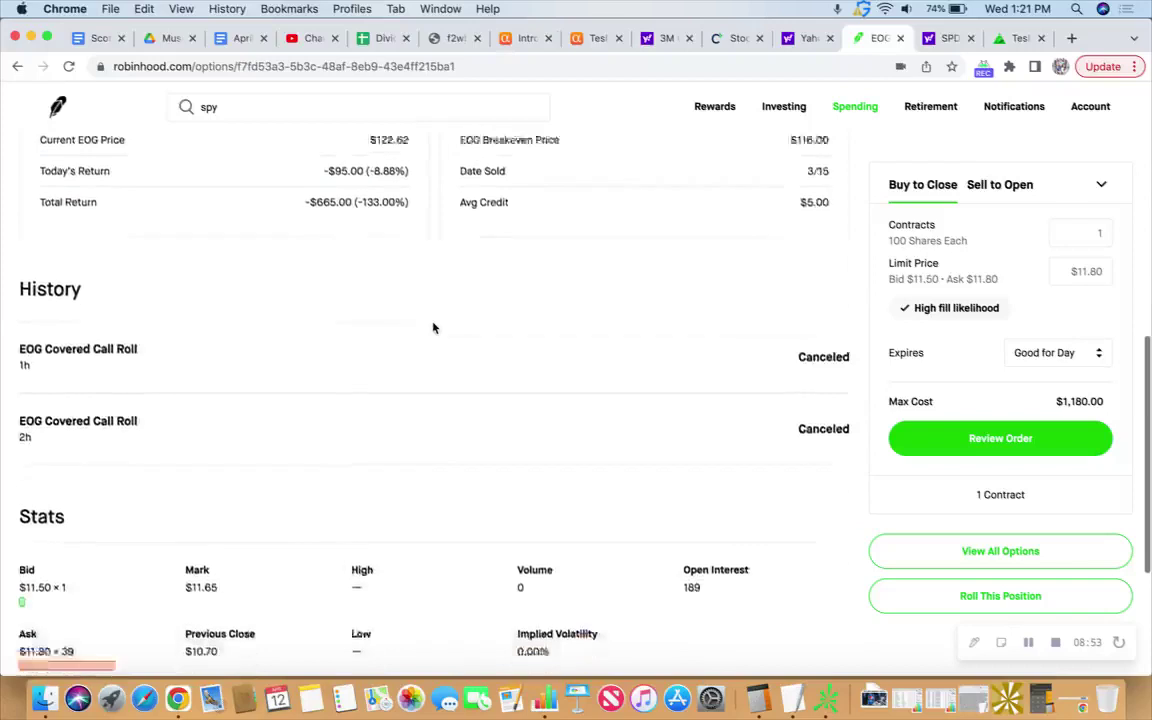
scroll(433, 327, "down", 3)
scroll(433, 327, "up", 5)
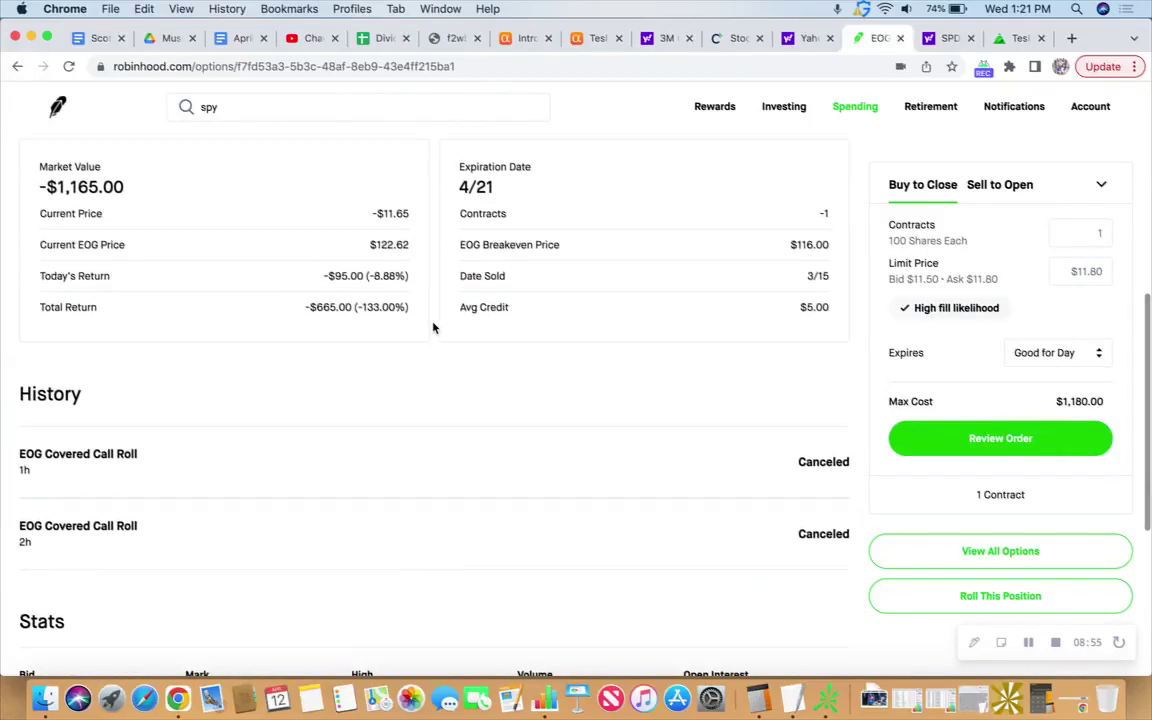
scroll(440, 326, "down", 3)
scroll(447, 324, "up", 2)
scroll(448, 326, "down", 1)
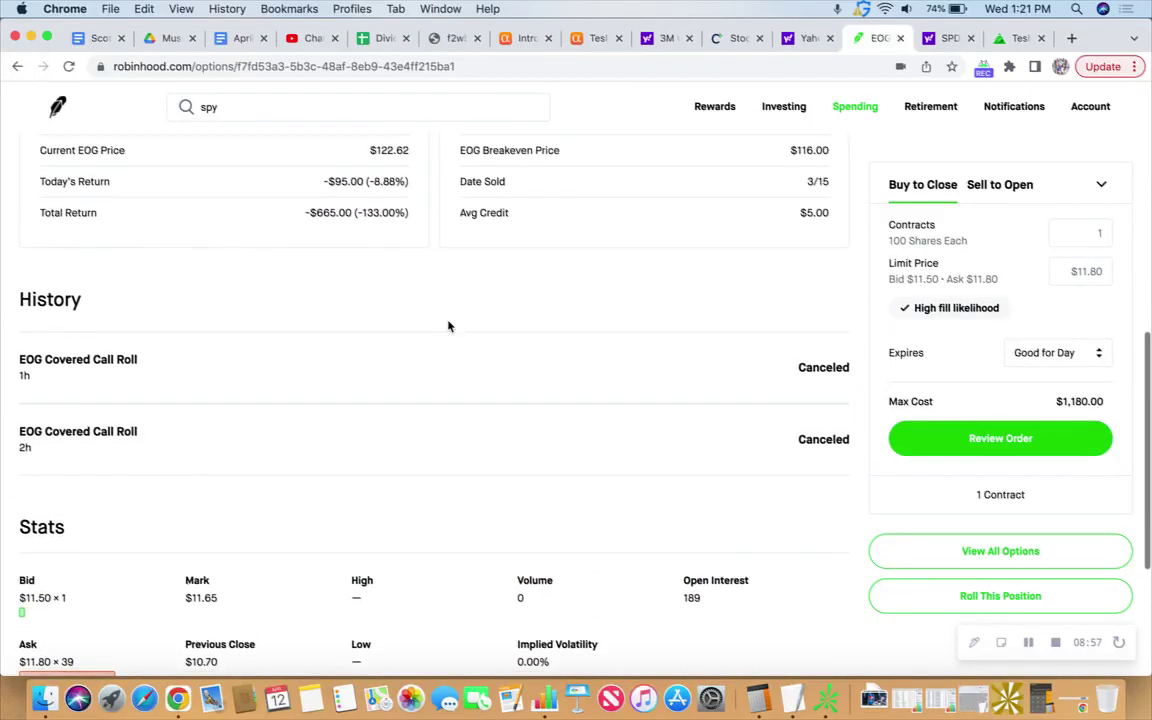
scroll(448, 326, "down", 5)
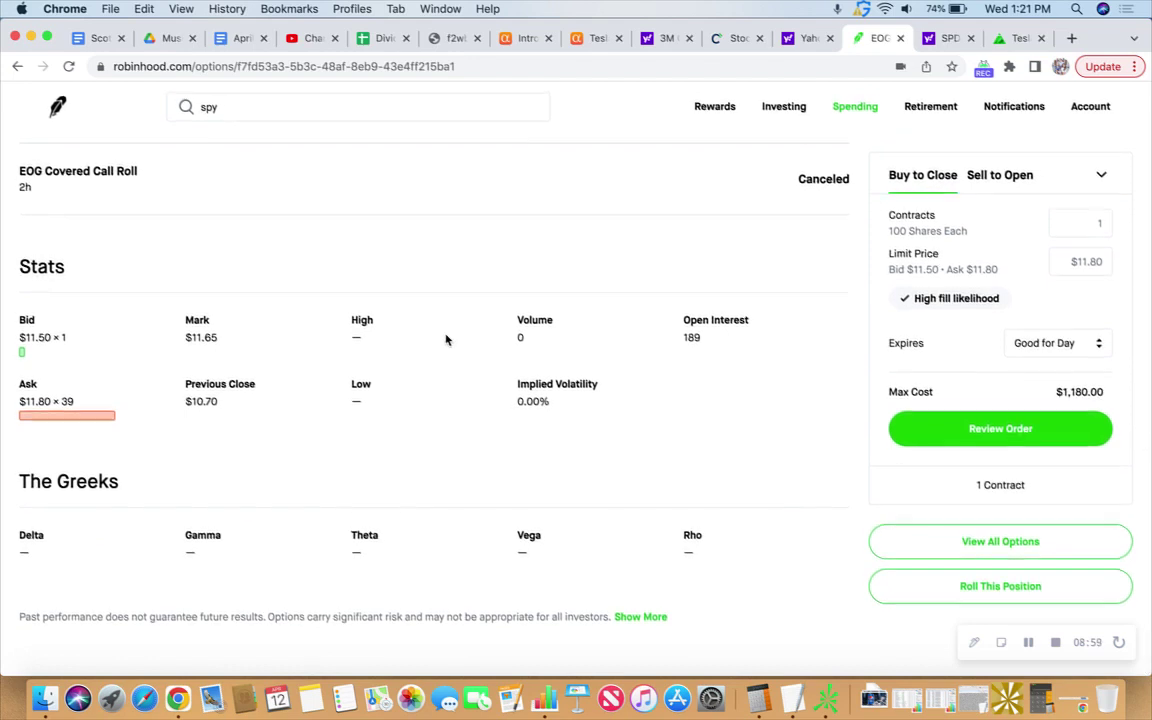
scroll(446, 340, "up", 15)
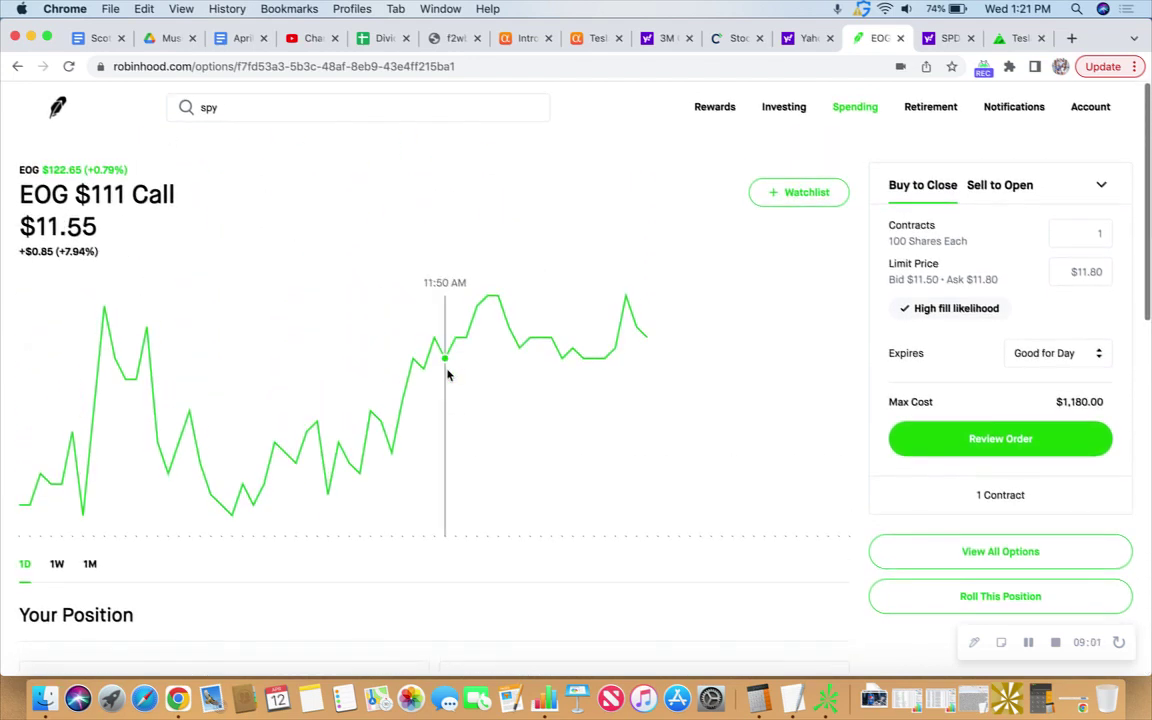
Step: Recheck the EOG $111 call's position figures and covered call roll history, and return to its price chart
scroll(404, 303, "down", 10)
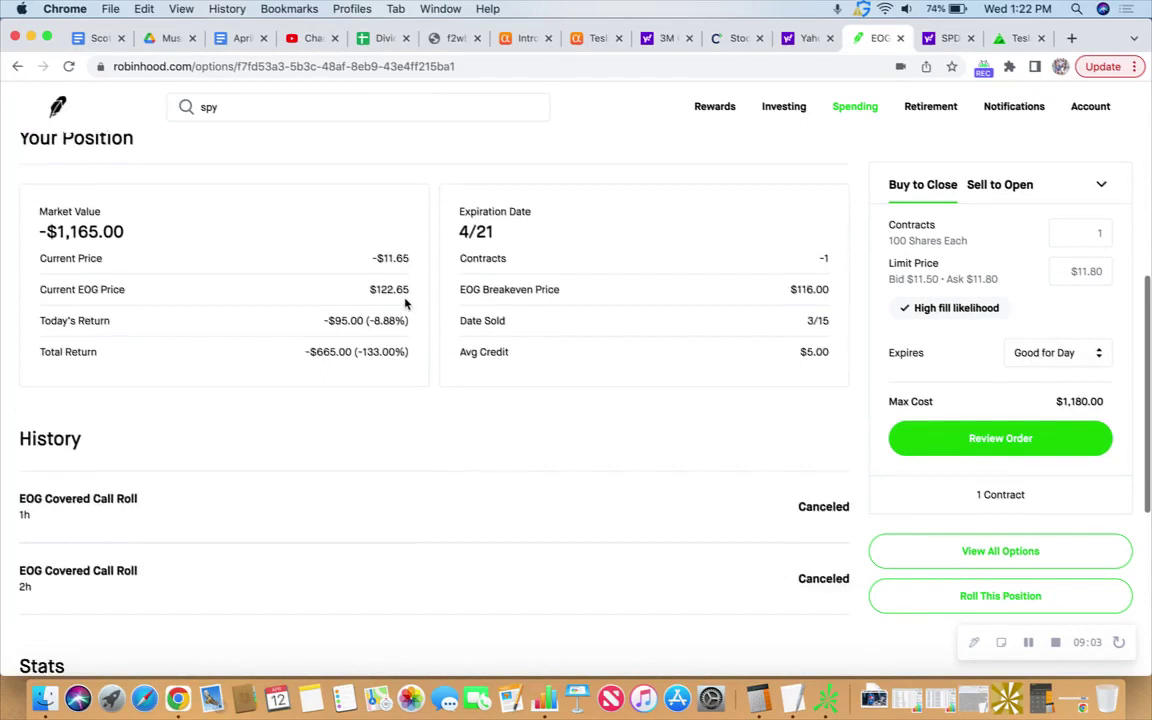
scroll(404, 303, "down", 6)
scroll(448, 250, "down", 1)
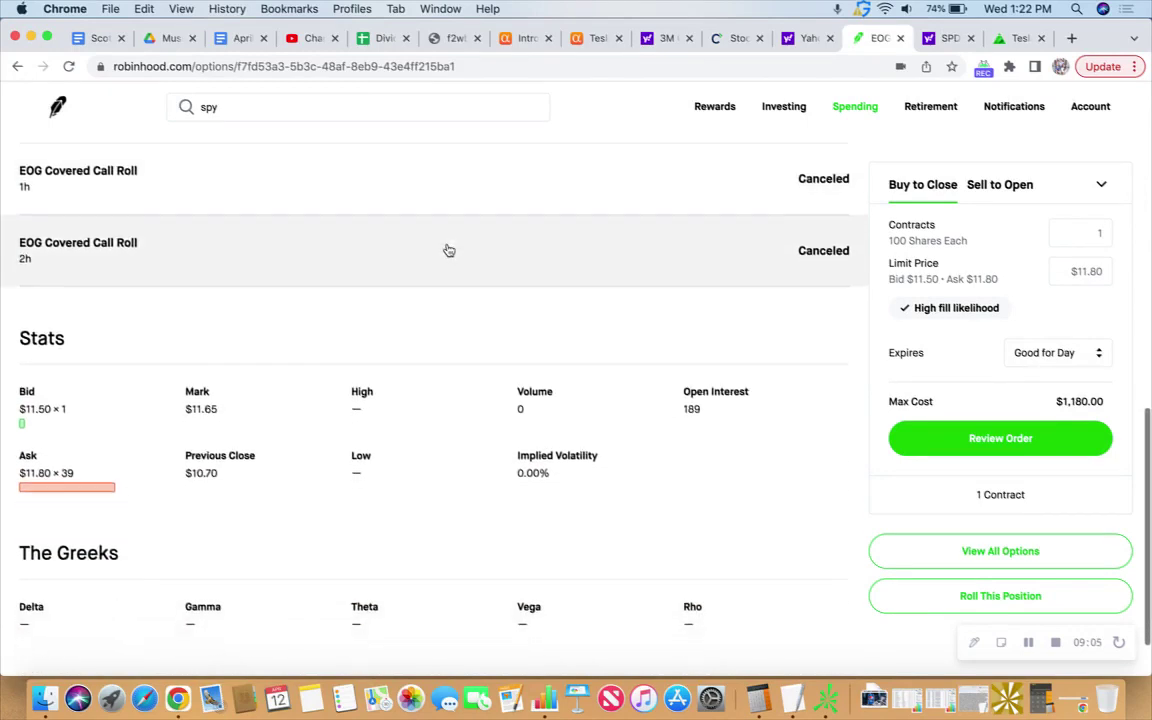
scroll(448, 250, "down", 2)
scroll(448, 250, "up", 5)
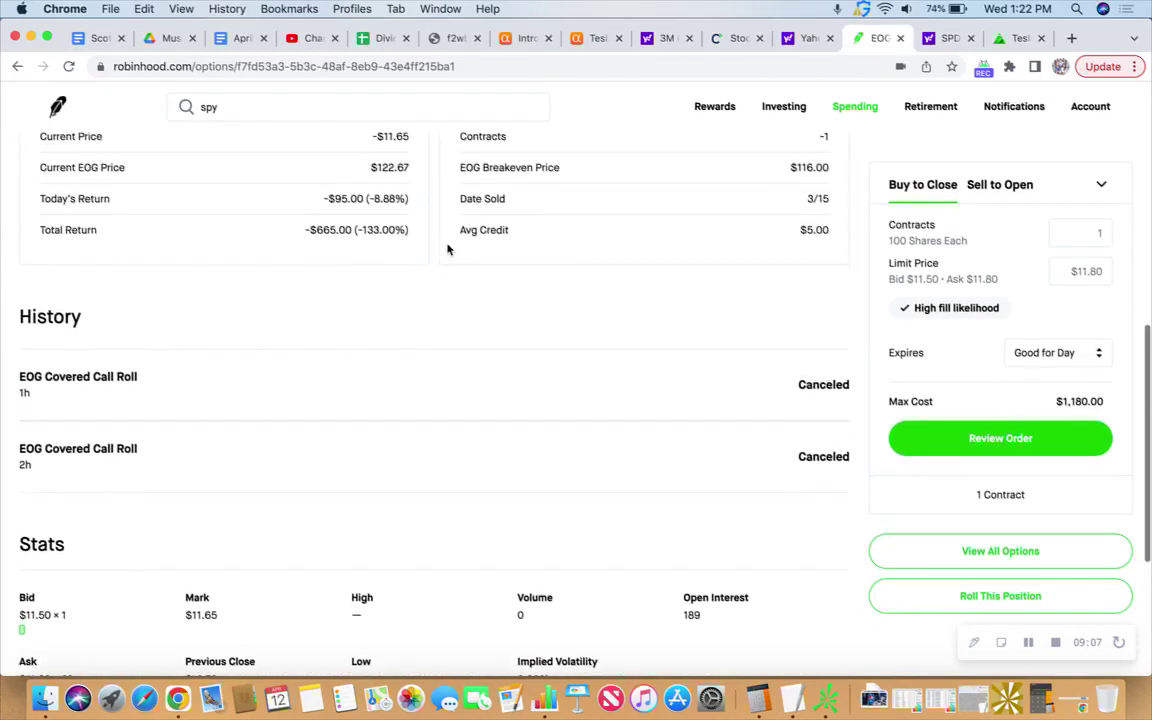
scroll(448, 250, "up", 3)
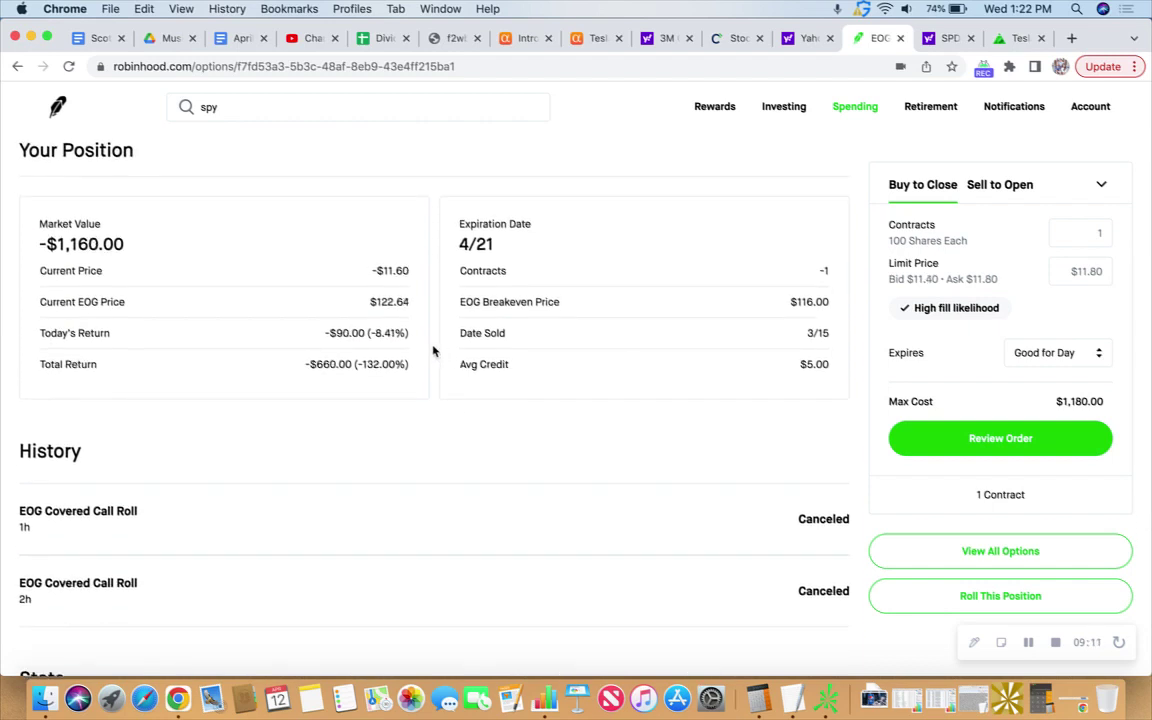
scroll(432, 350, "up", 3)
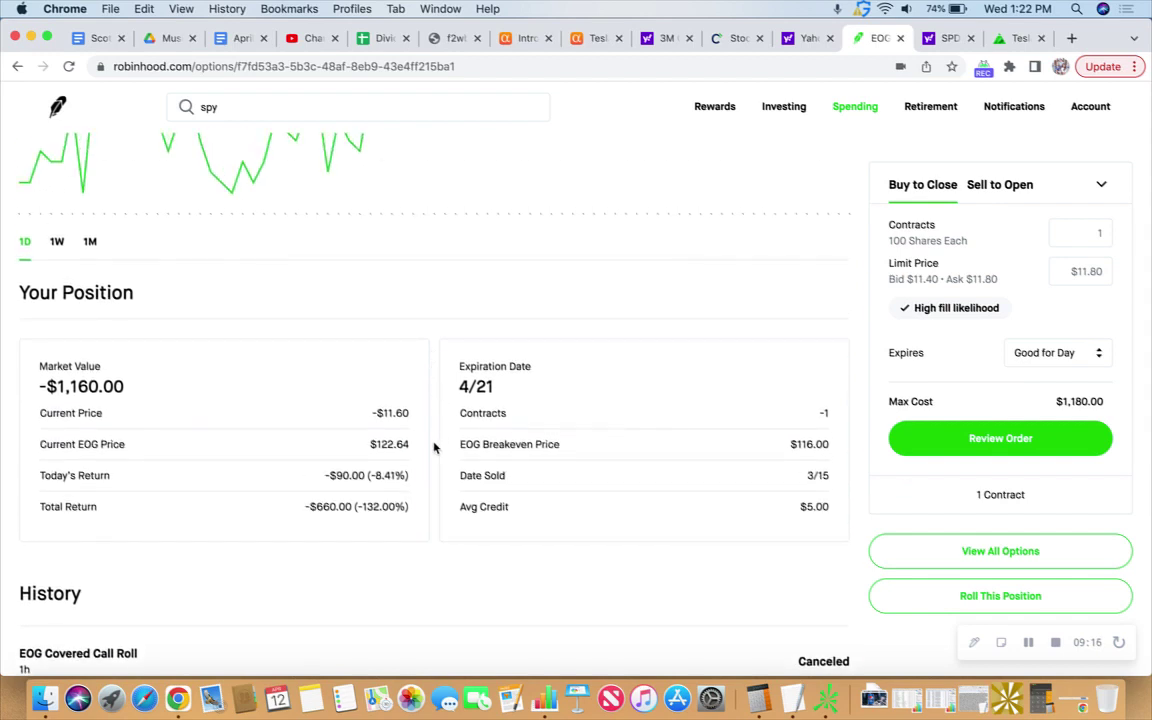
scroll(434, 446, "up", 1)
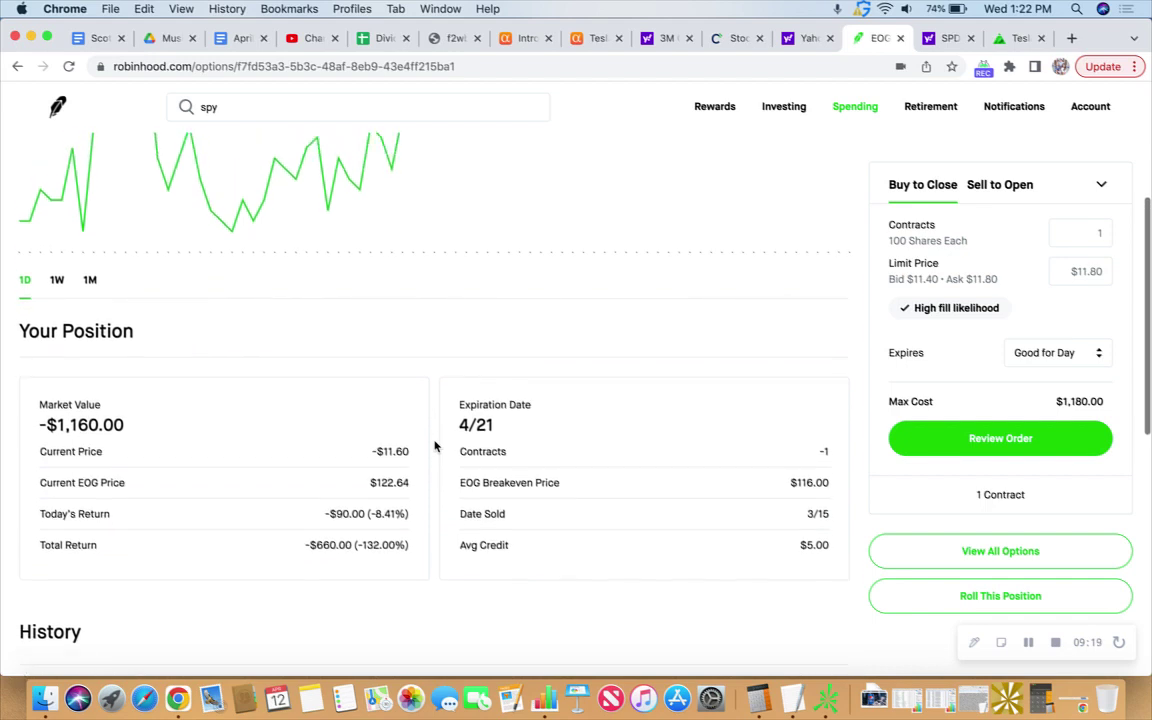
scroll(434, 446, "up", 5)
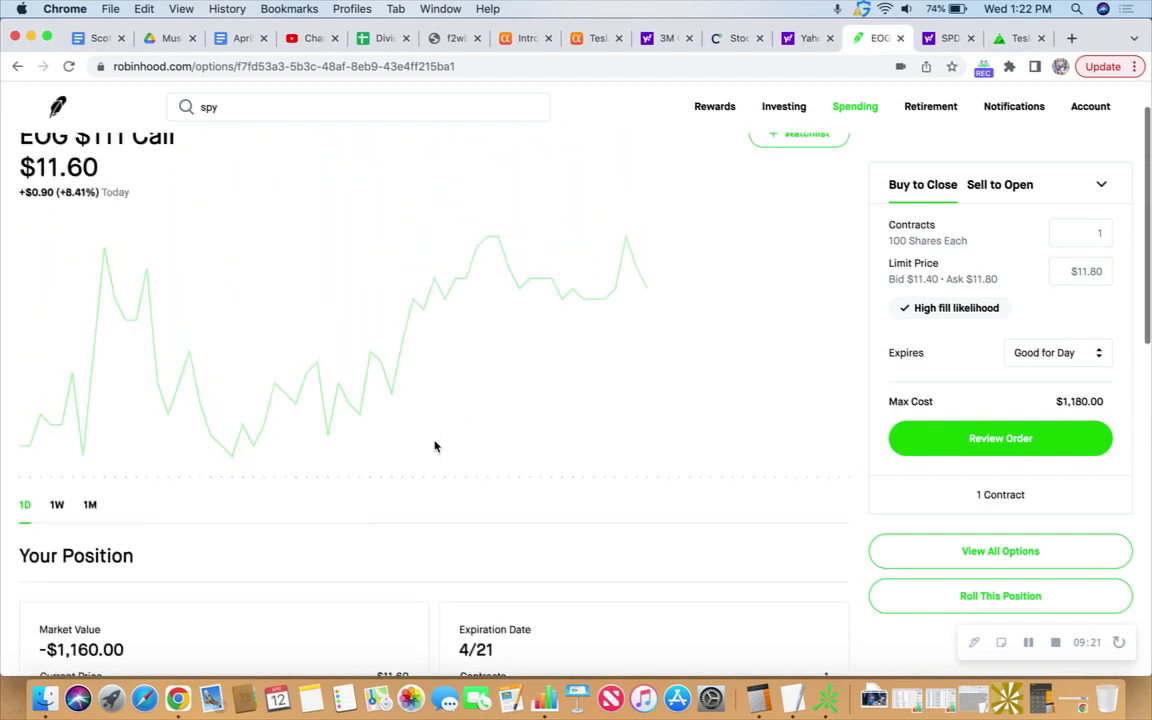
scroll(440, 440, "up", 2)
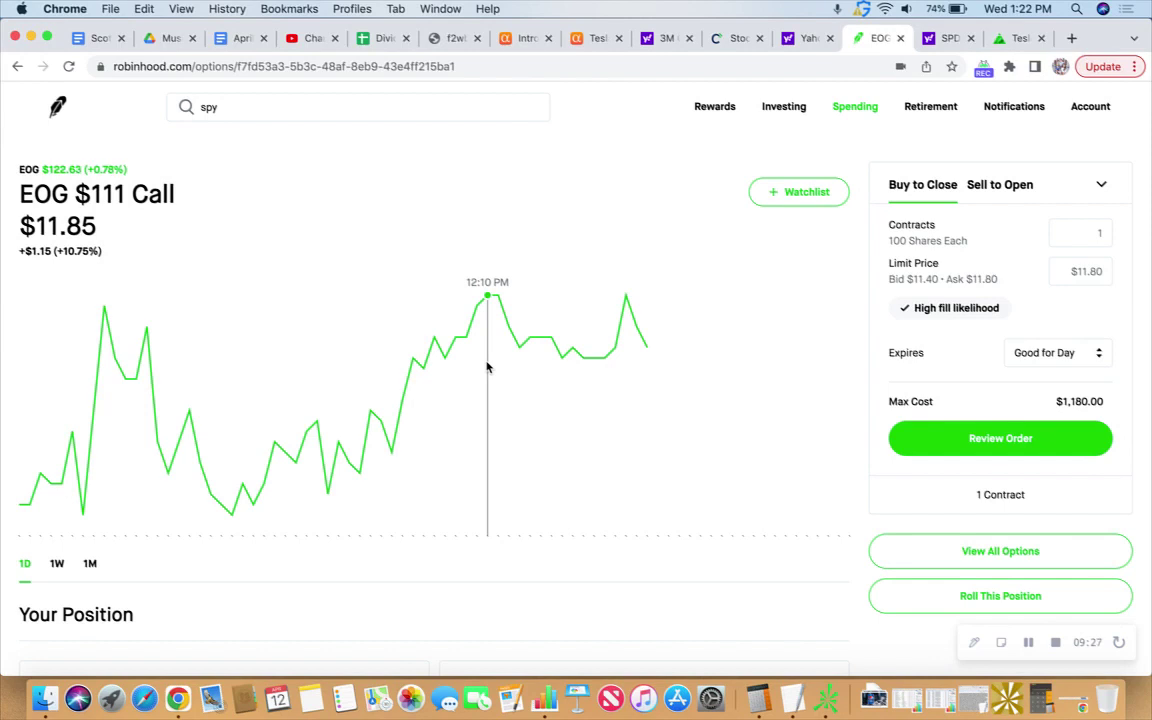
Step: Open the EOG stock page and look through its share position, options, key statistics, analyst ratings and history
left_click(58, 175)
scroll(445, 418, "down", 3)
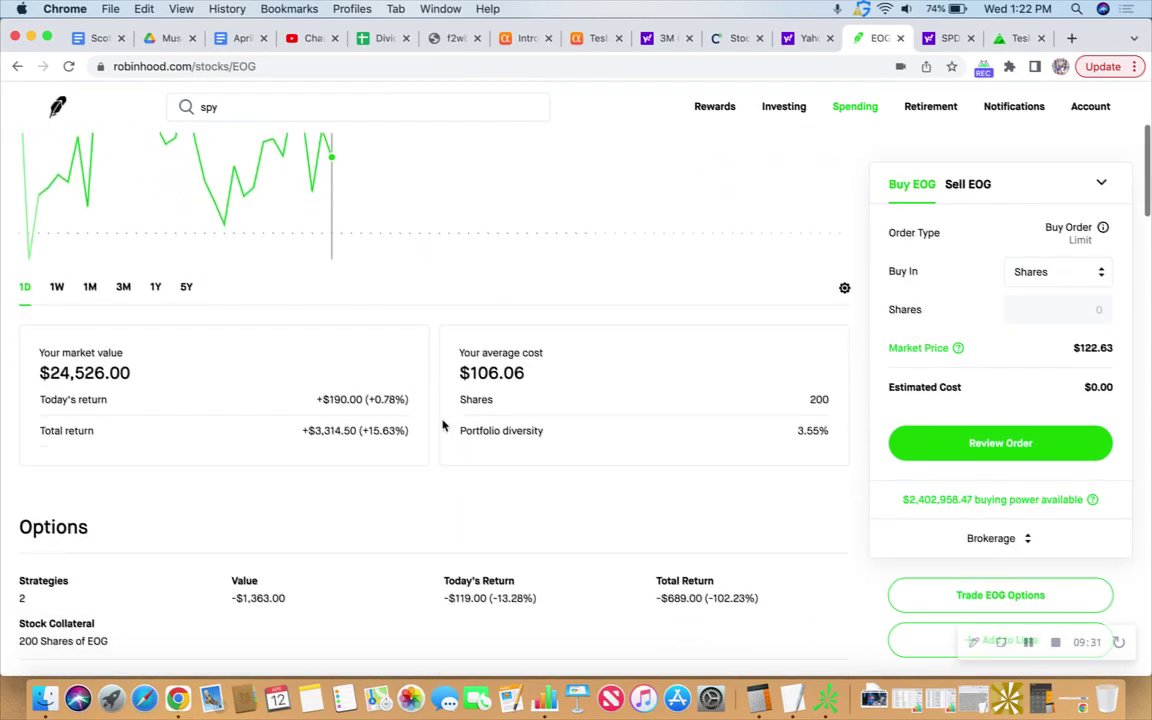
scroll(432, 440, "down", 3)
scroll(430, 441, "down", 10)
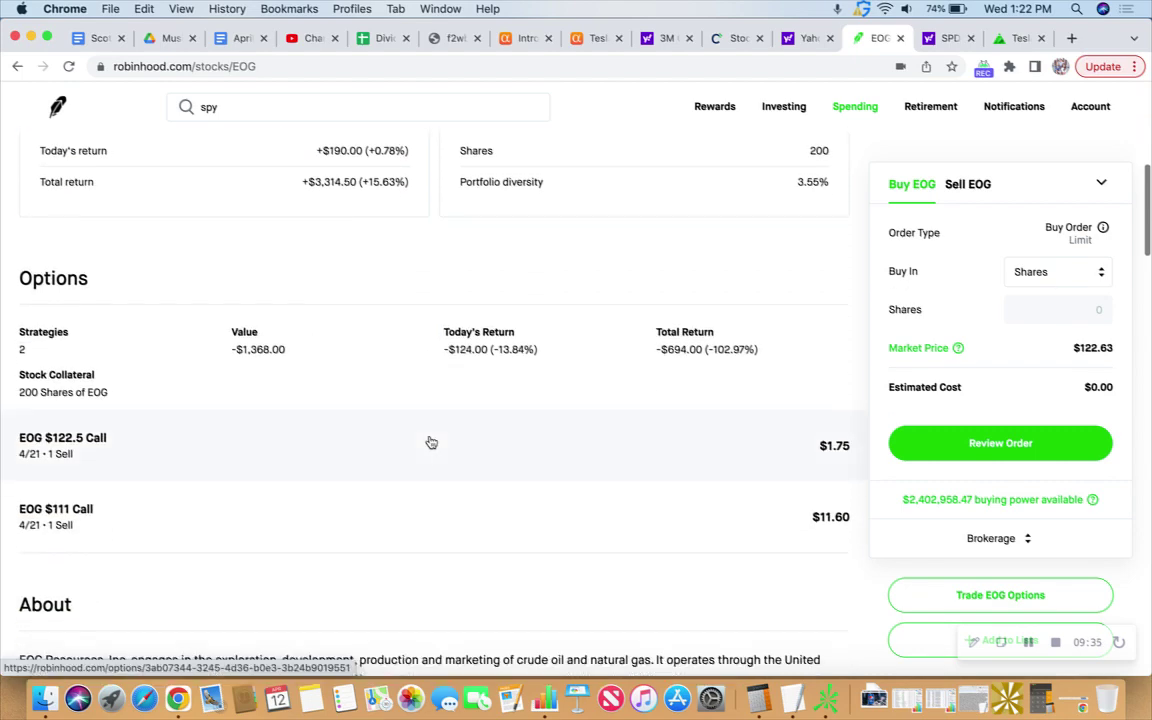
scroll(430, 441, "down", 8)
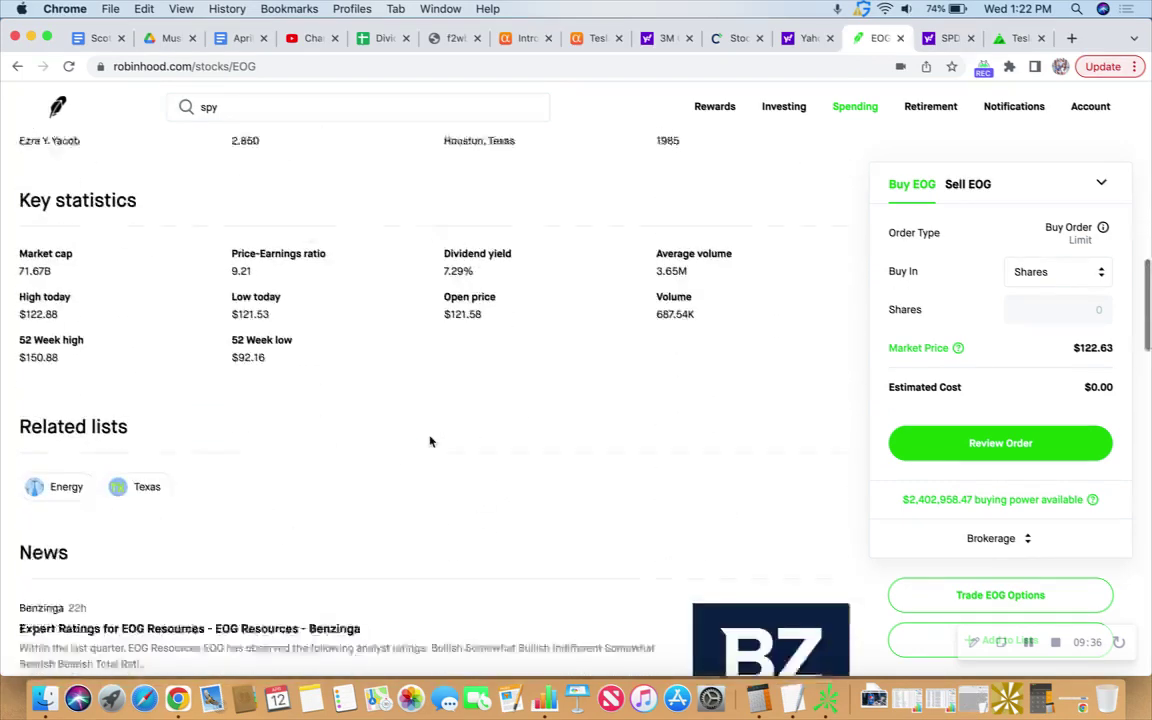
scroll(430, 441, "down", 8)
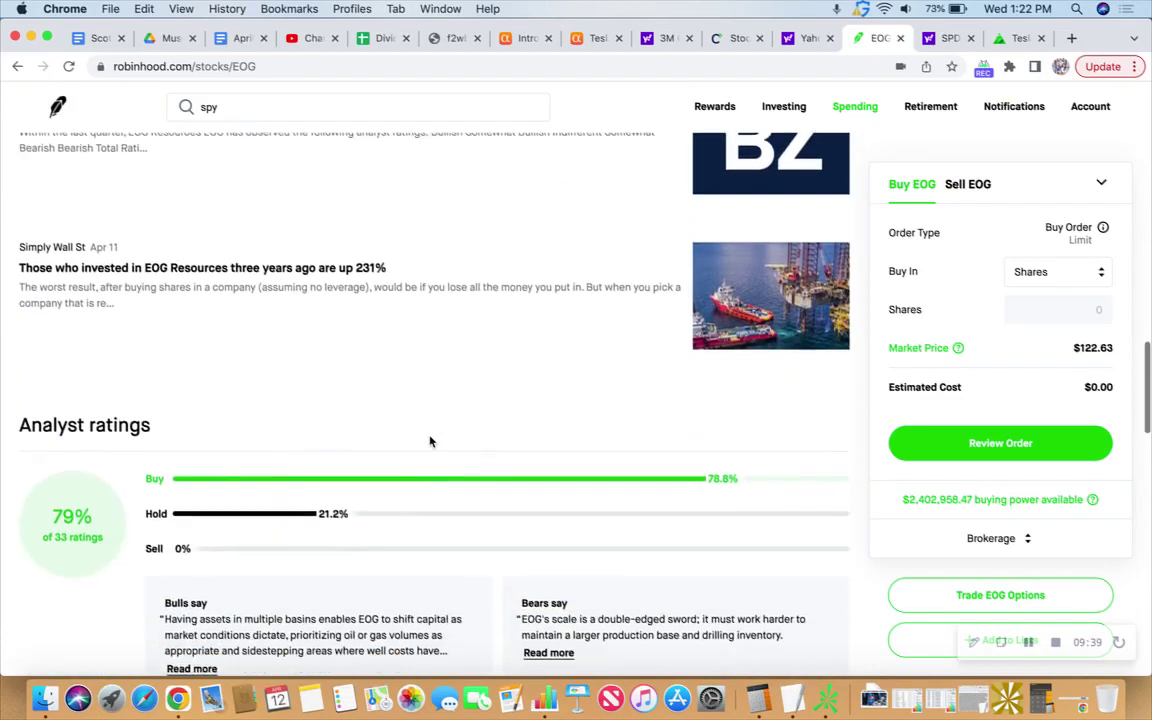
scroll(430, 441, "down", 8)
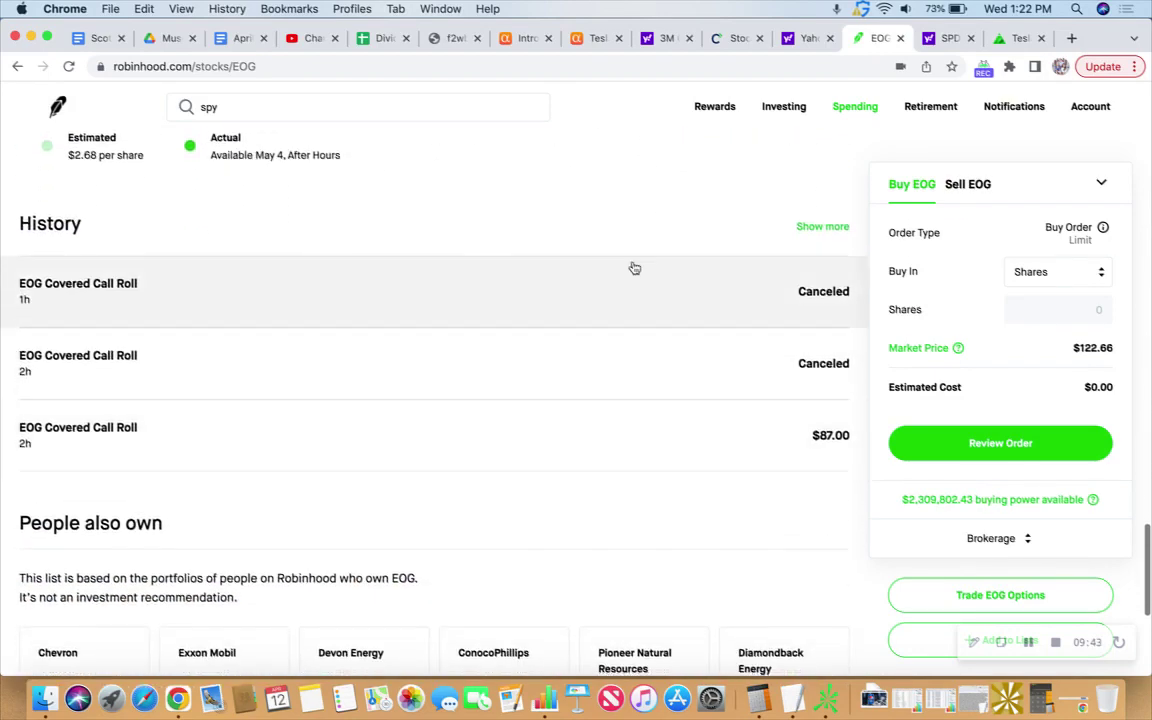
Step: Open the full EOG Resources history and look over its entries from the covered call rolls to the share purchases
left_click(522, 260)
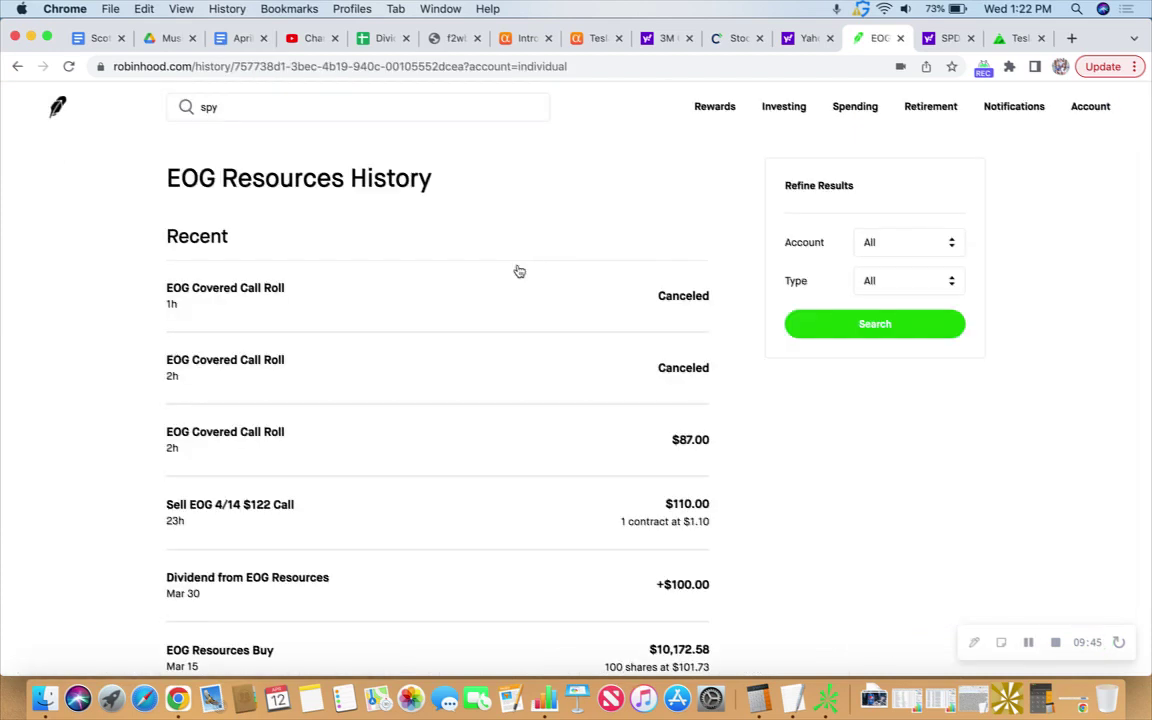
scroll(476, 311, "down", 2)
scroll(478, 311, "down", 2)
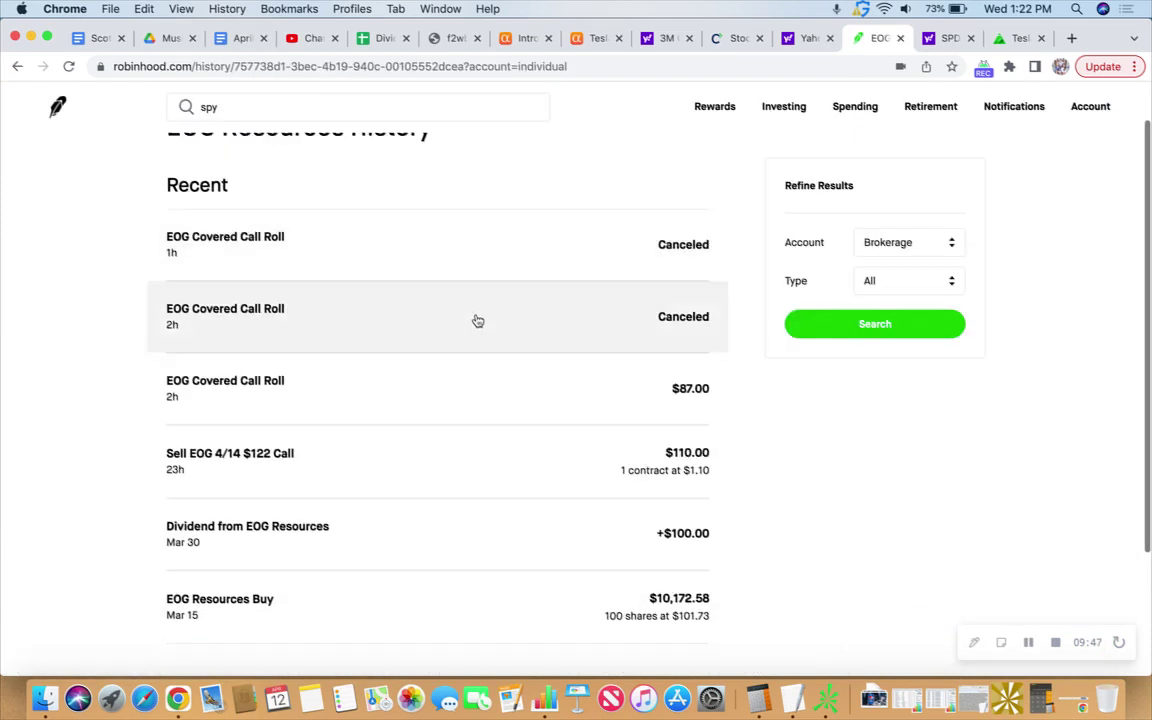
scroll(472, 307, "down", 2)
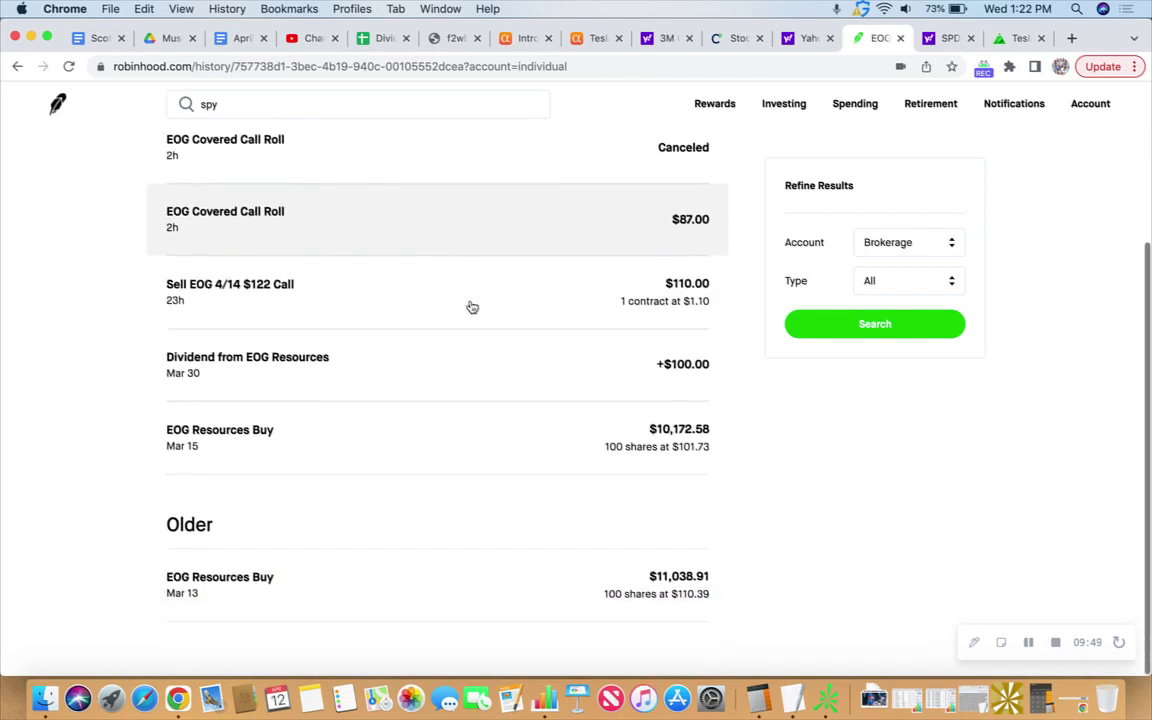
scroll(472, 307, "up", 1)
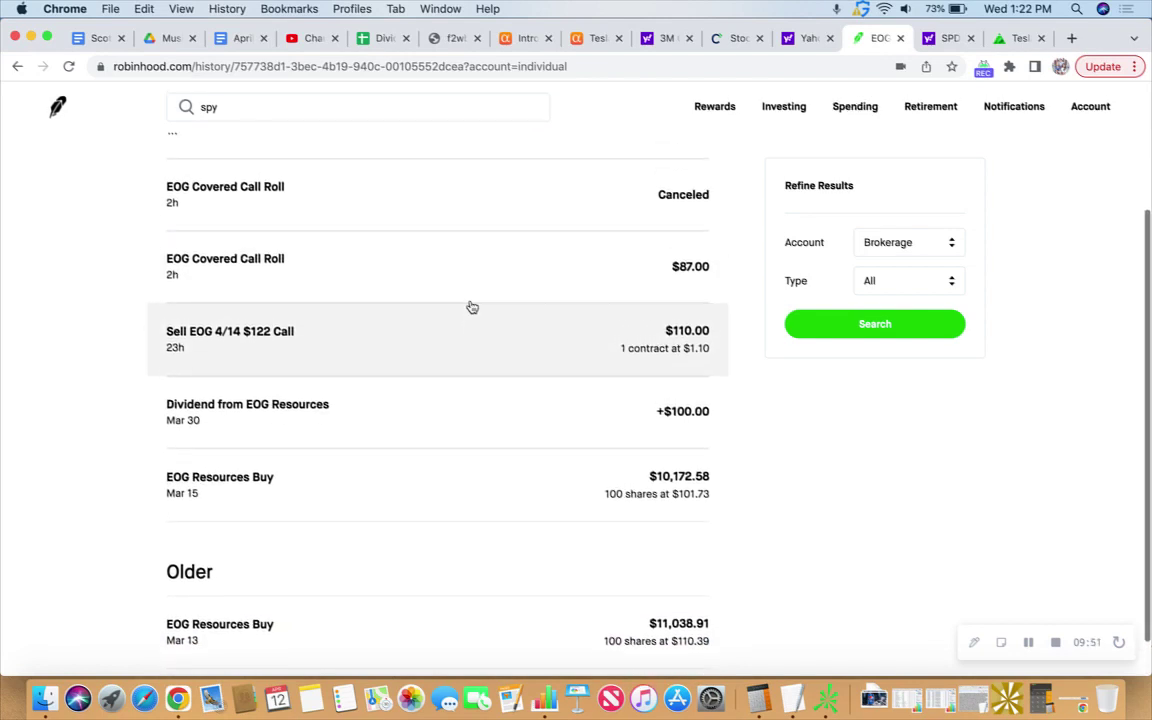
scroll(472, 307, "up", 3)
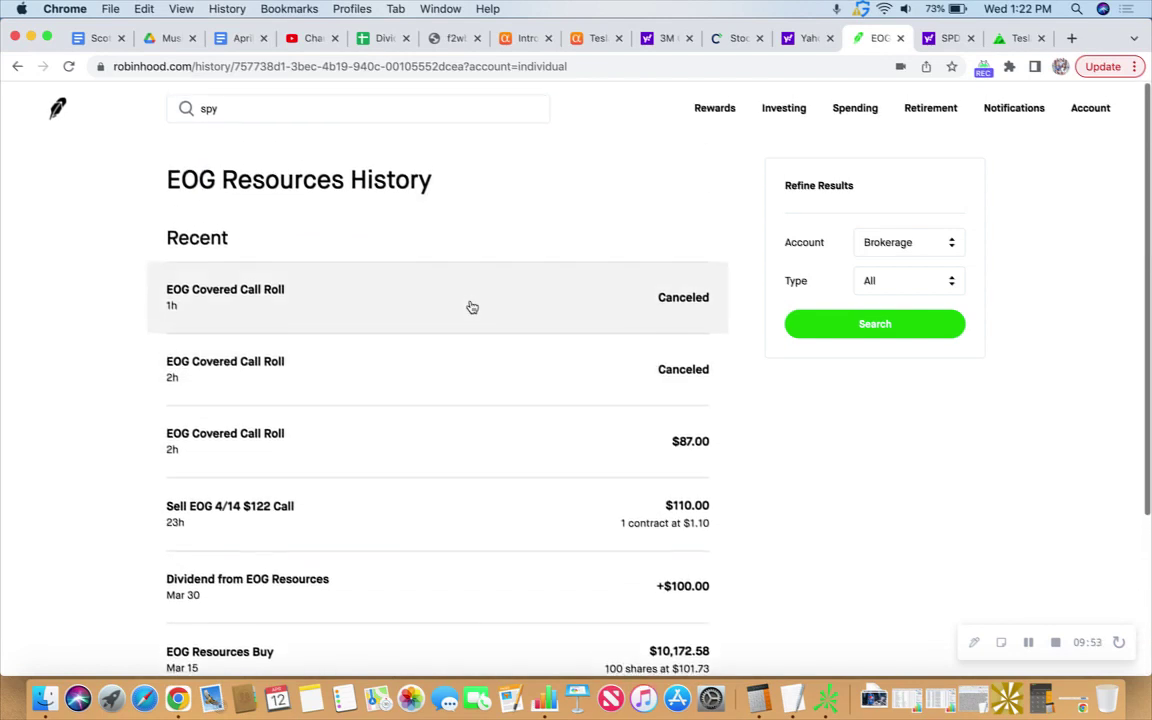
Step: Examine the March 13 and March 15 EOG share purchases alongside the dividend, the $122 call sale and the covered call rolls
scroll(472, 307, "down", 3)
scroll(472, 307, "down", 1)
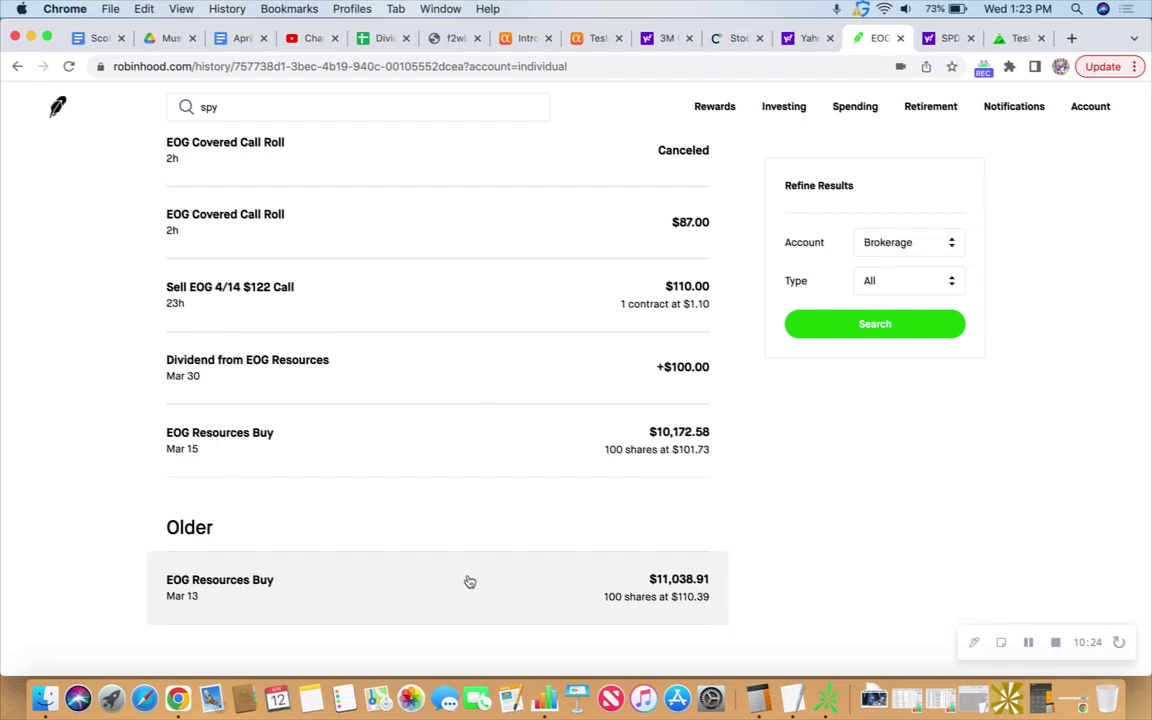
scroll(440, 512, "up", 5)
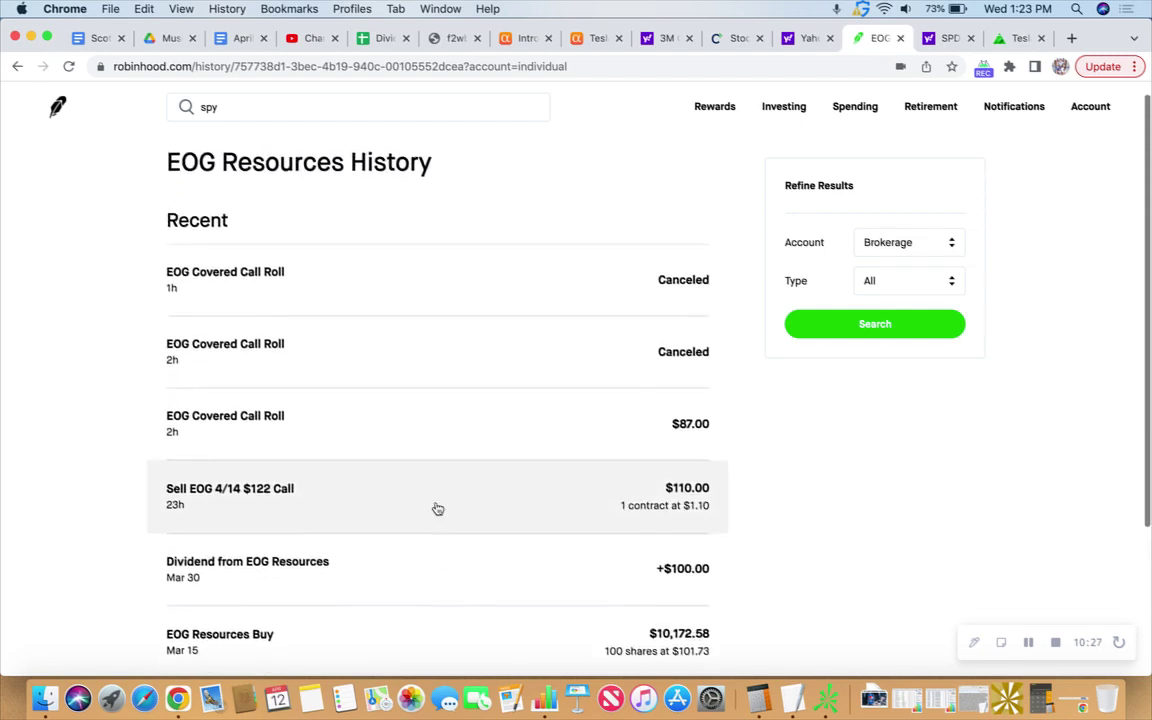
scroll(437, 509, "down", 4)
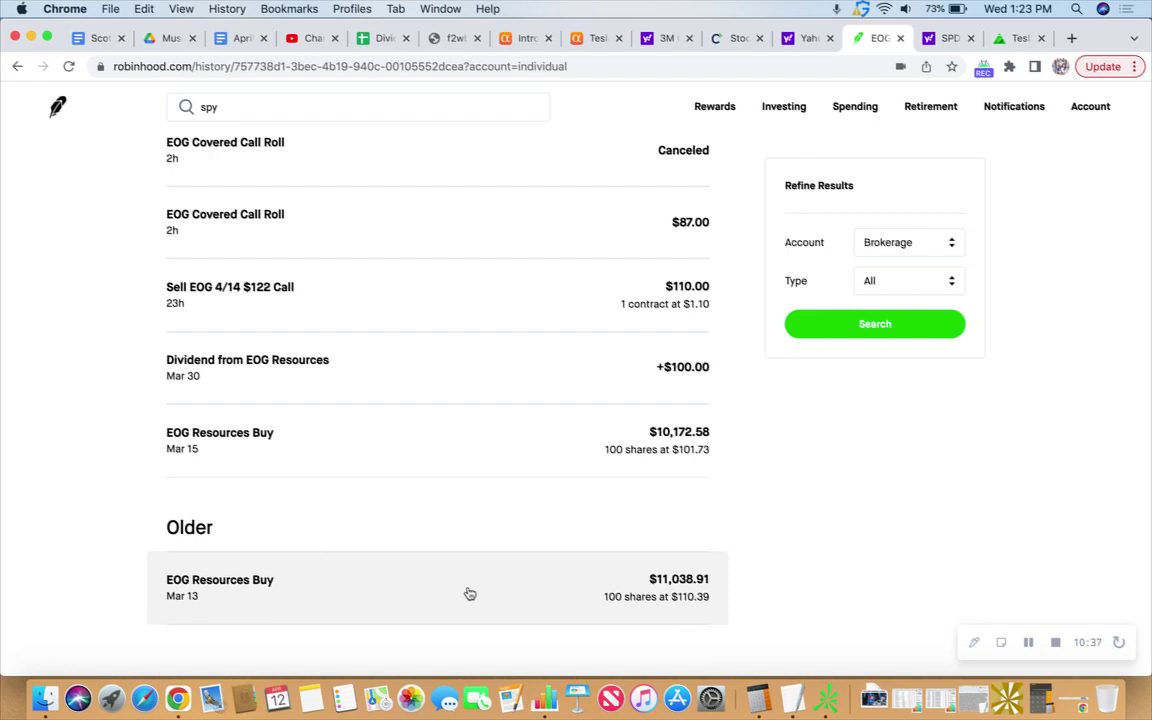
scroll(466, 590, "up", 1)
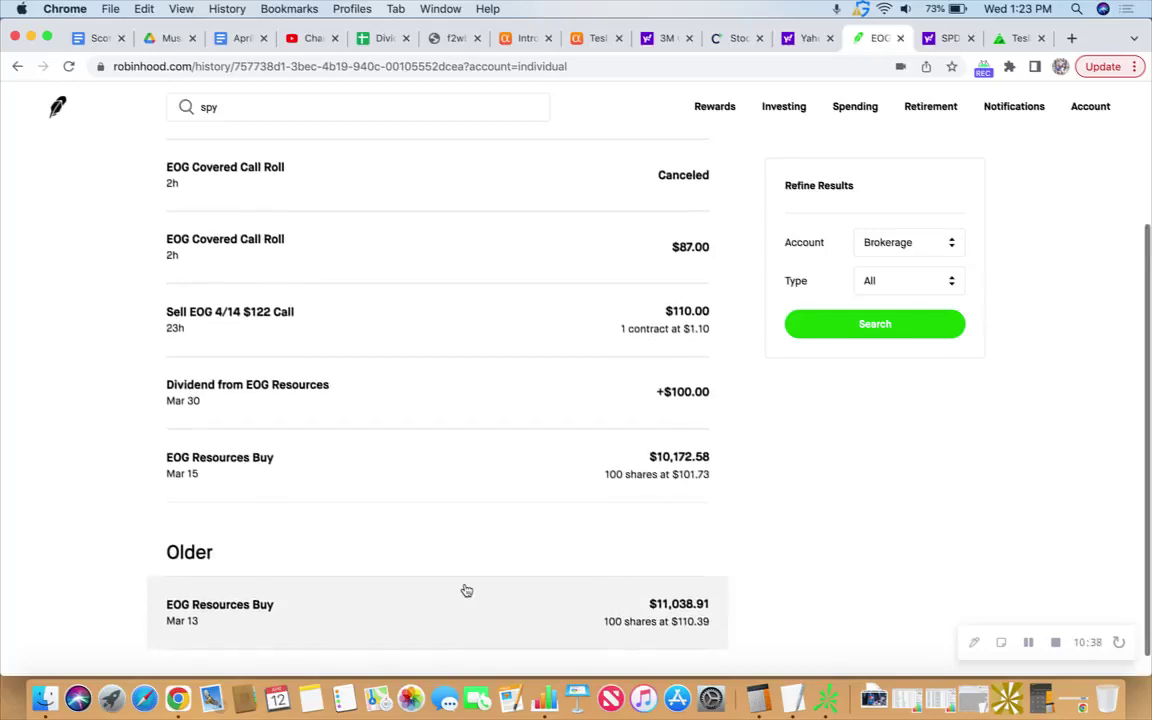
scroll(440, 545, "up", 1)
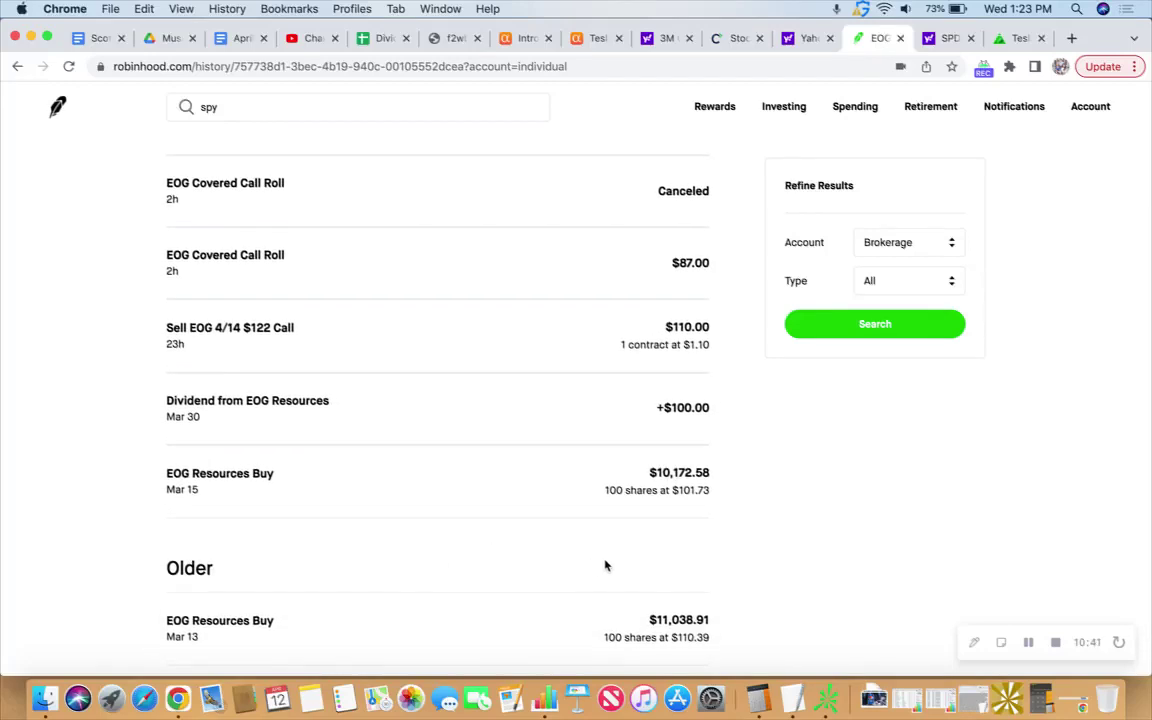
scroll(450, 550, "up", 4)
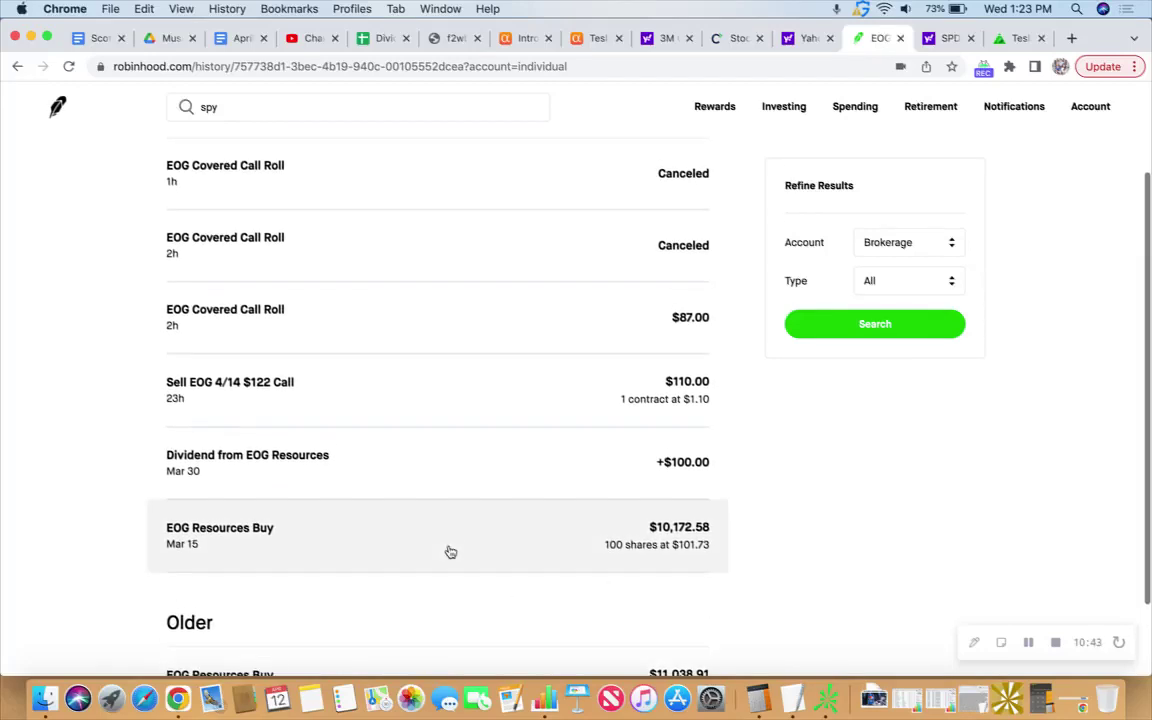
scroll(447, 533, "down", 3)
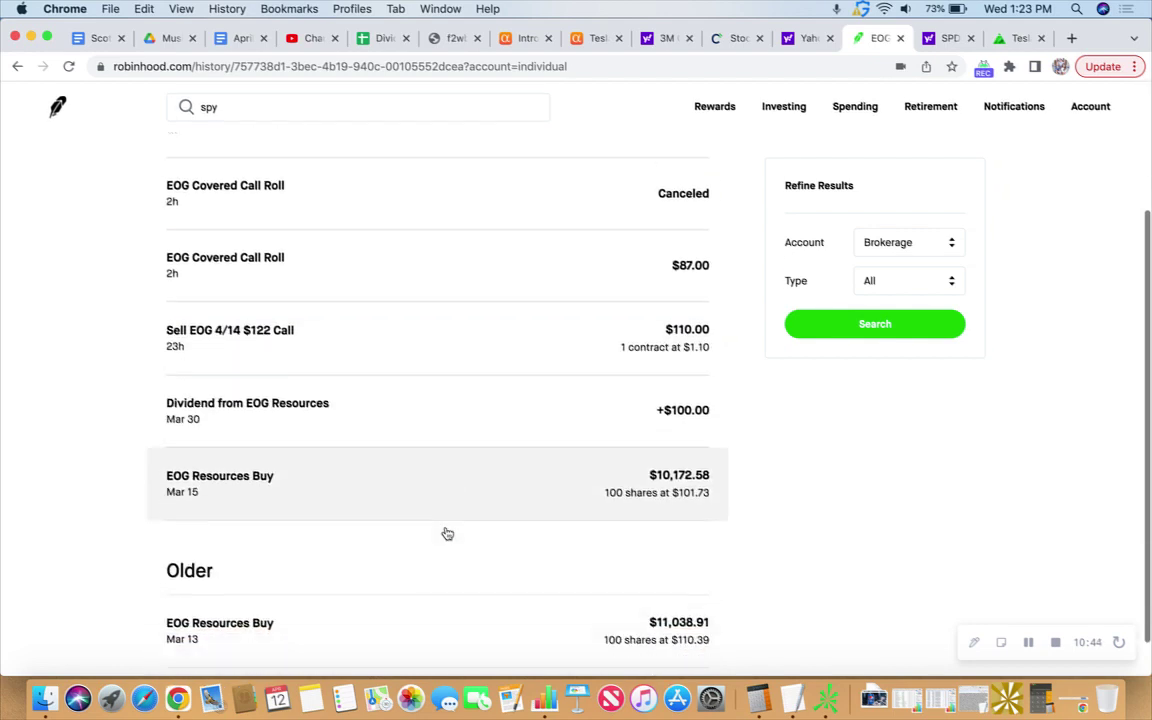
scroll(447, 533, "up", 3)
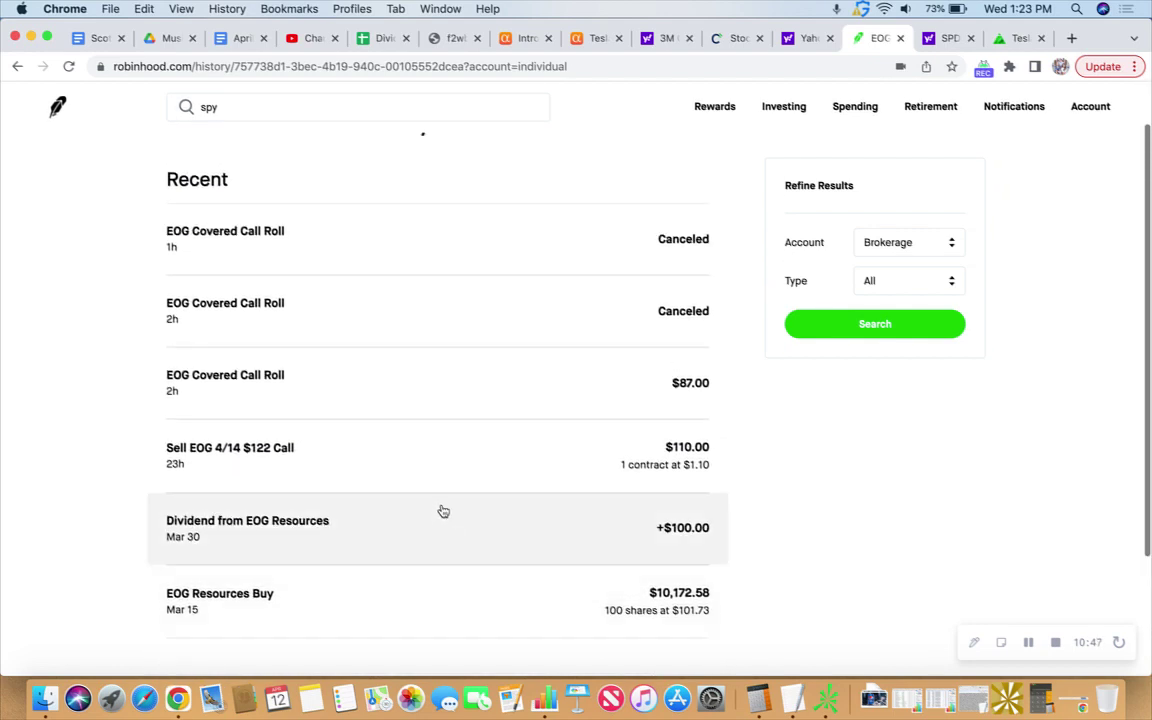
Step: Expand the filled EOG covered call roll and examine its buy-to-close and sell-to-open legs
left_click(411, 393)
scroll(440, 384, "down", 5)
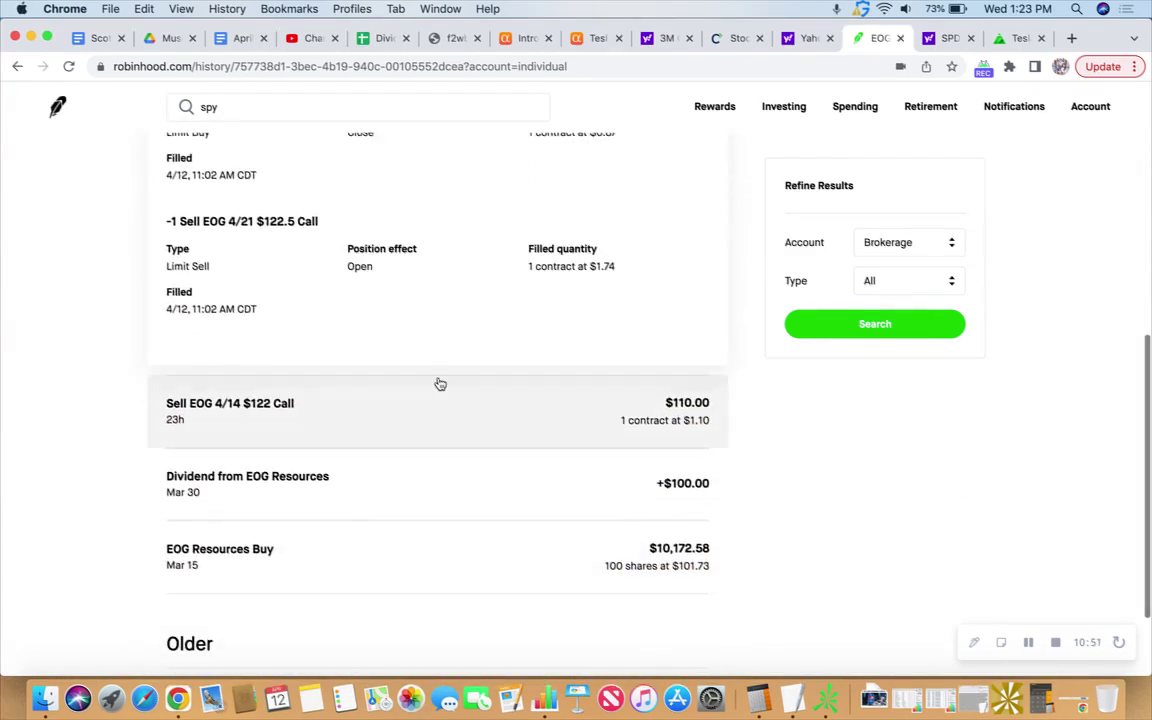
scroll(438, 383, "up", 1)
scroll(438, 383, "up", 2)
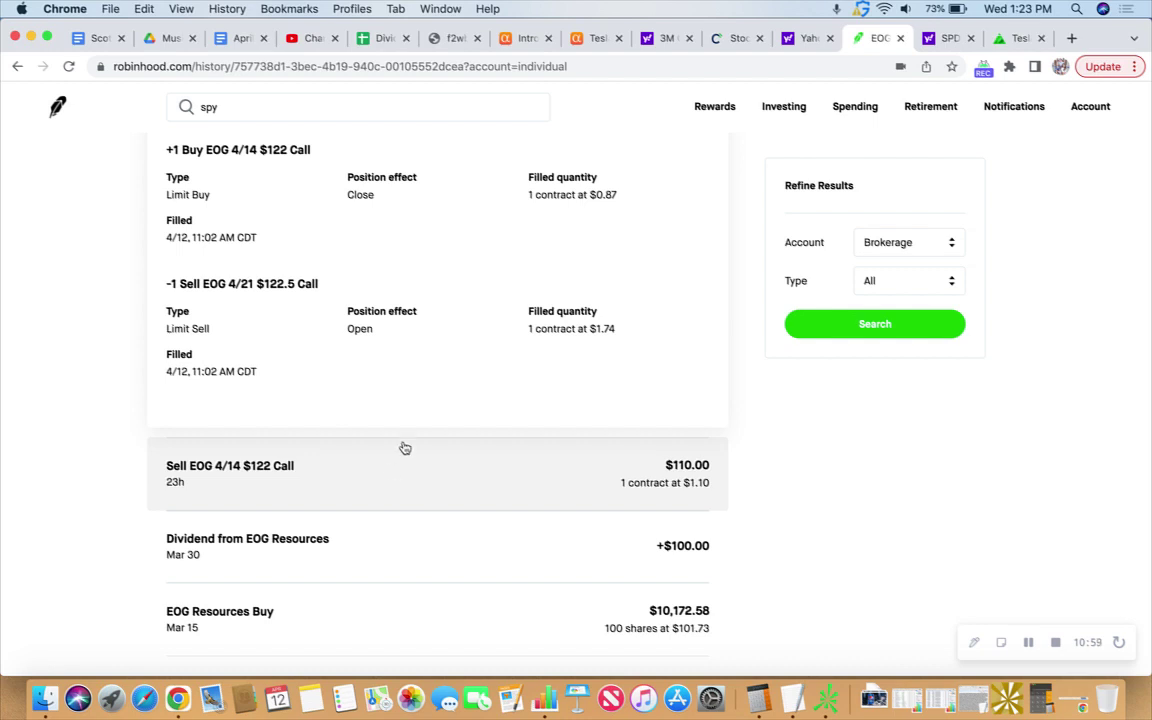
scroll(418, 407, "up", 6)
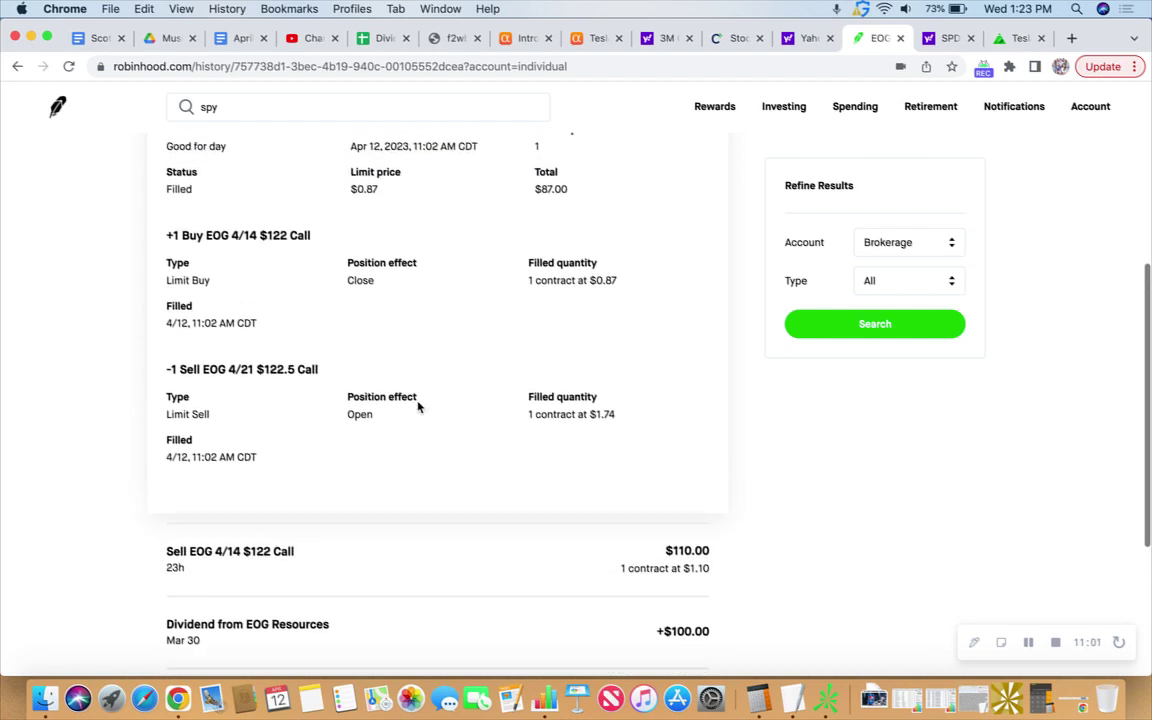
scroll(425, 420, "up", 3)
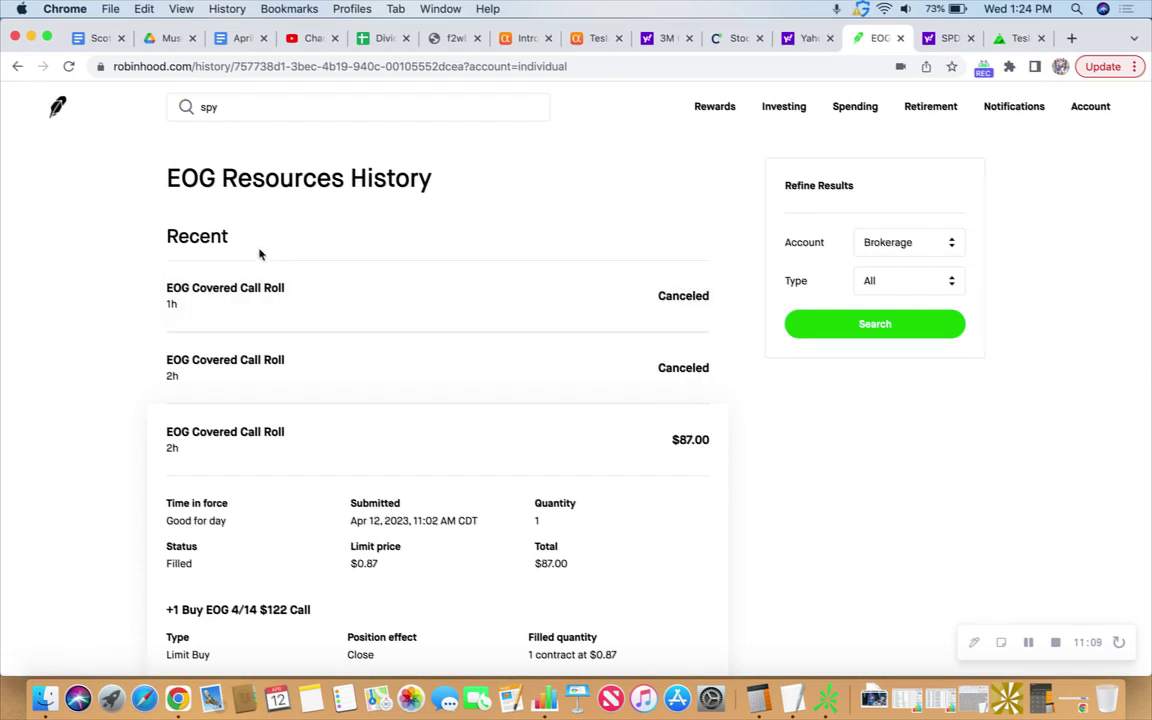
Step: Reopen the EOG $111 call from the portfolio's options positions and highlight its strike price
left_click(57, 106)
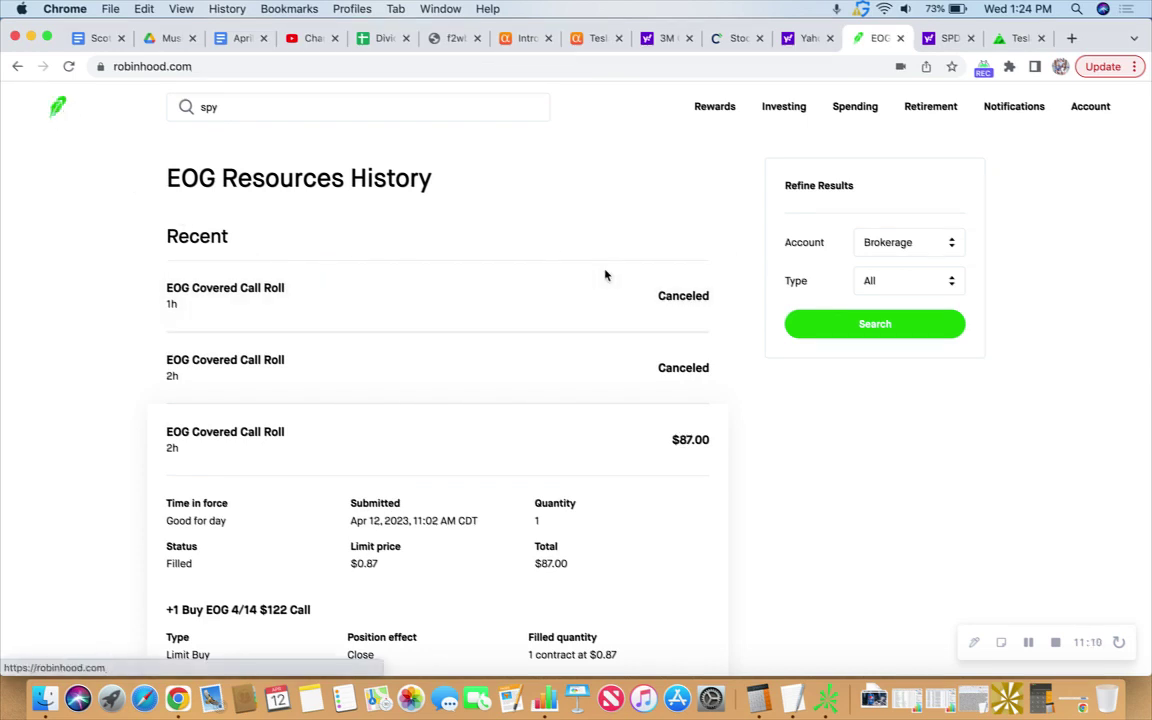
scroll(1020, 355, "down", 5)
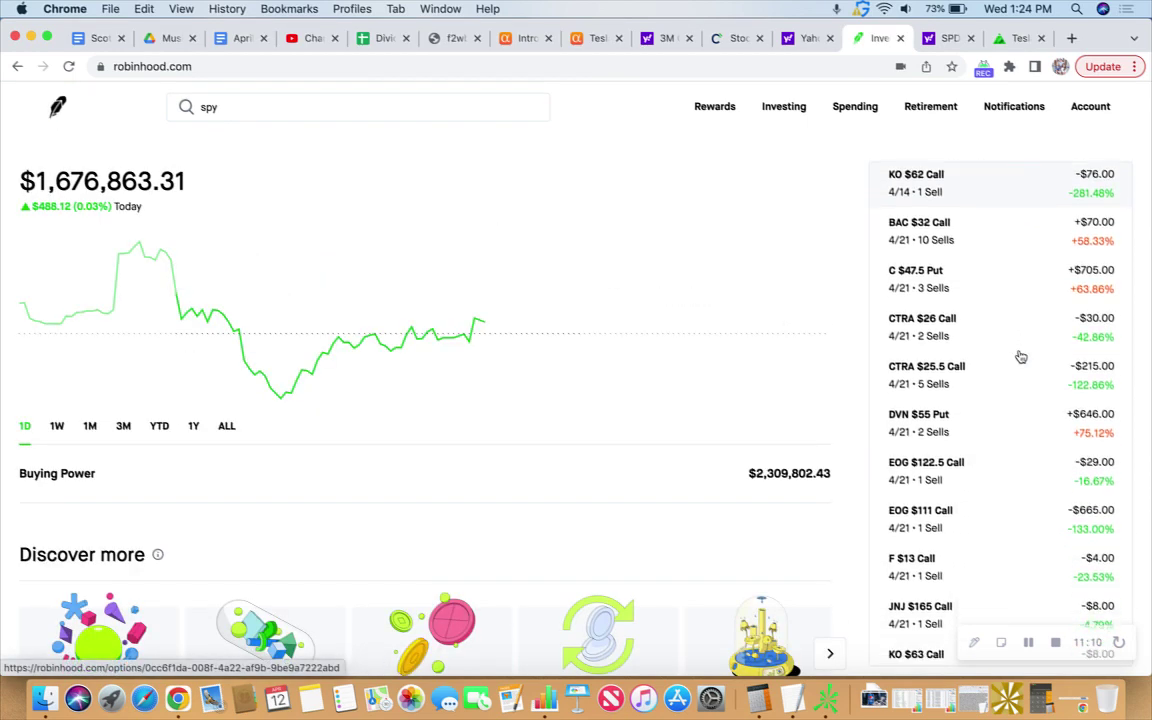
scroll(1020, 355, "down", 4)
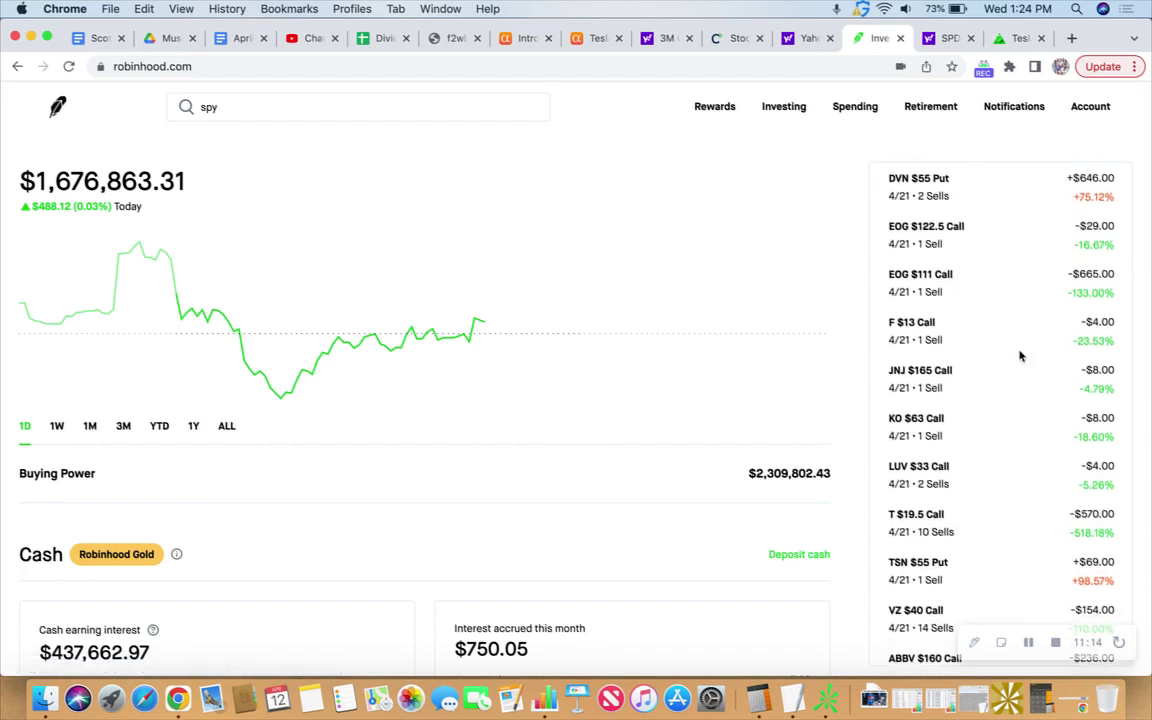
scroll(1020, 355, "down", 2)
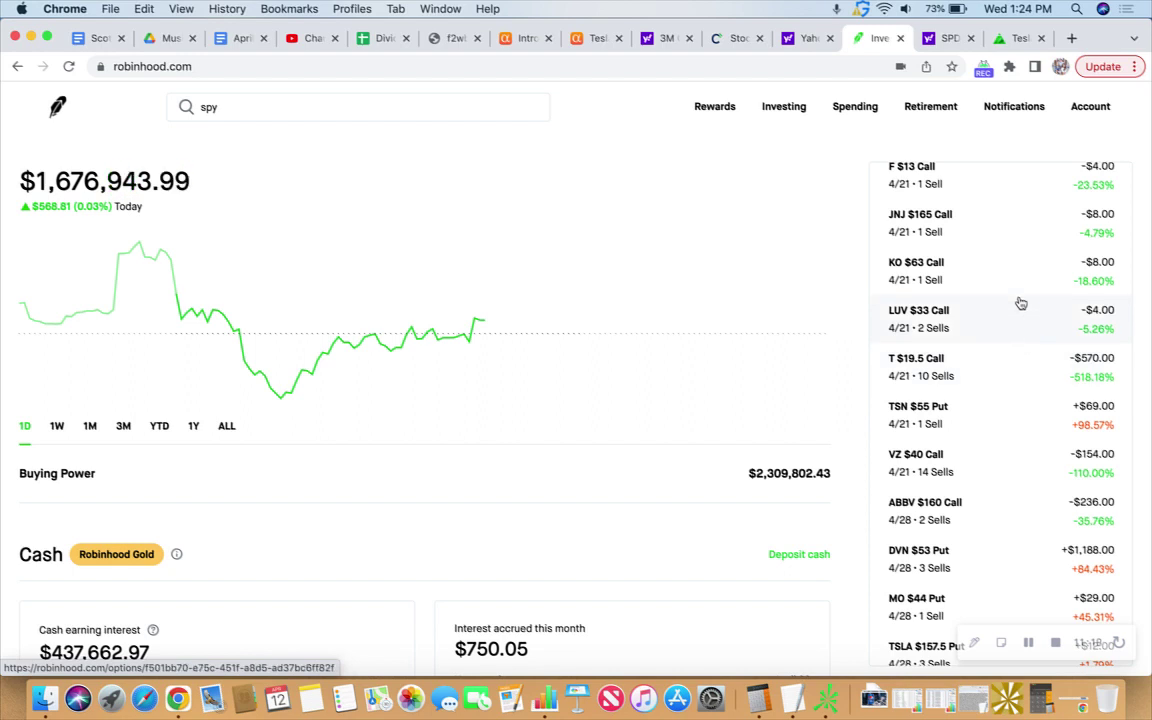
scroll(1021, 300, "down", 1)
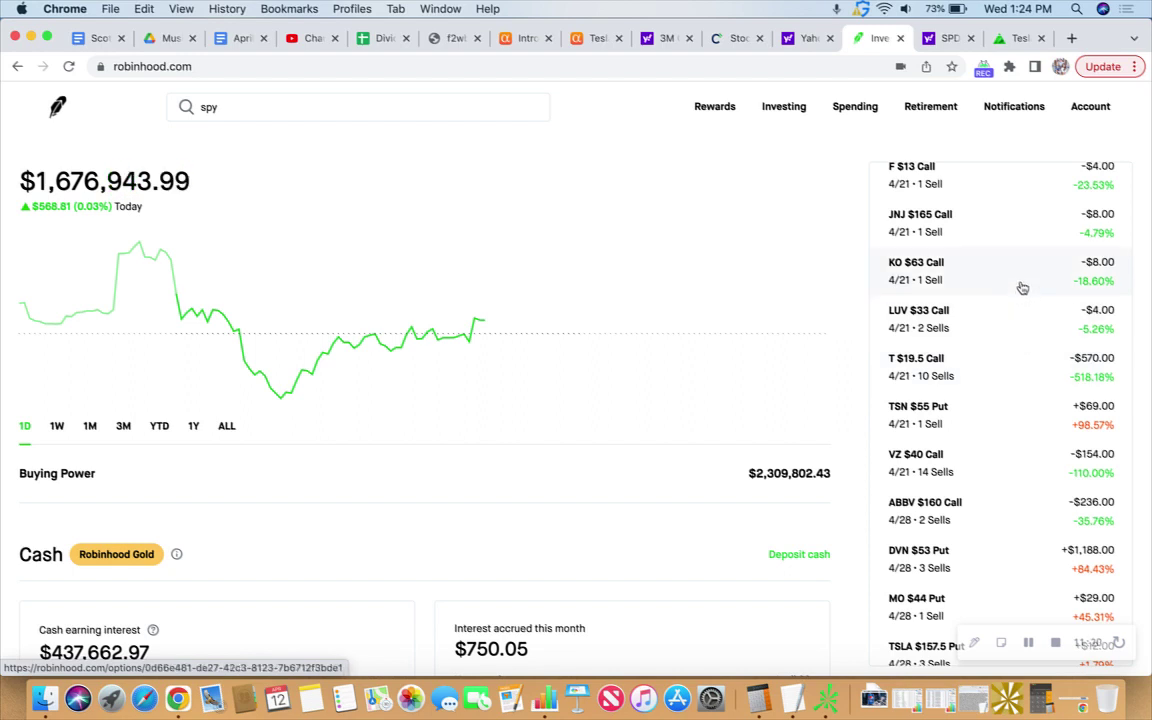
scroll(1022, 288, "up", 5)
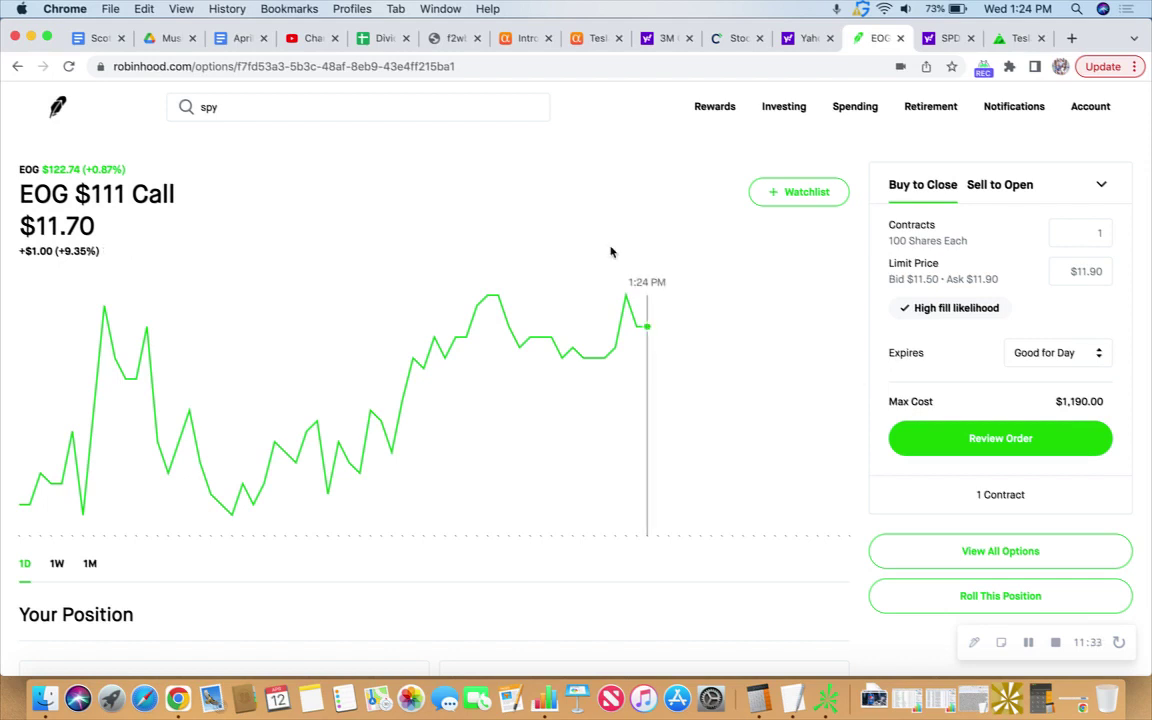
left_click_drag(95, 196, 117, 214)
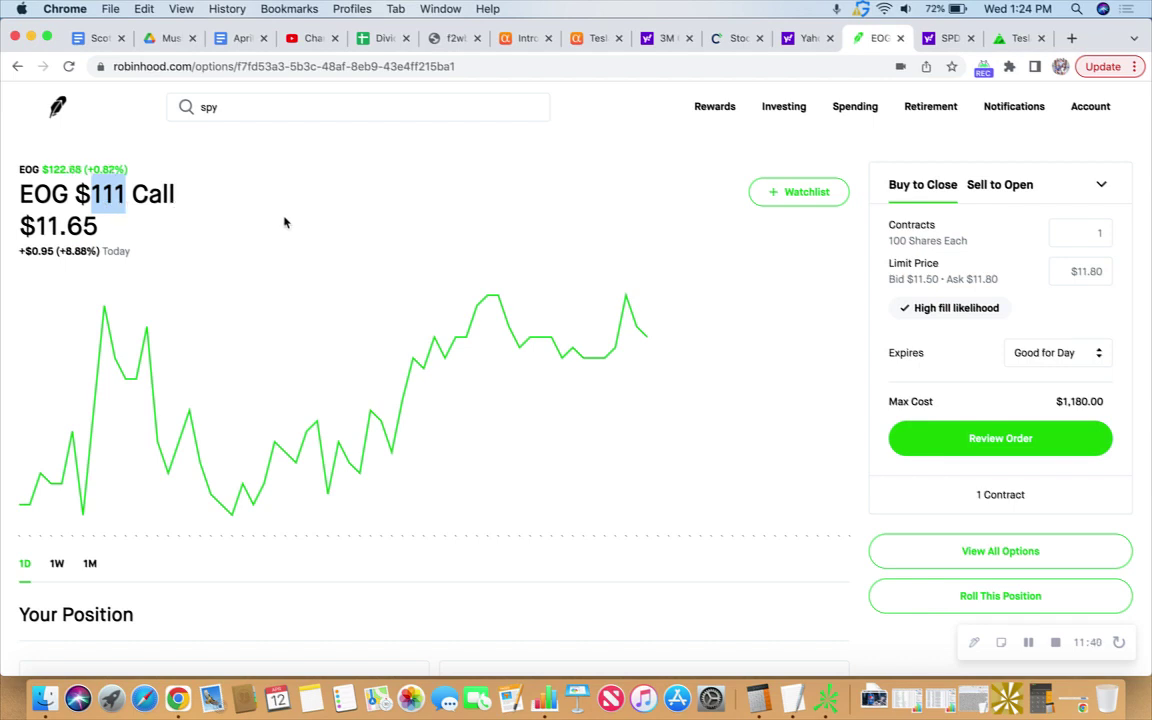
left_click(157, 224)
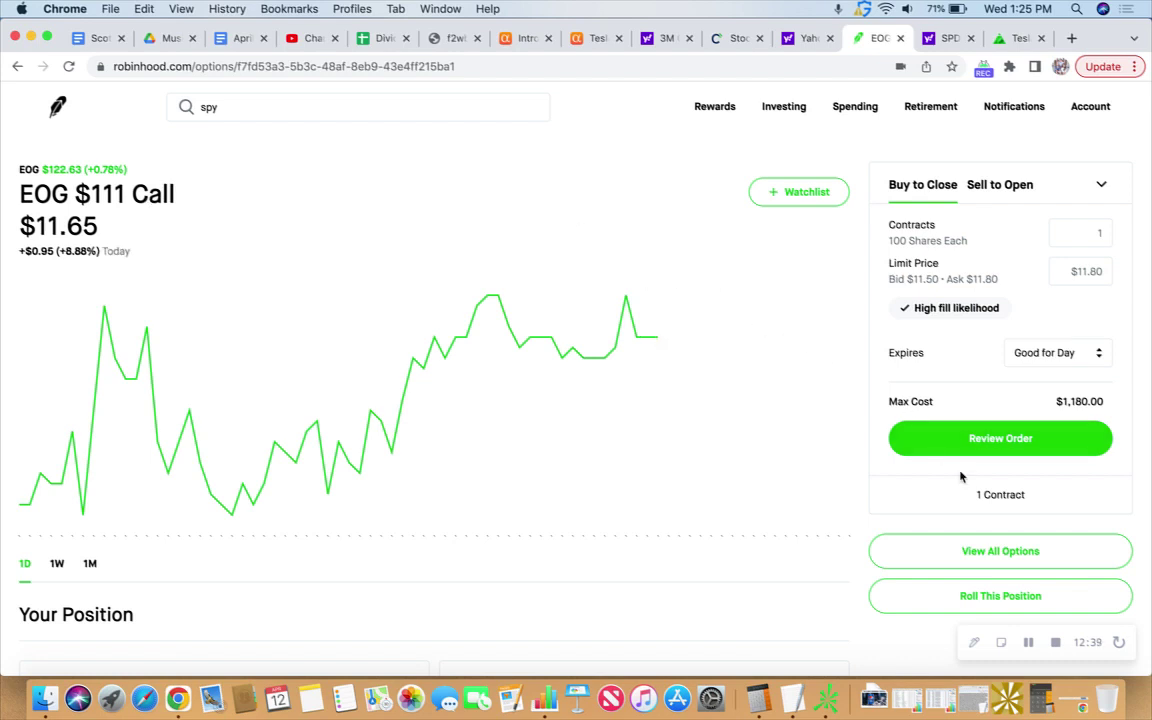
Step: Start rolling the EOG $111 covered call and set the new expiration to June 16
left_click(960, 598)
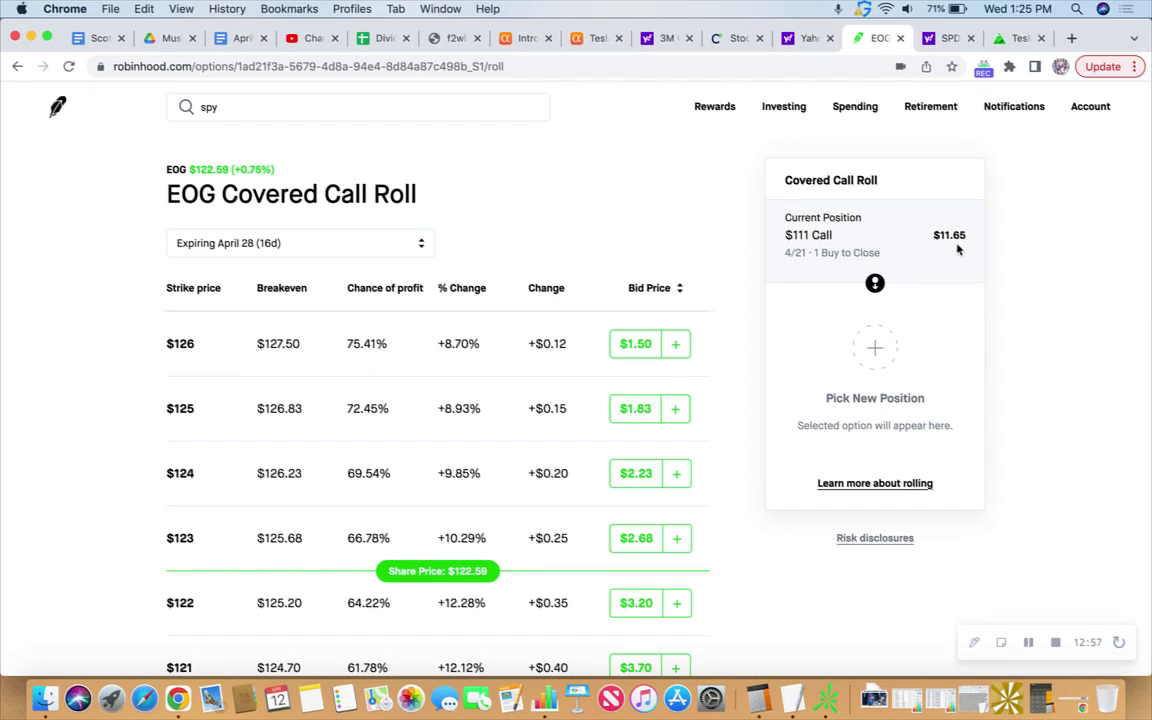
left_click(309, 243)
scroll(318, 312, "down", 3)
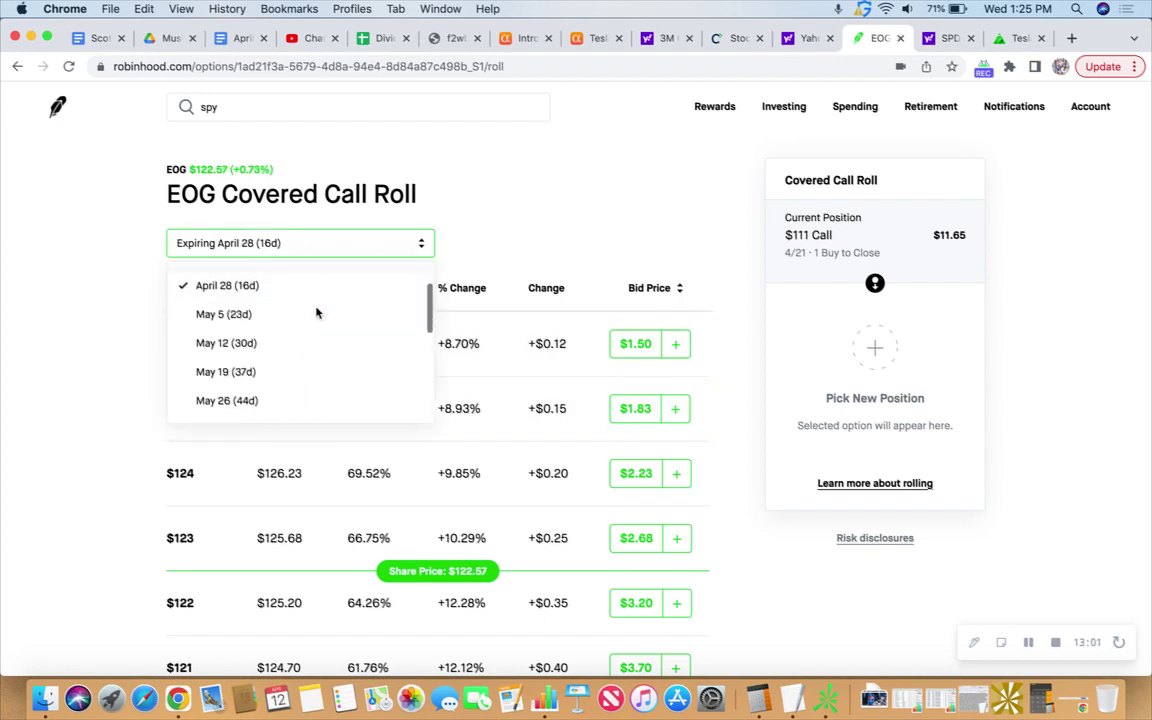
scroll(316, 313, "down", 1)
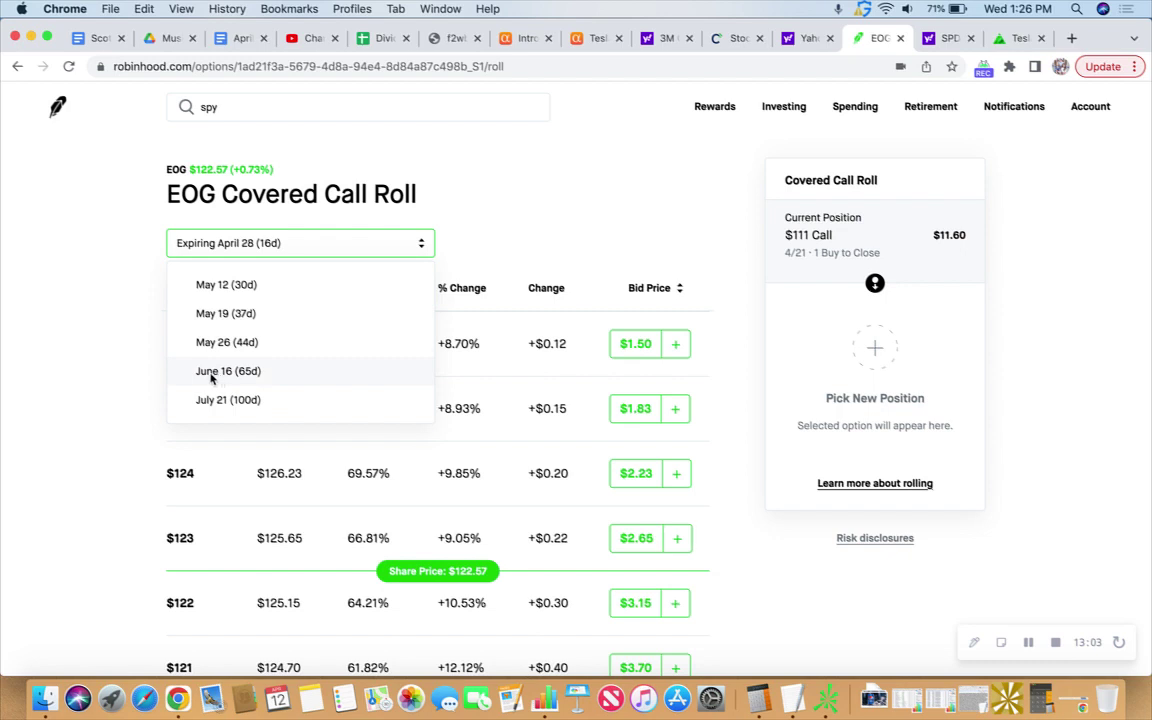
scroll(319, 324, "down", 1)
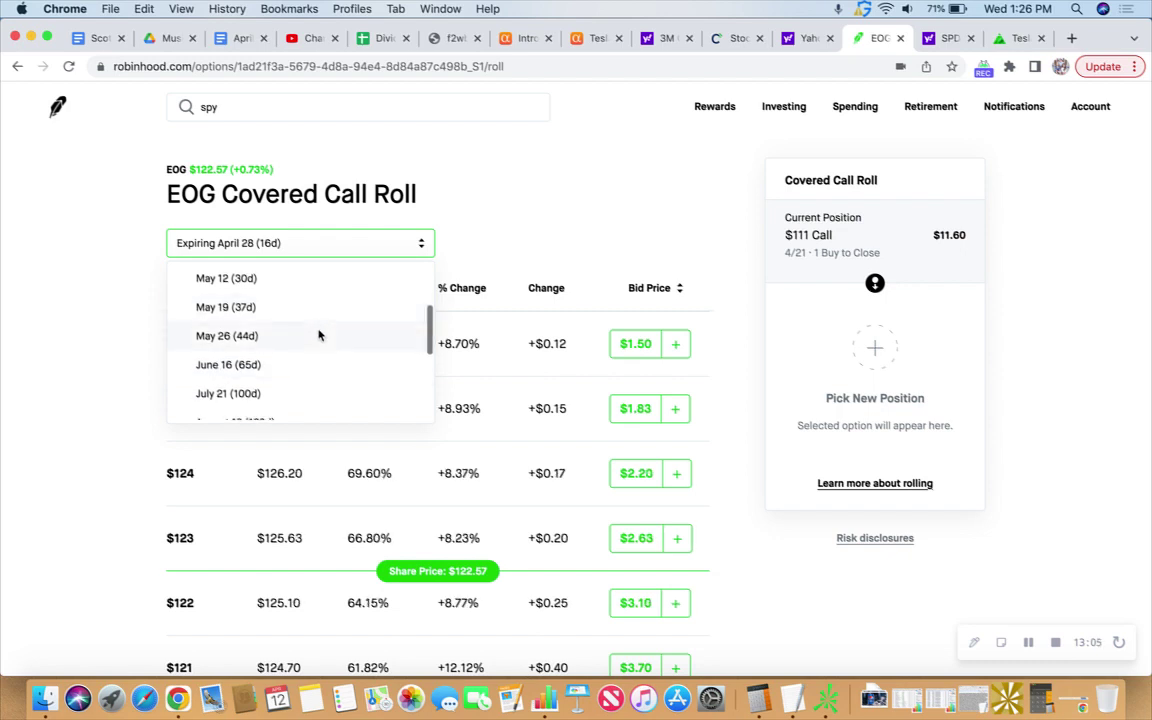
scroll(320, 322, "up", 2)
scroll(321, 319, "down", 3)
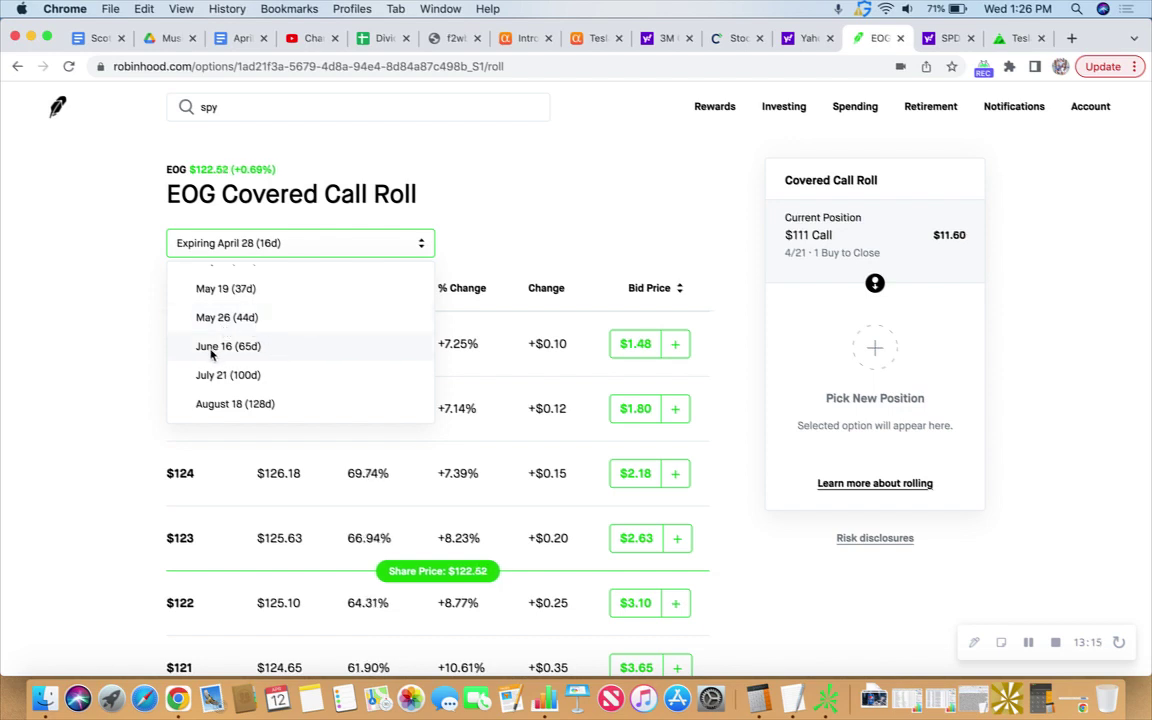
left_click(301, 348)
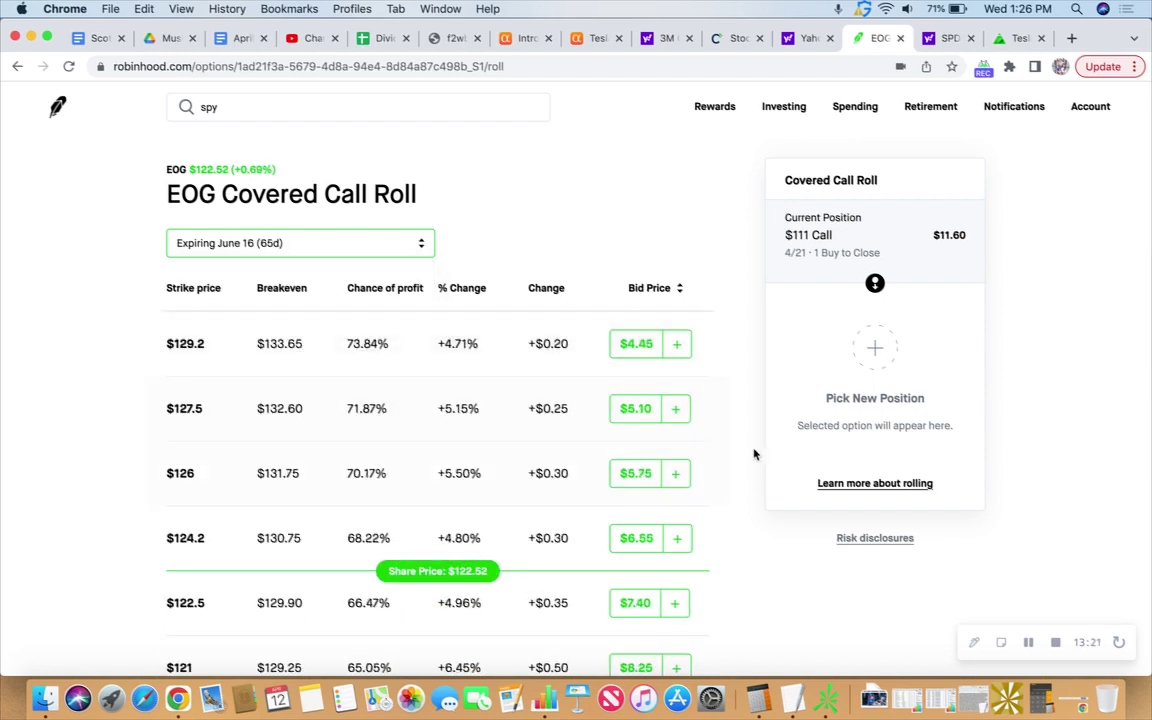
Step: Review the June 16 strikes near the current one and select the $112.5 call as the roll's new position
scroll(750, 393, "down", 8)
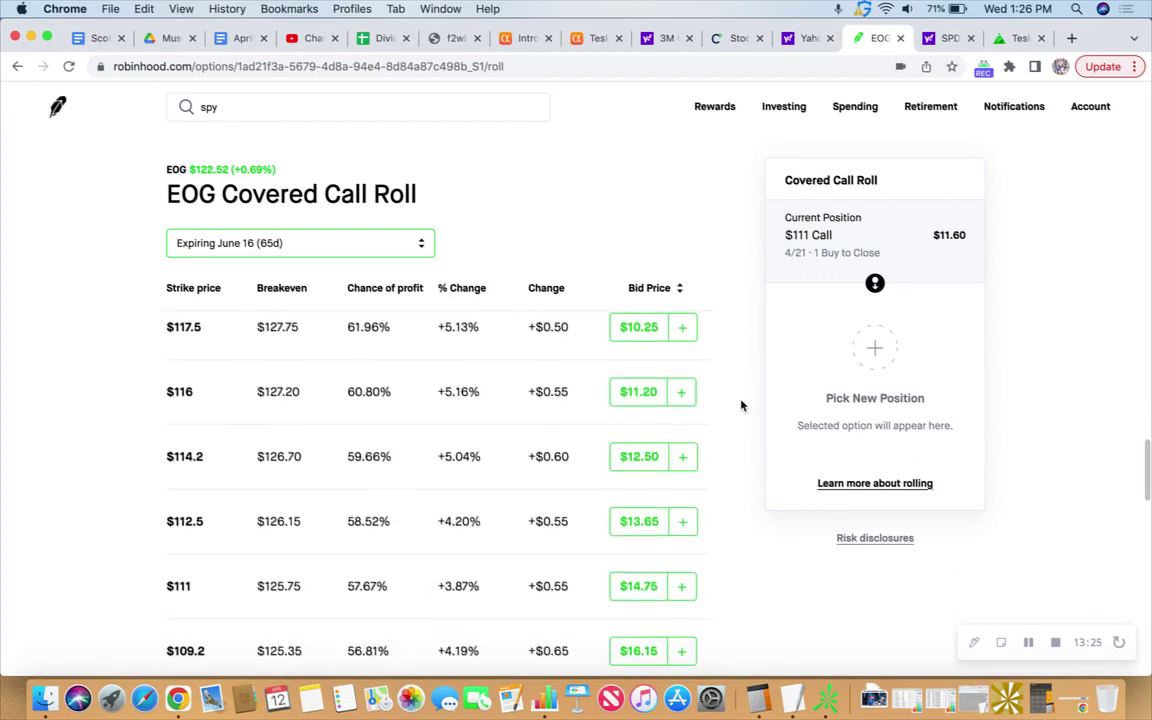
scroll(741, 404, "down", 1)
scroll(741, 404, "up", 2)
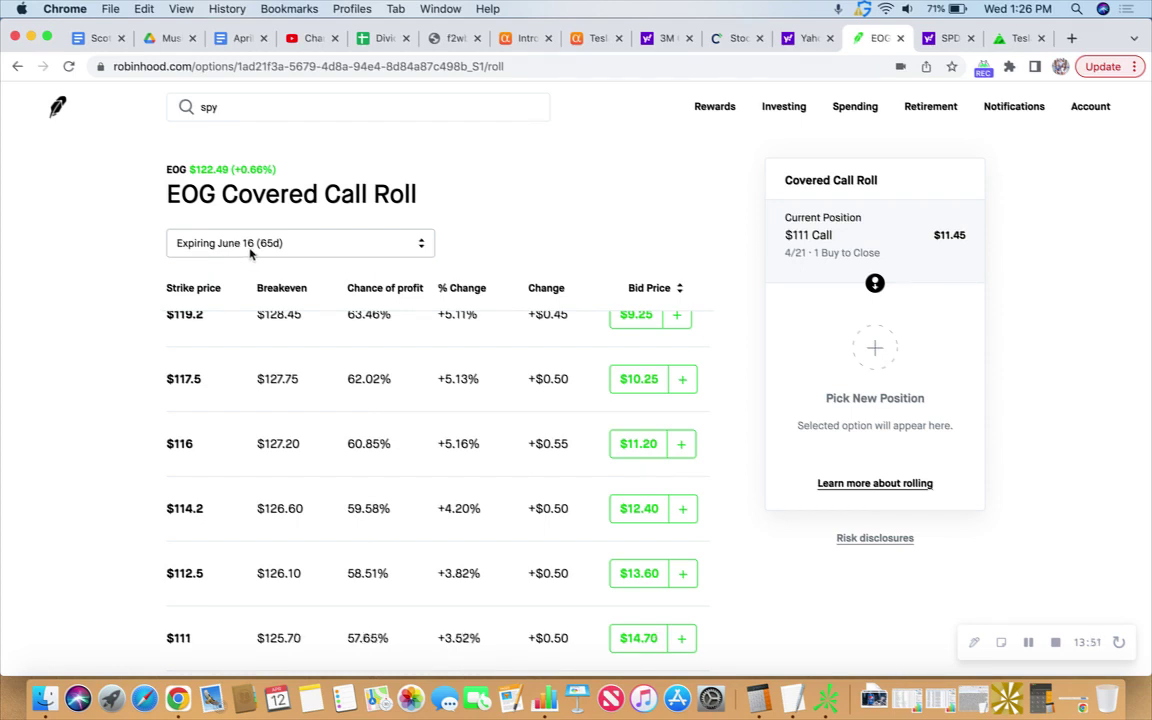
left_click(345, 249)
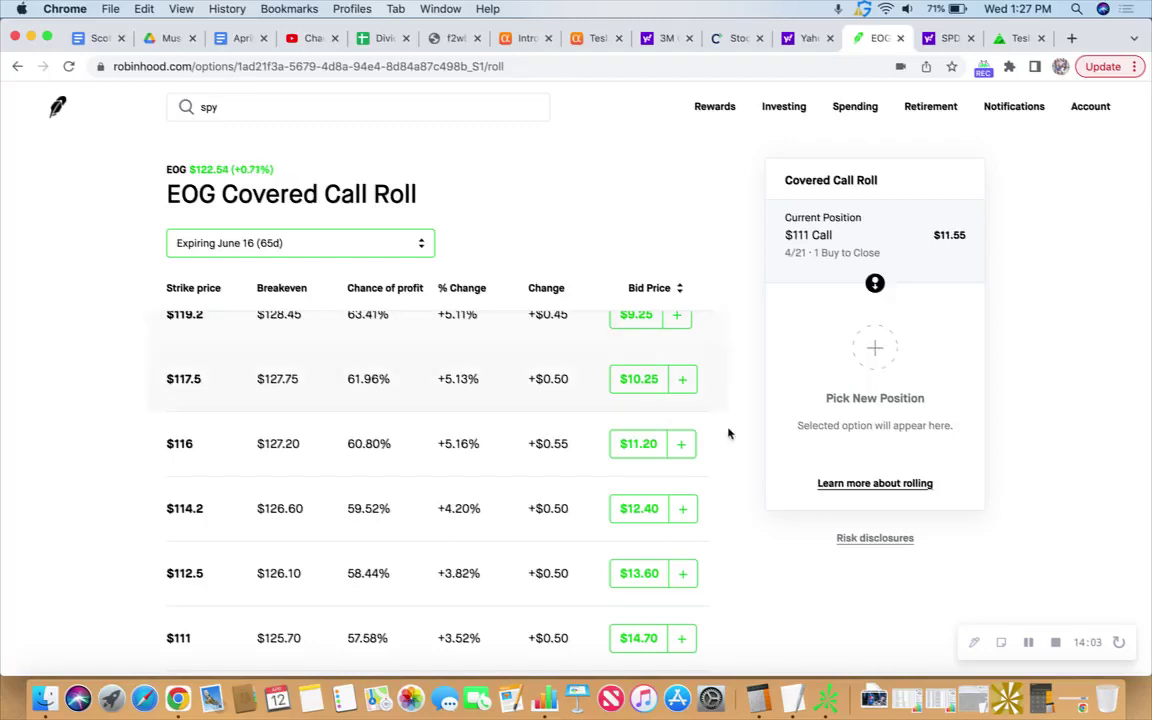
scroll(735, 440, "down", 1)
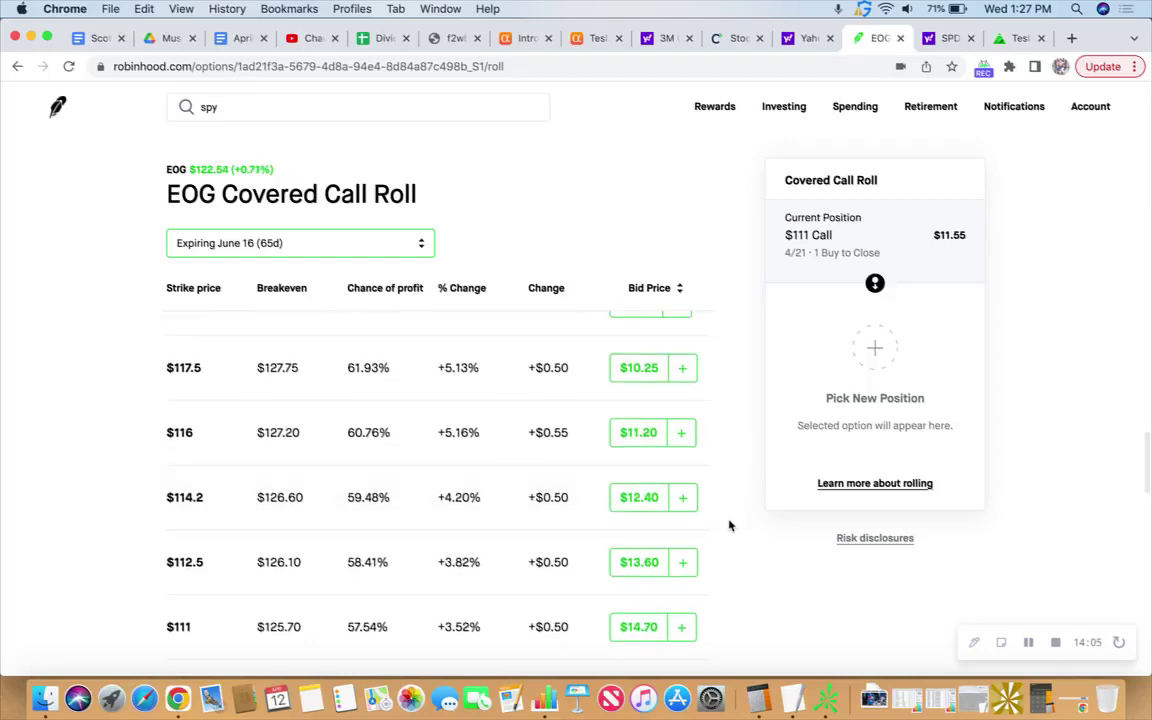
left_click(682, 566)
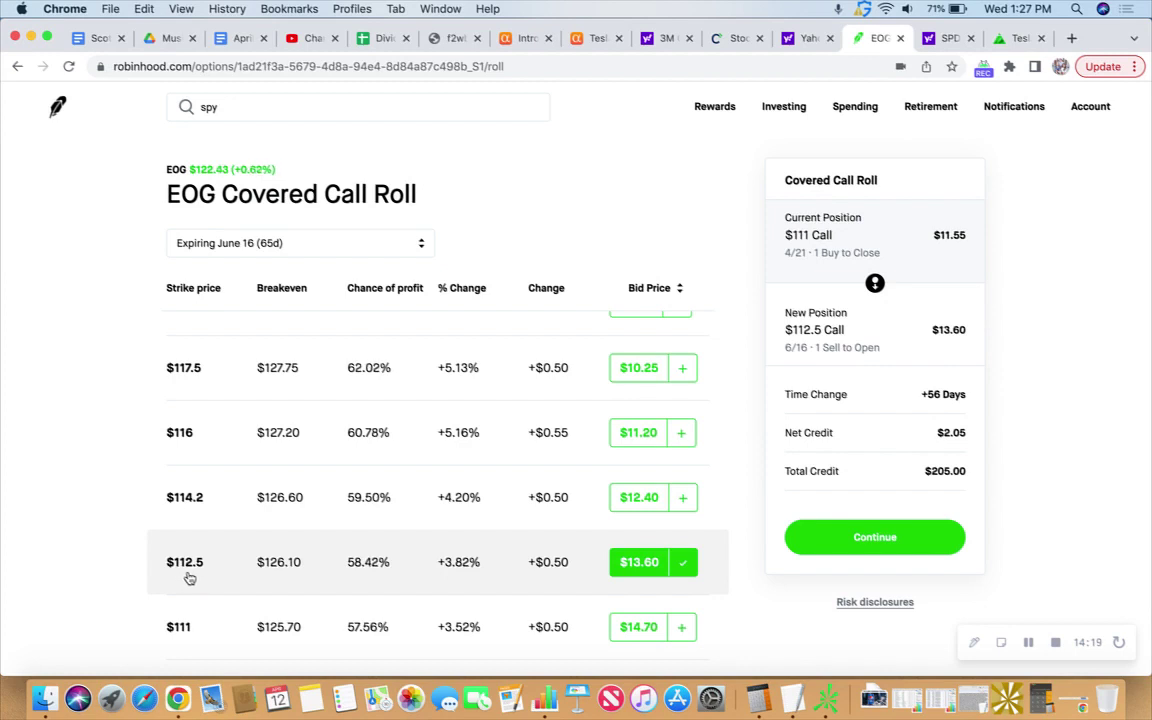
Step: Switch to the Calculator, clear it, and add 150 and the roll's total credit of 205
left_click(758, 700)
left_click(191, 339)
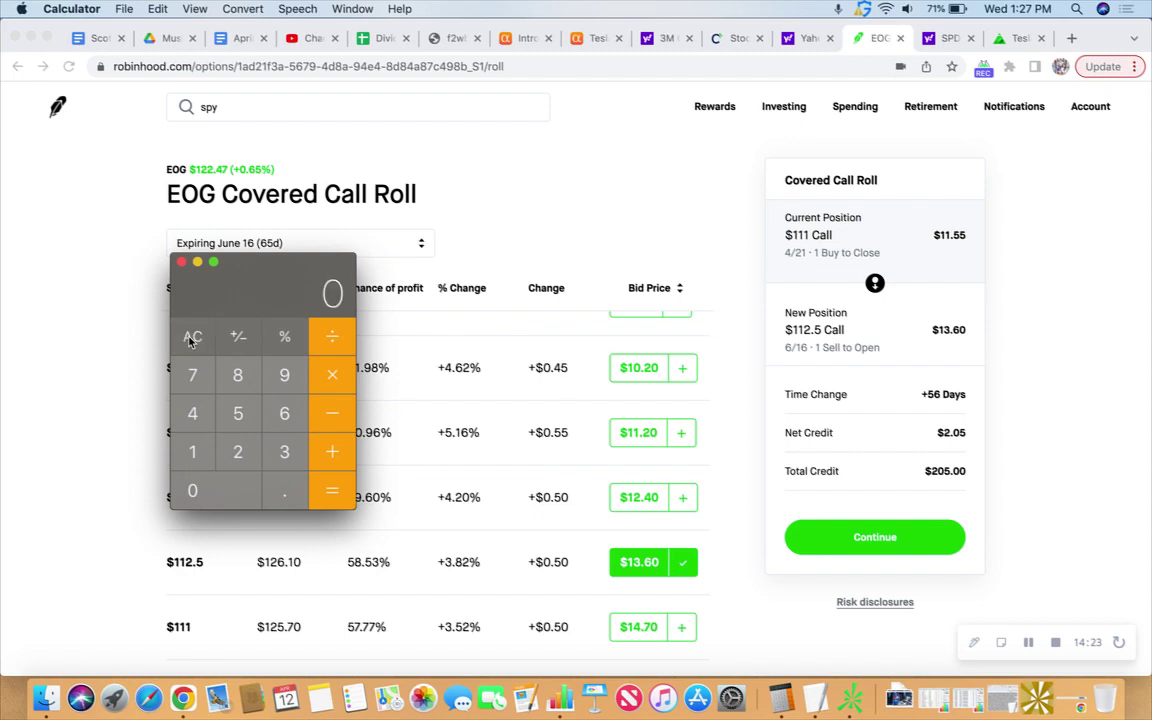
type("150")
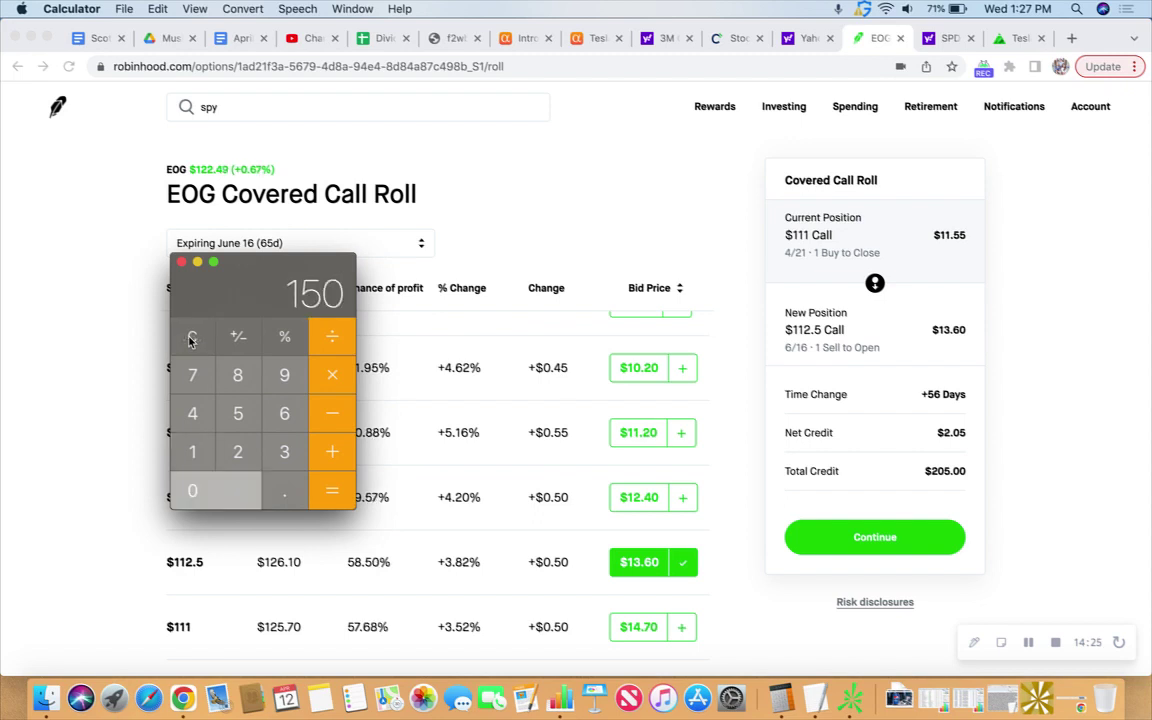
left_click(191, 341)
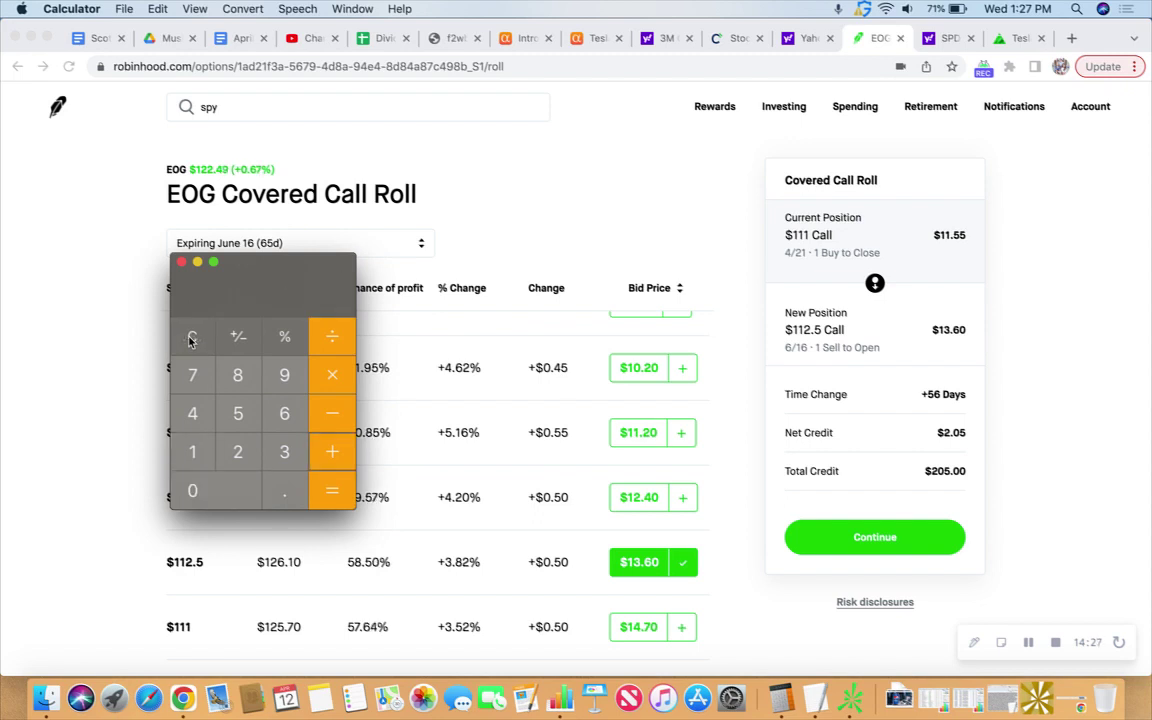
type("205")
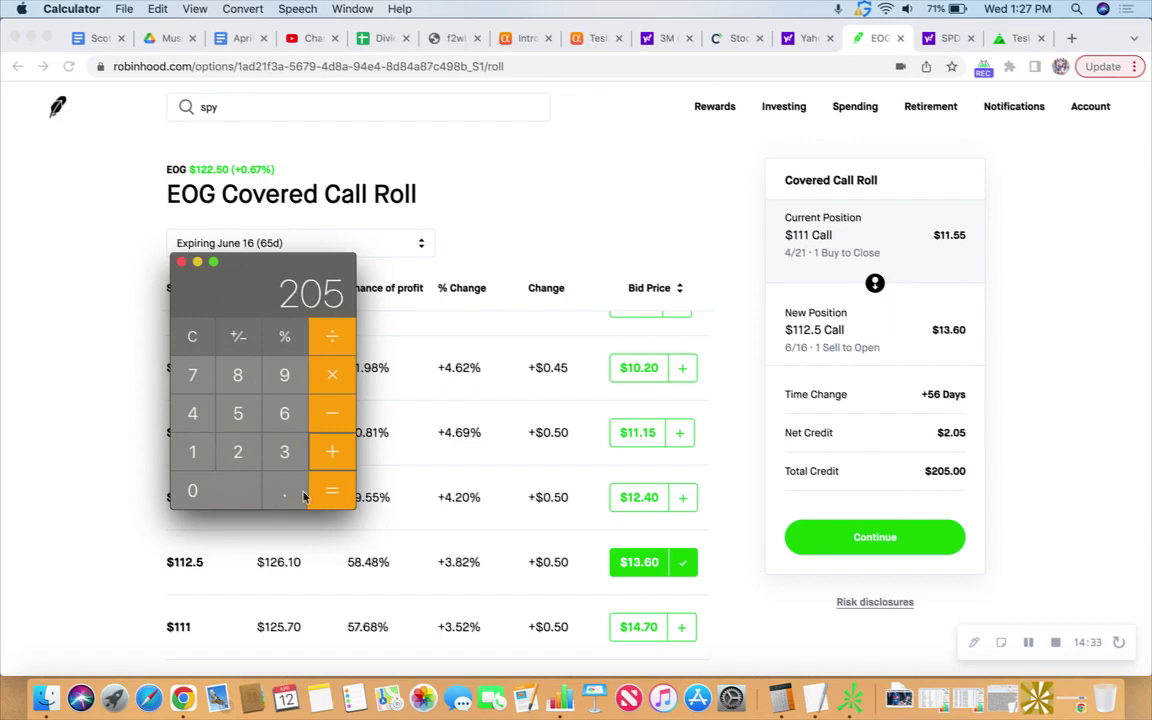
key("Escape")
type("355")
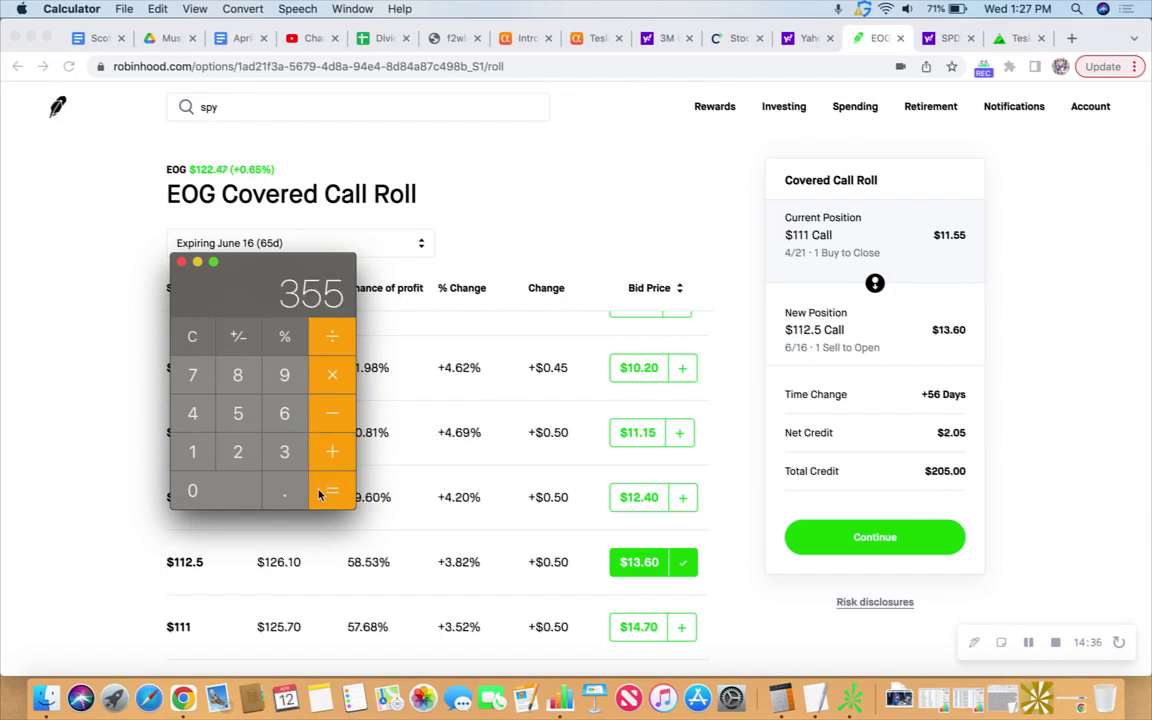
Step: Annualize the summed credit by dividing it by 10606, dividing by 56 days and multiplying by 365
left_click(328, 343)
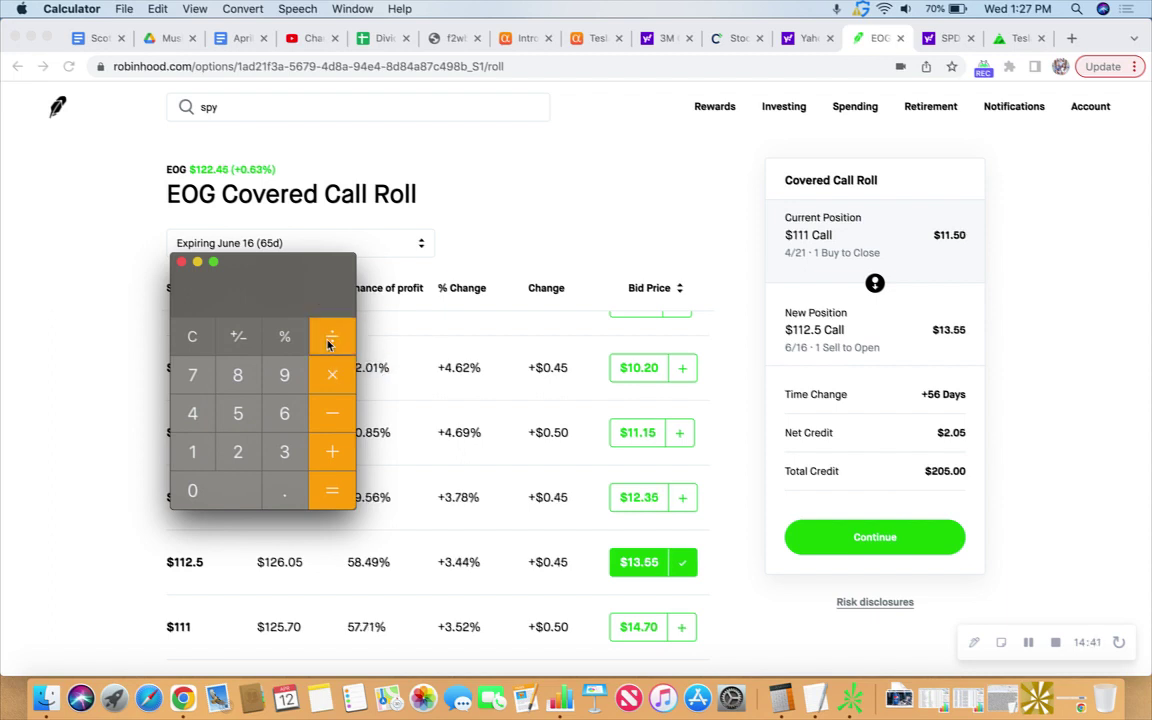
type("10606")
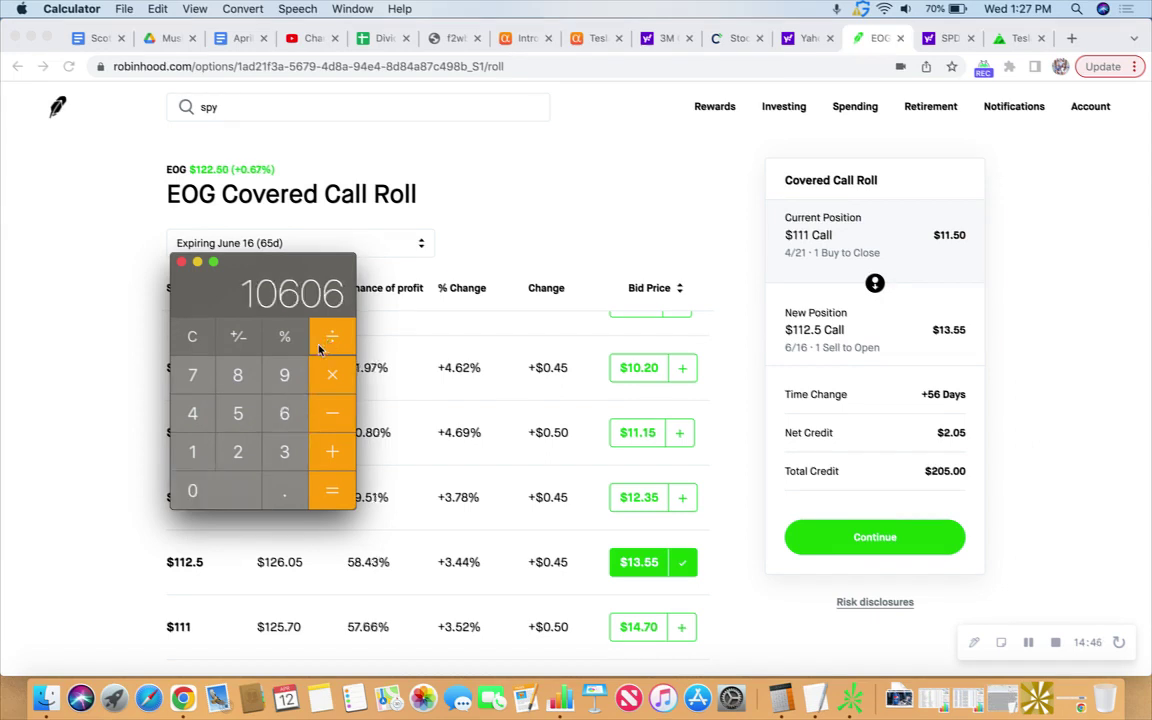
key("Return")
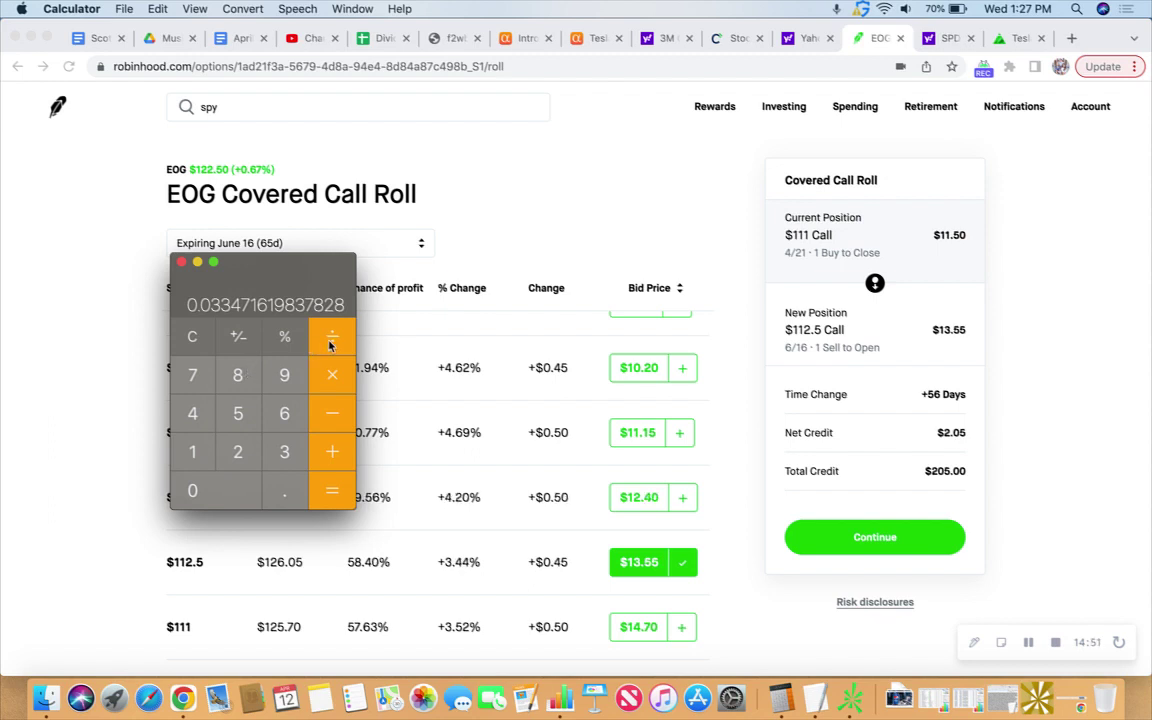
type("56")
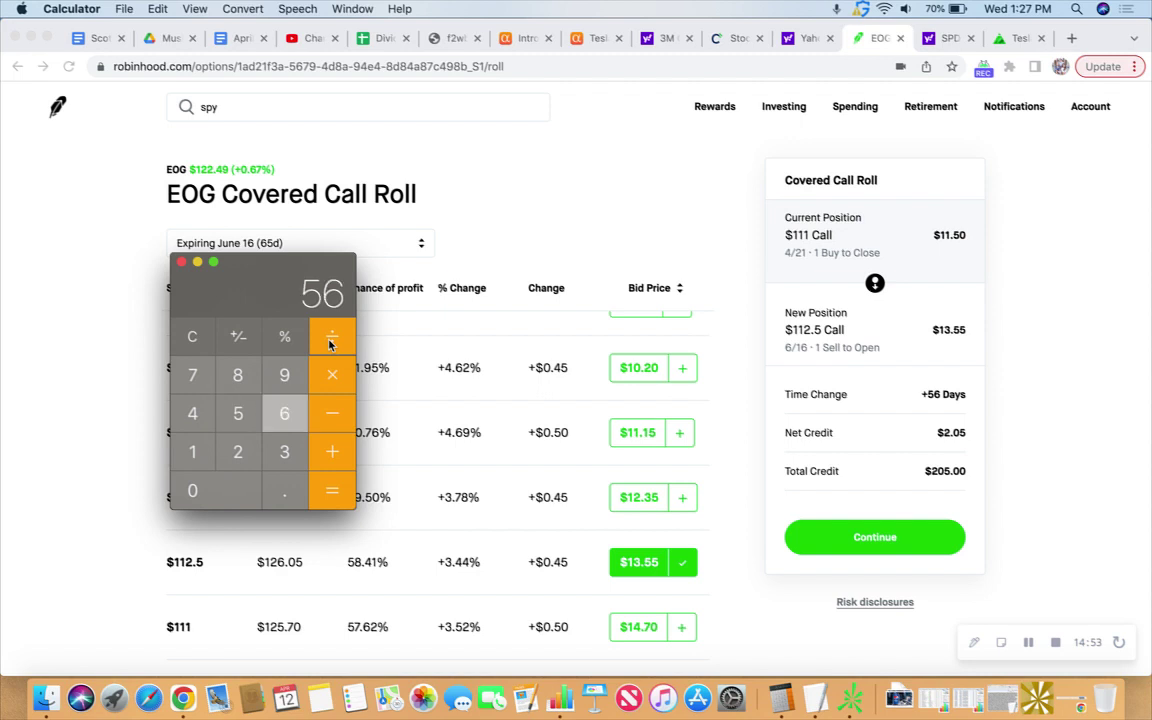
key("Return")
key("asterisk")
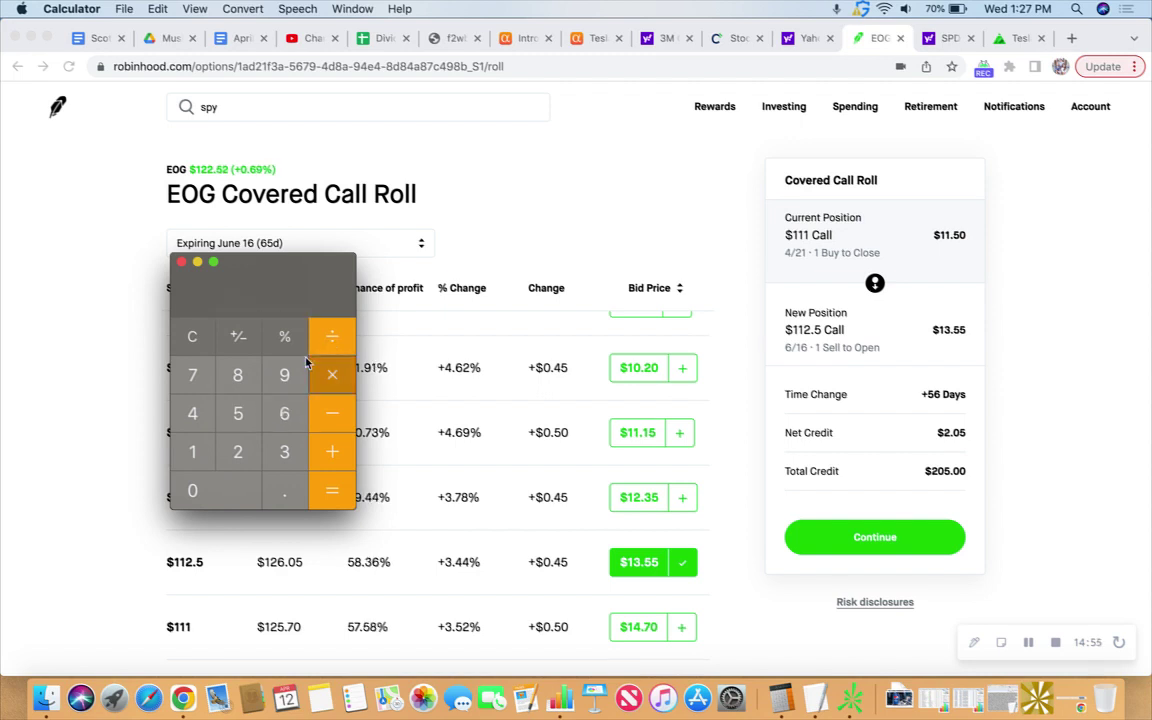
type("365")
key("Return")
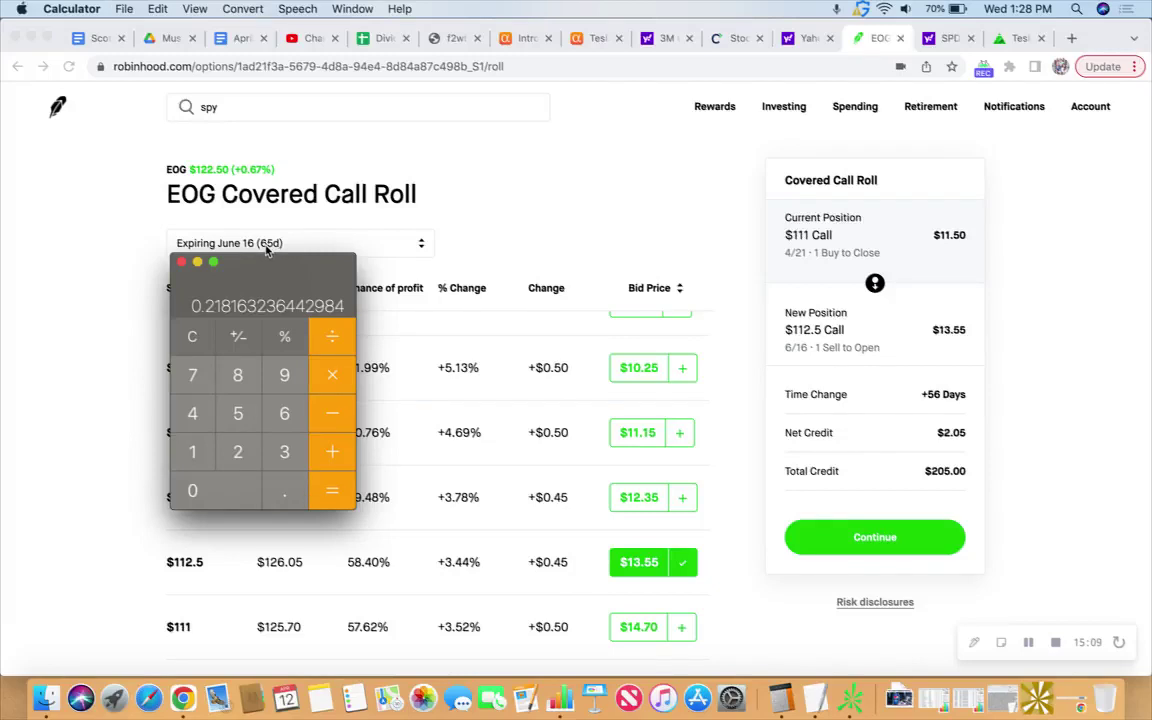
Step: Put the calculator away, change the roll's expiration to May 26 and select the $113 call as the new position
left_click(197, 262)
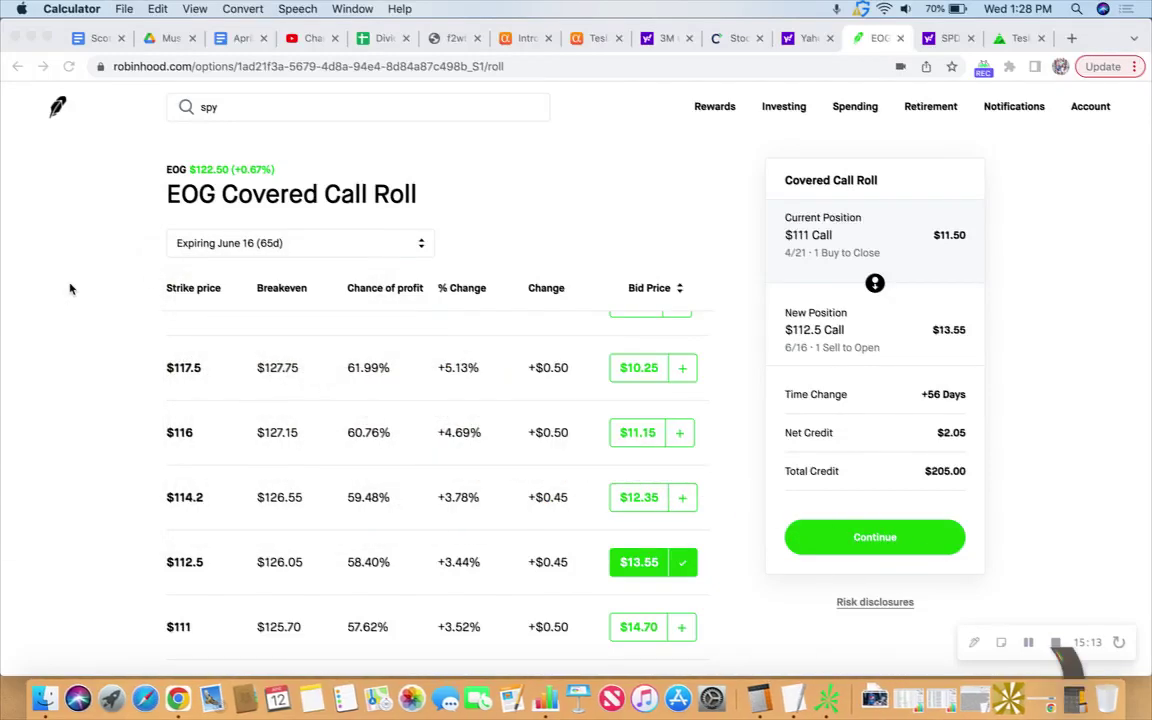
left_click(260, 247)
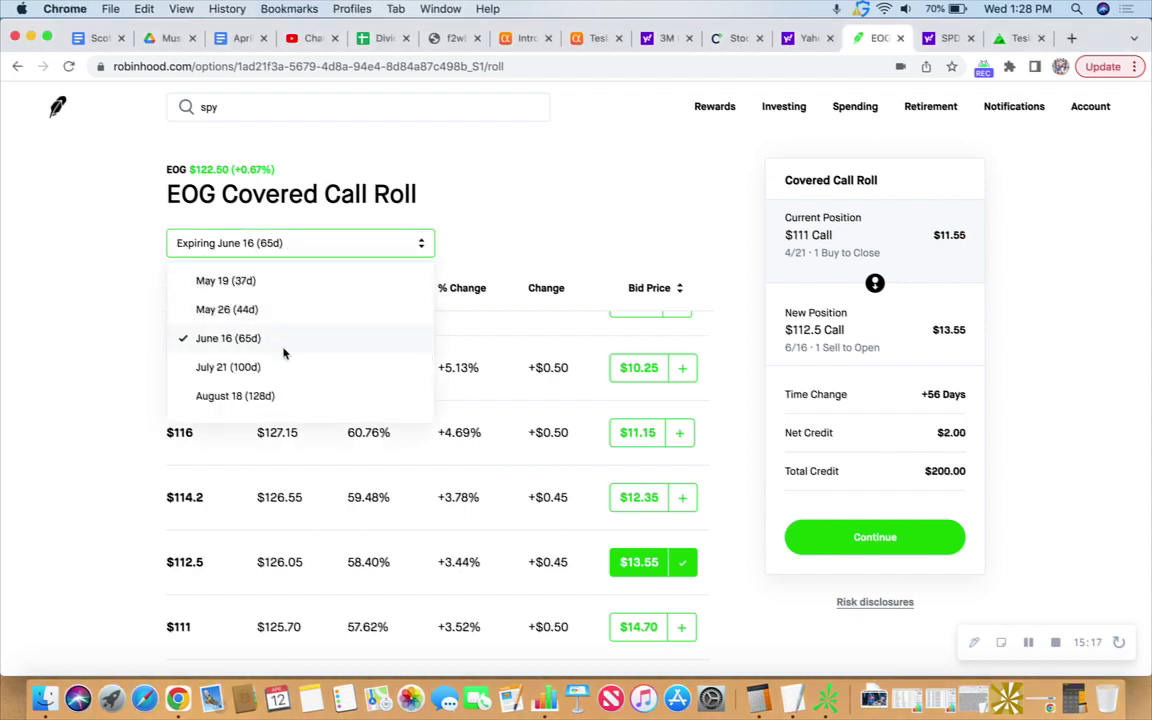
scroll(283, 353, "up", 1)
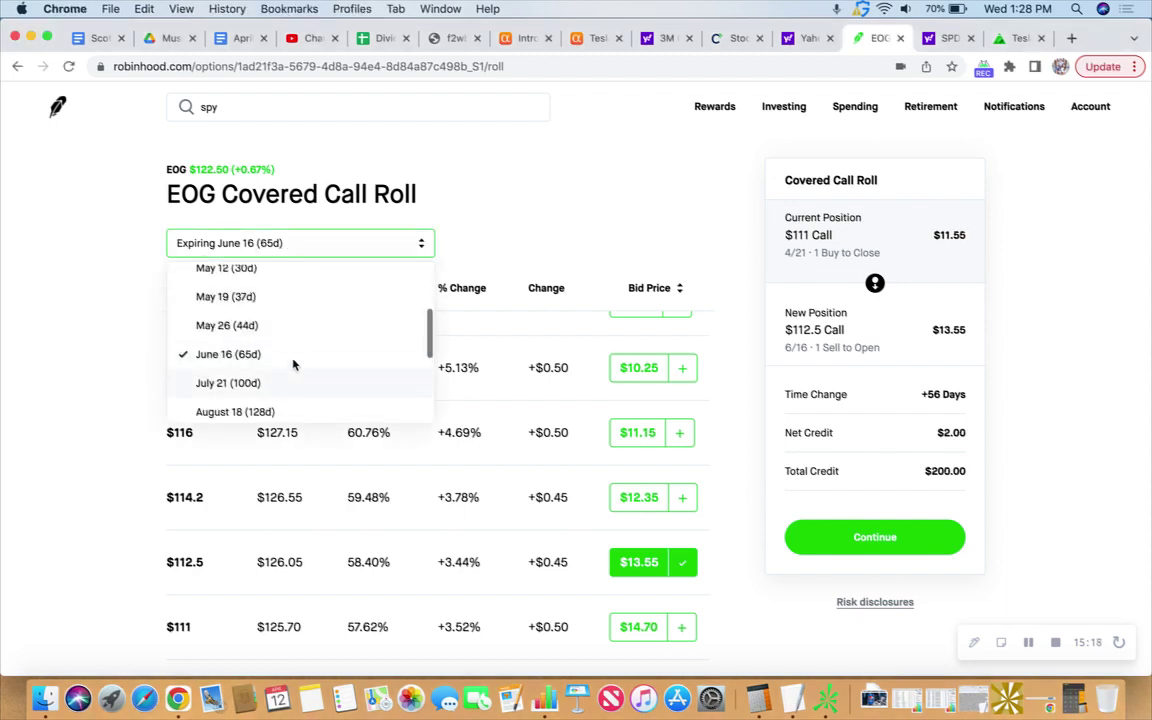
left_click(217, 330)
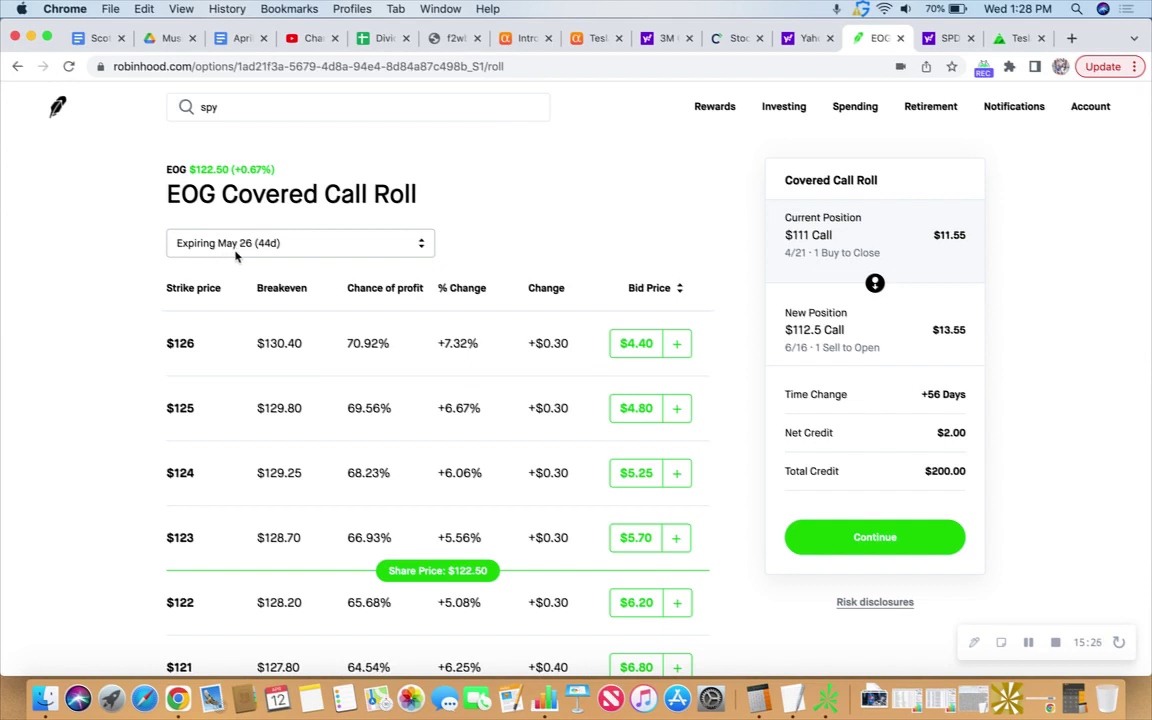
scroll(432, 399, "down", 5)
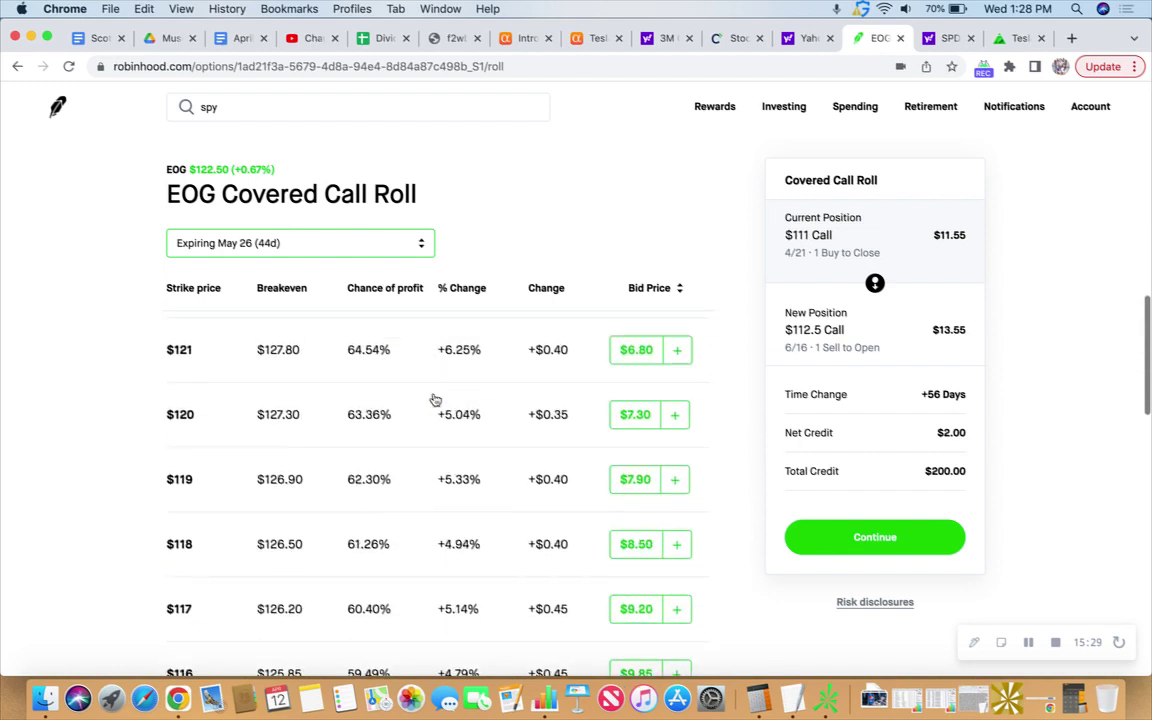
scroll(435, 399, "down", 5)
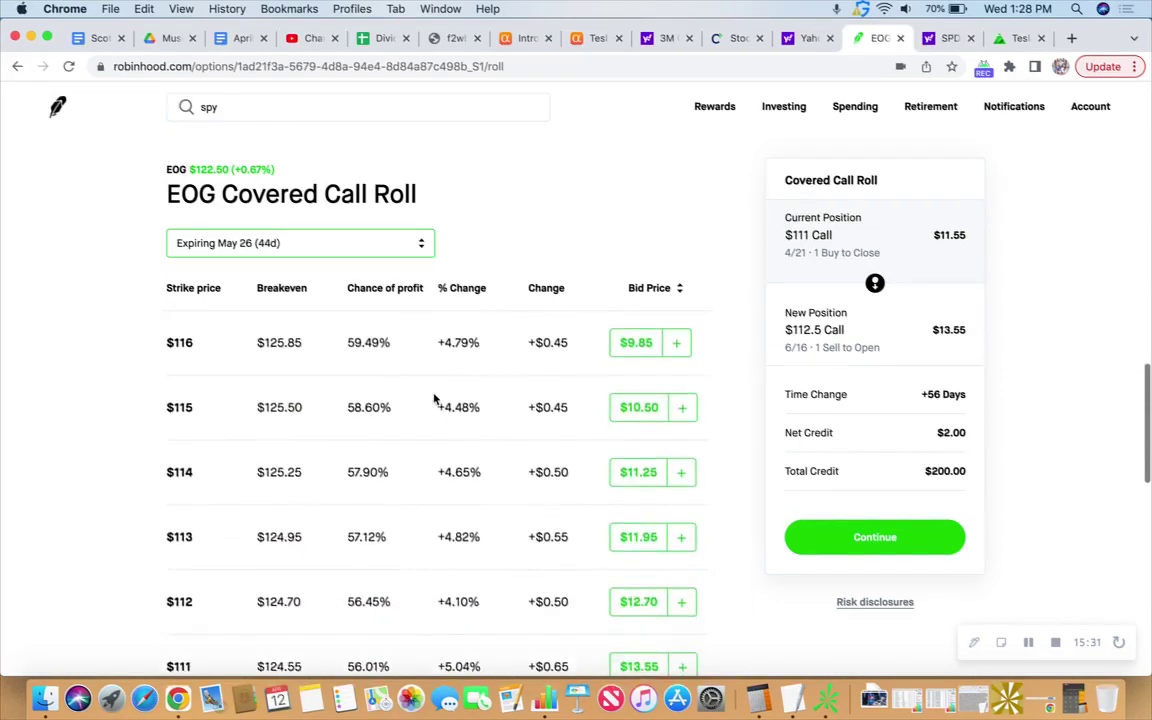
scroll(433, 399, "down", 1)
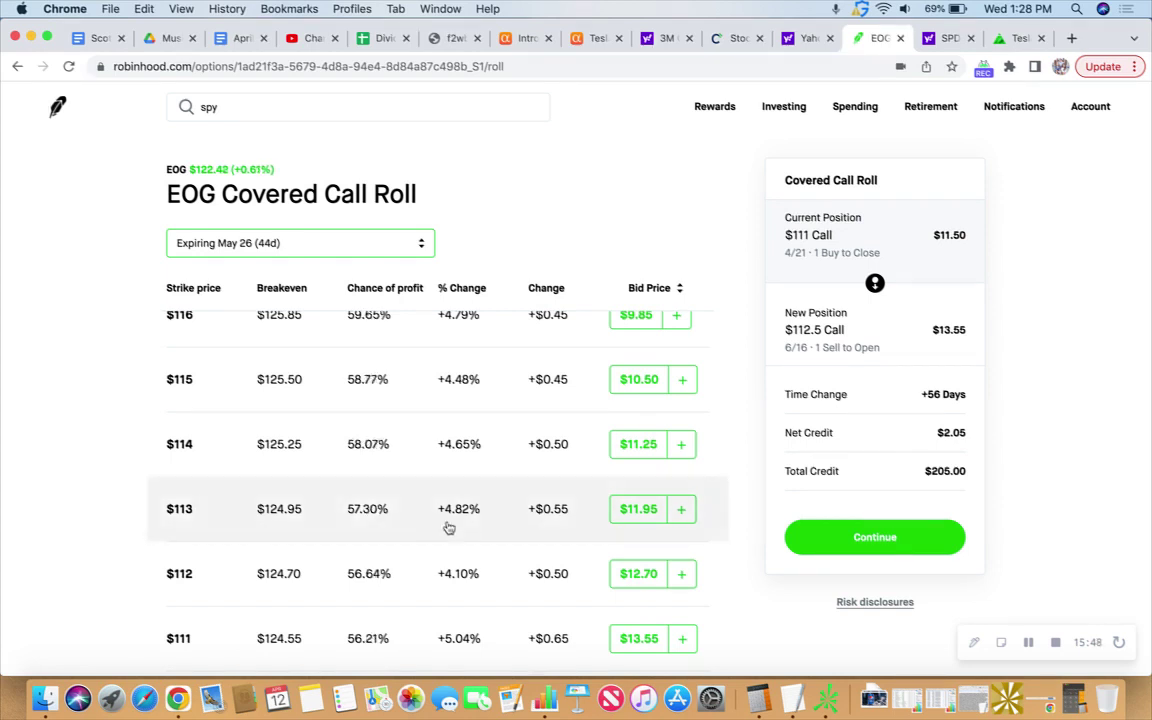
left_click(678, 517)
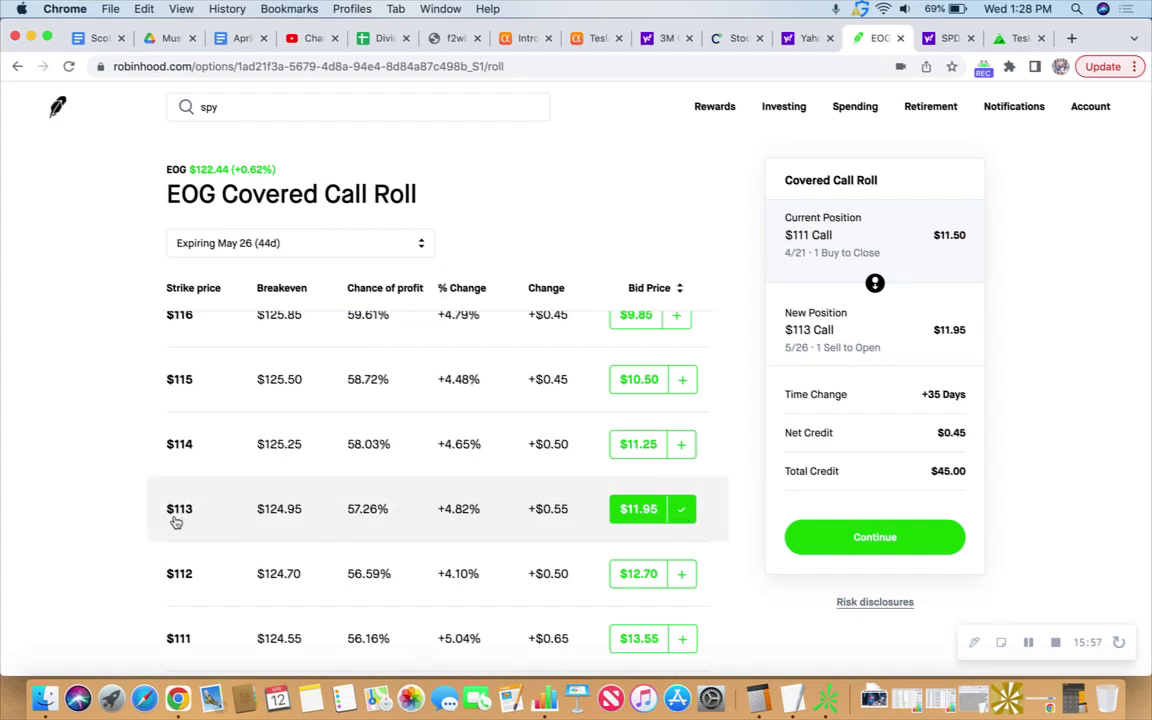
Step: Bring the Calculator back, clear it, and add 200 and the May 26 roll's total credit of 50
left_click(757, 698)
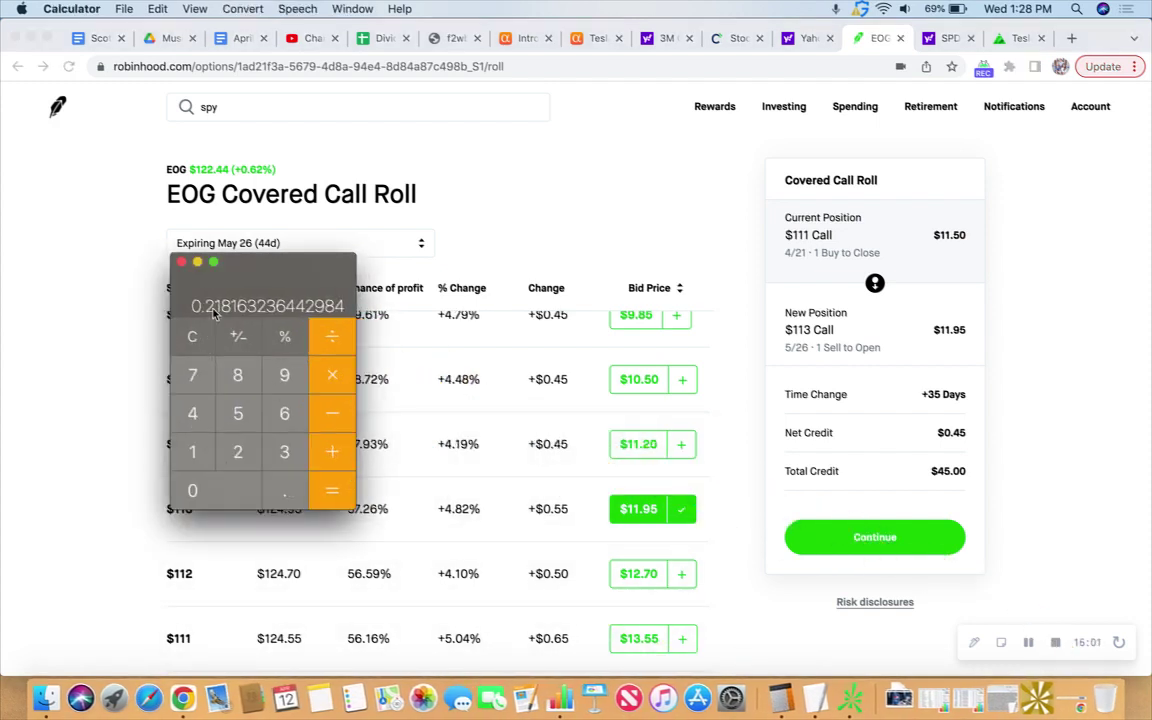
left_click_drag(254, 279, 253, 333)
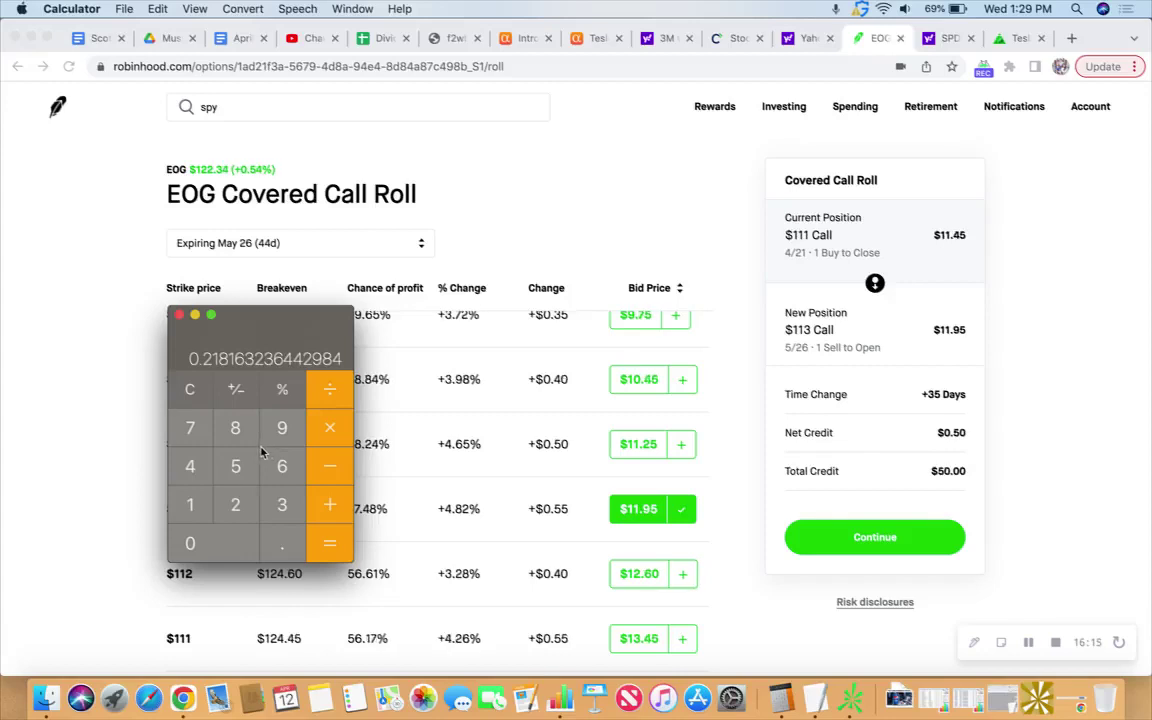
left_click(191, 392)
type("200")
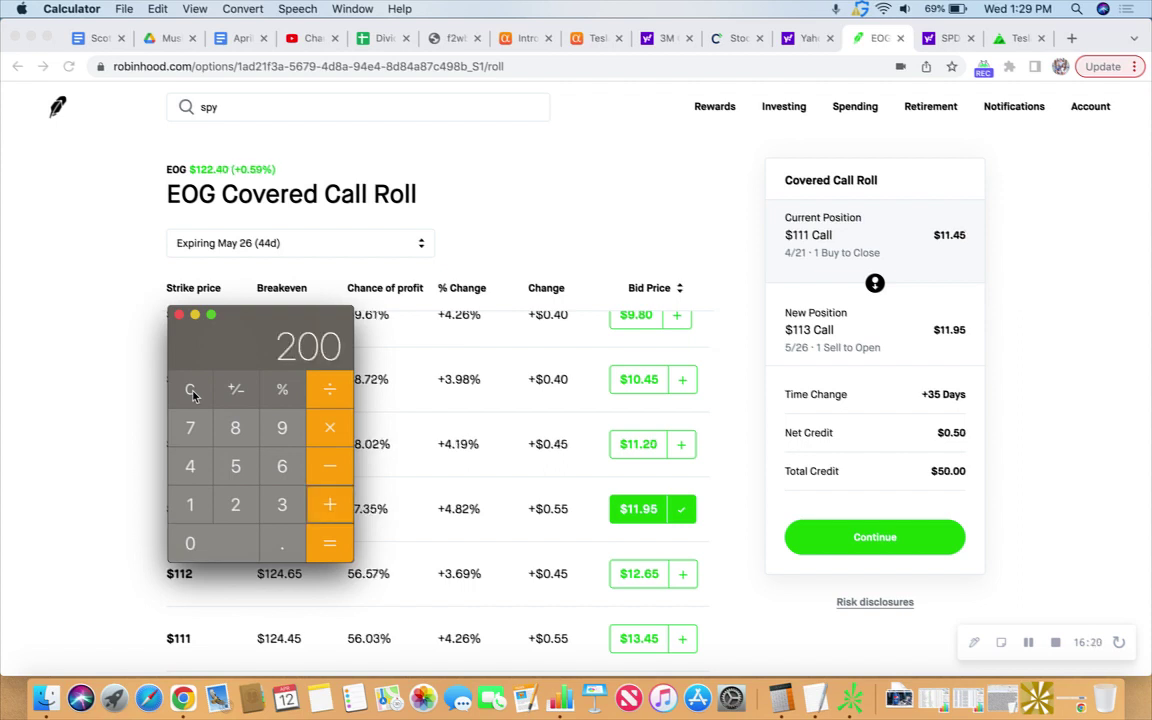
type("+50")
key("Return")
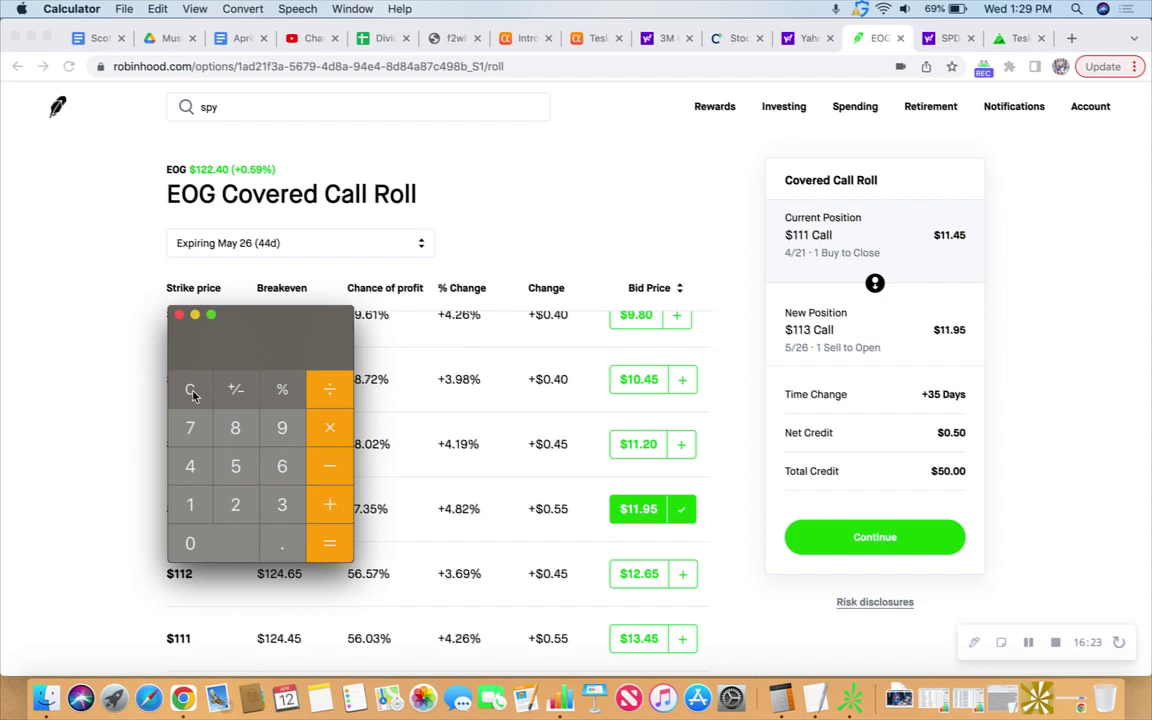
Step: Annualize the May 26 roll's summed credit by dividing it by 10606 and 35 days and multiplying by 365, and put the calculator away
left_click(333, 389)
type("106")
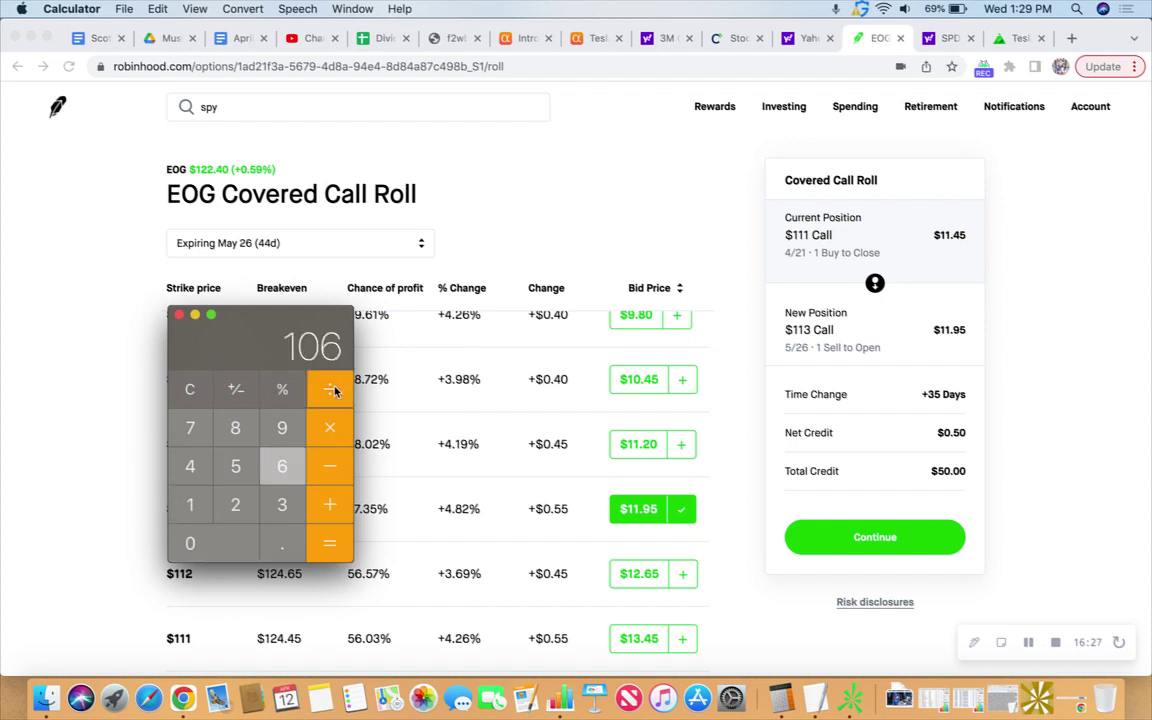
type("06")
key("Return")
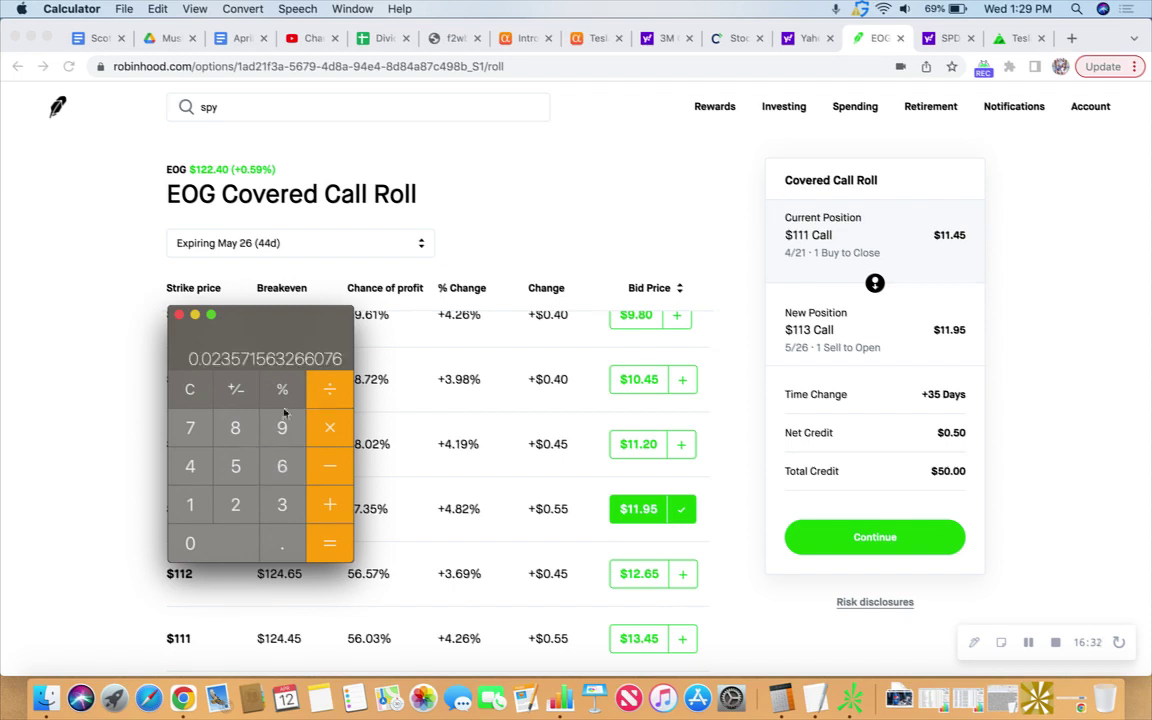
left_click(326, 400)
left_click(326, 400)
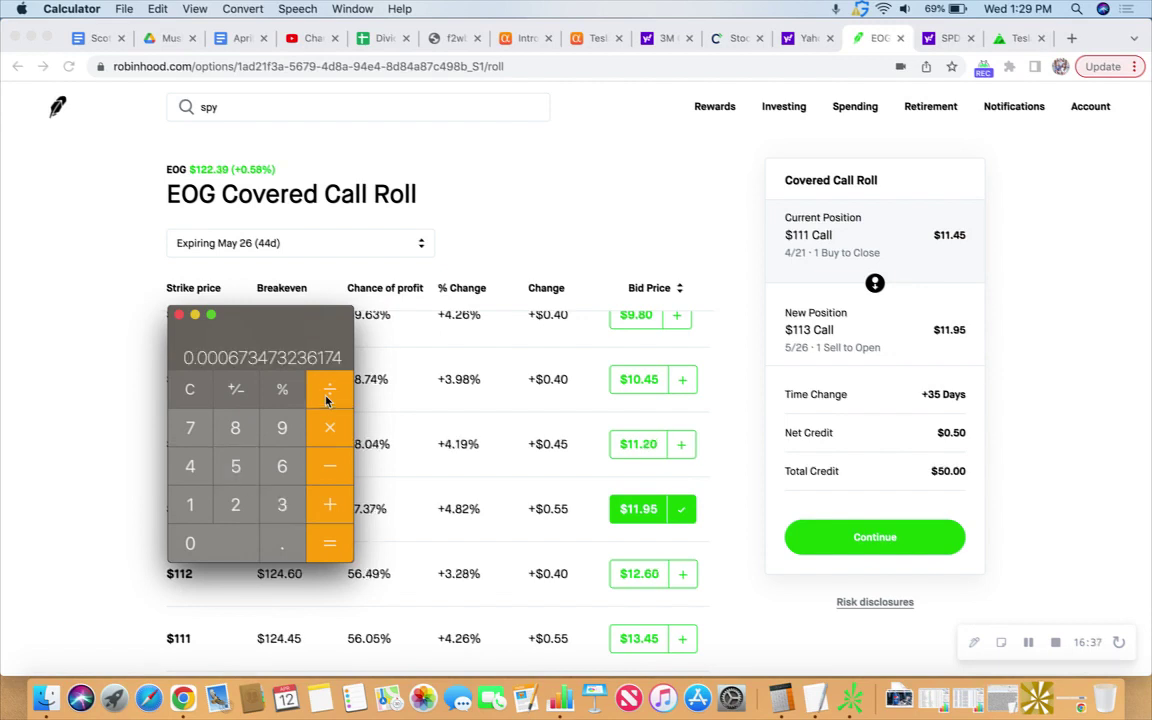
type("36")
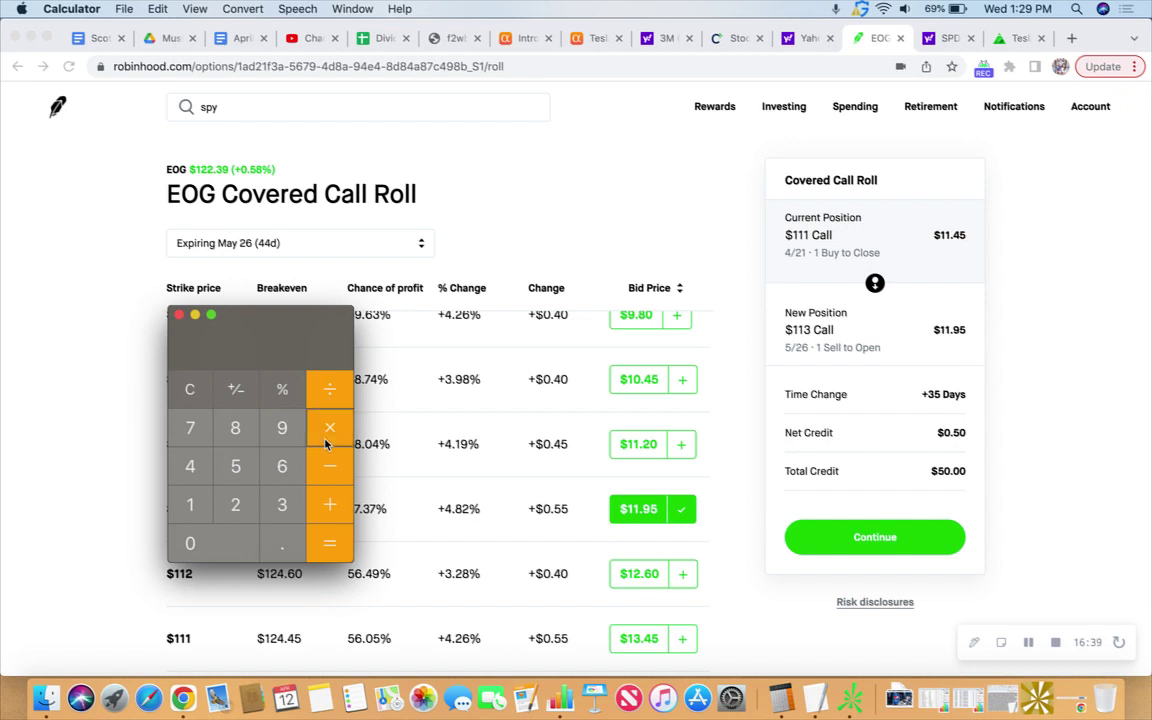
type("5")
key("Return")
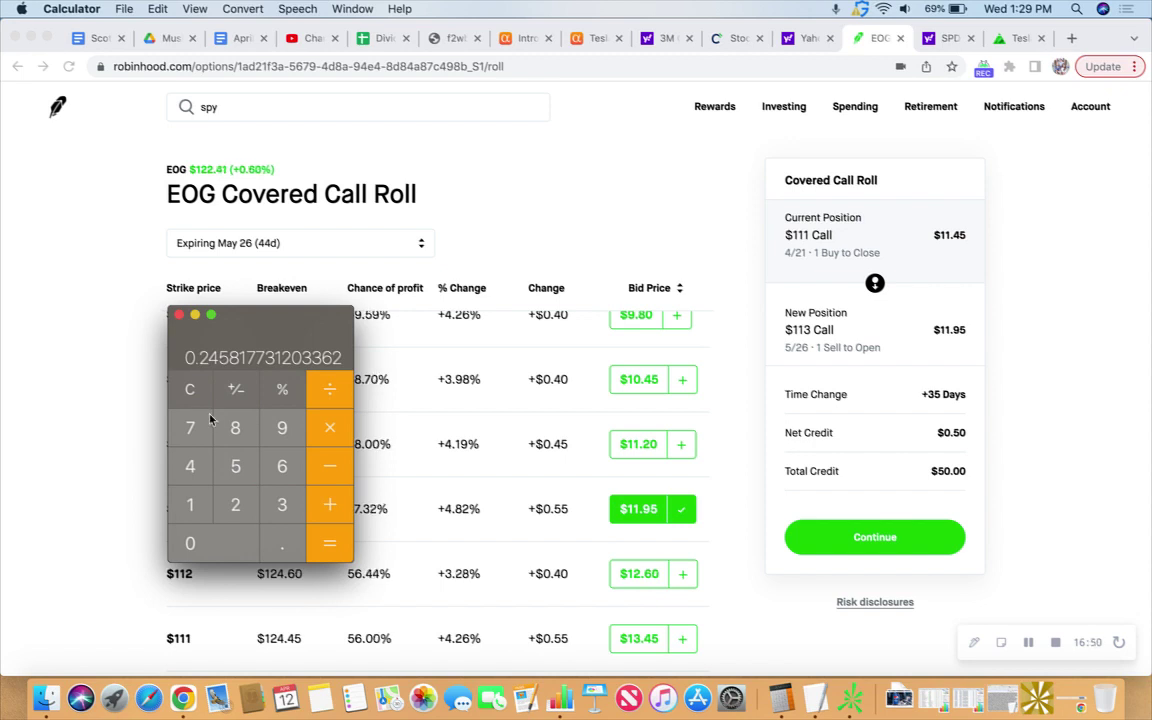
left_click(195, 316)
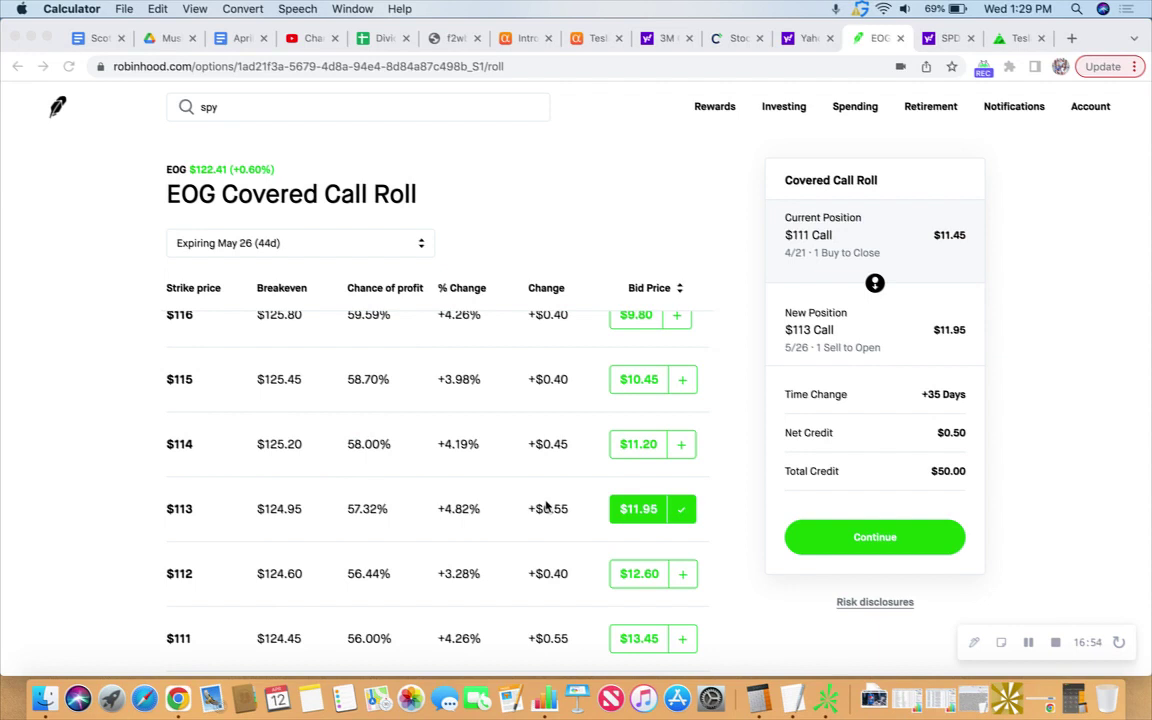
scroll(741, 472, "down", 1)
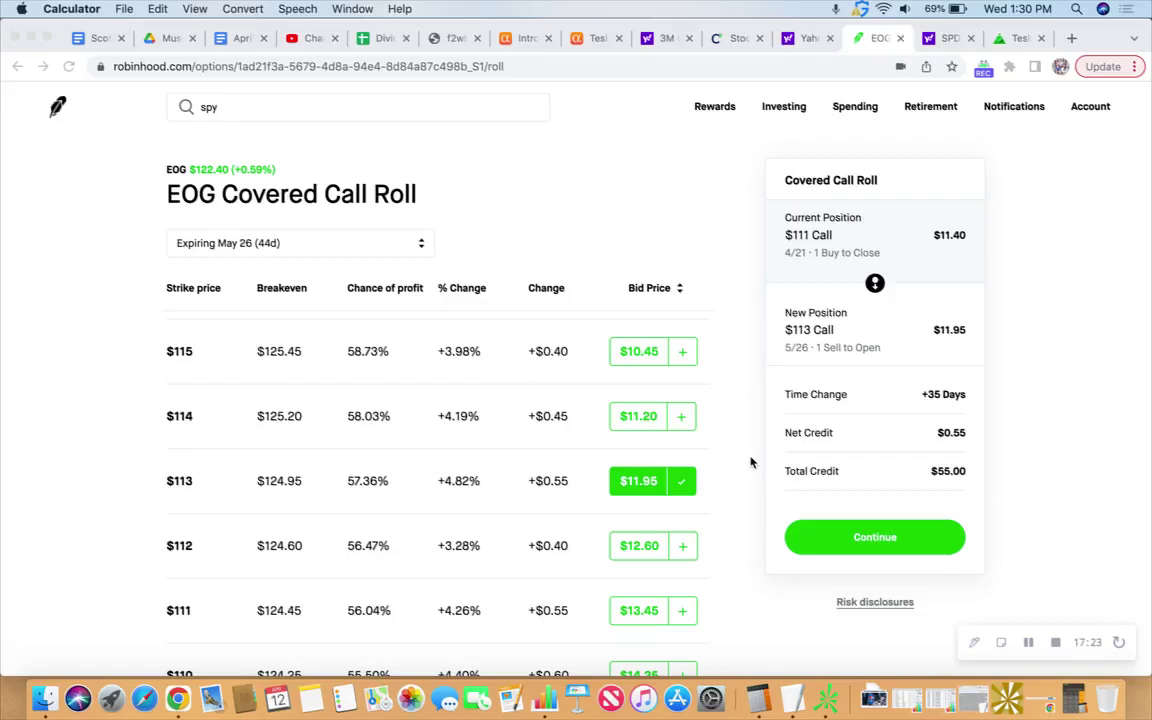
Step: Look up EOG on Seeking Alpha and open its dividend scorecard
left_click(593, 42)
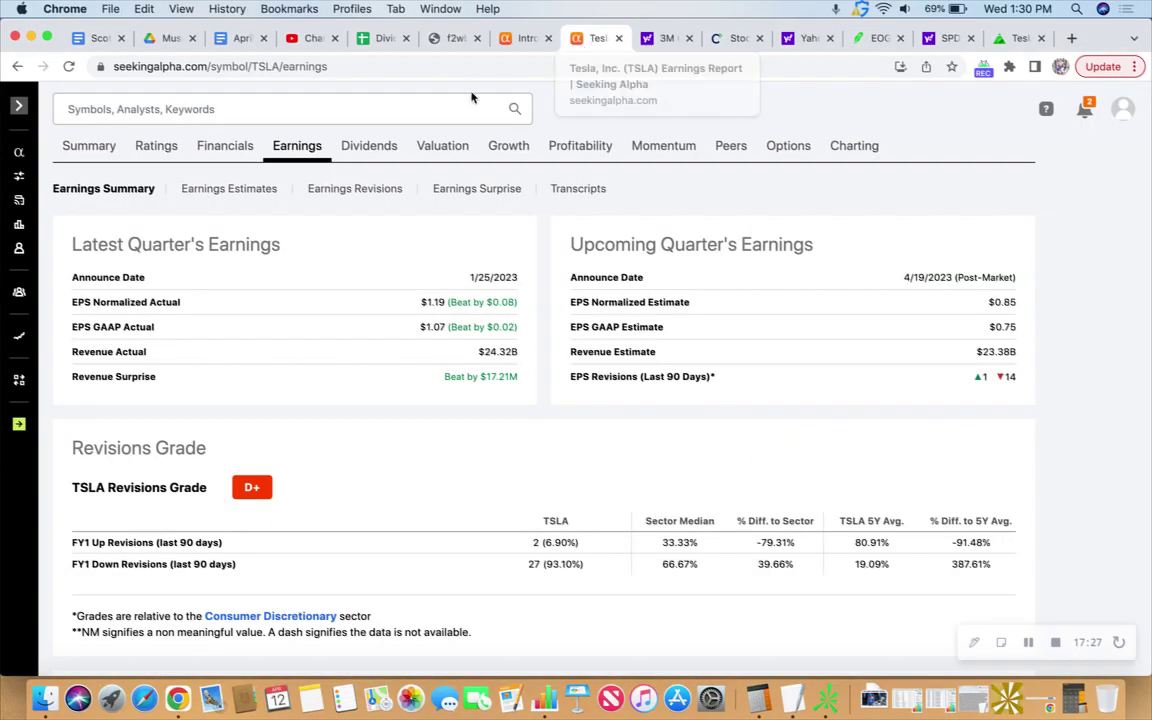
left_click(418, 108)
type("eog")
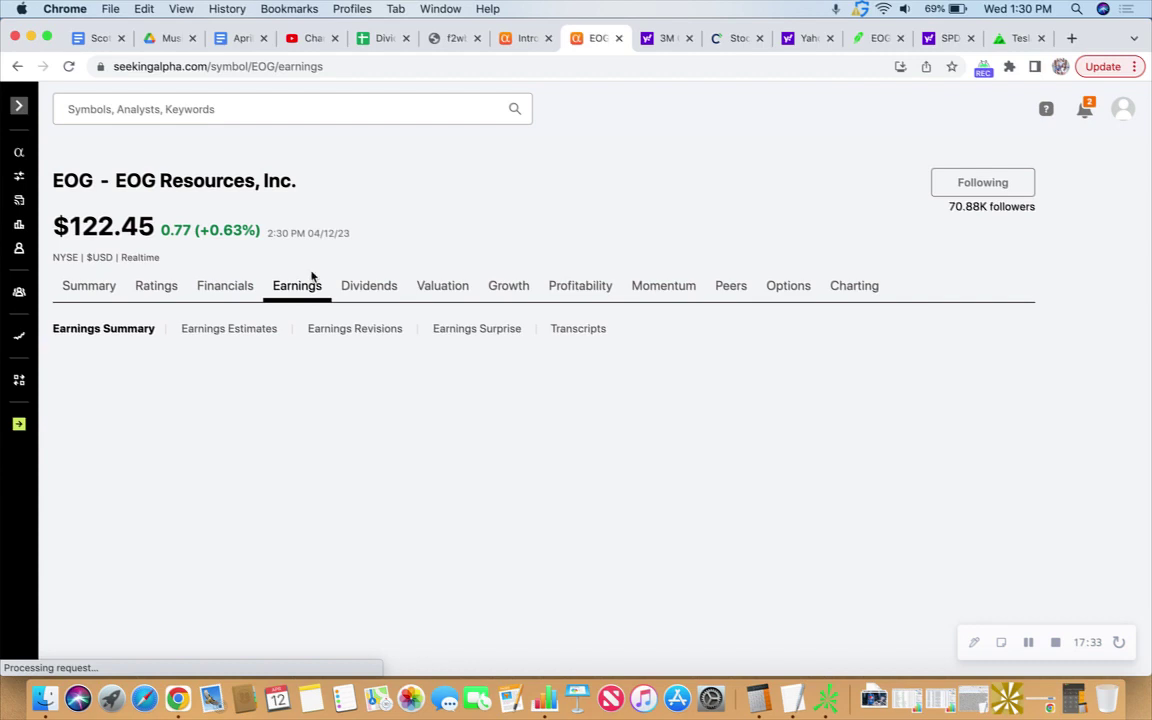
left_click(356, 290)
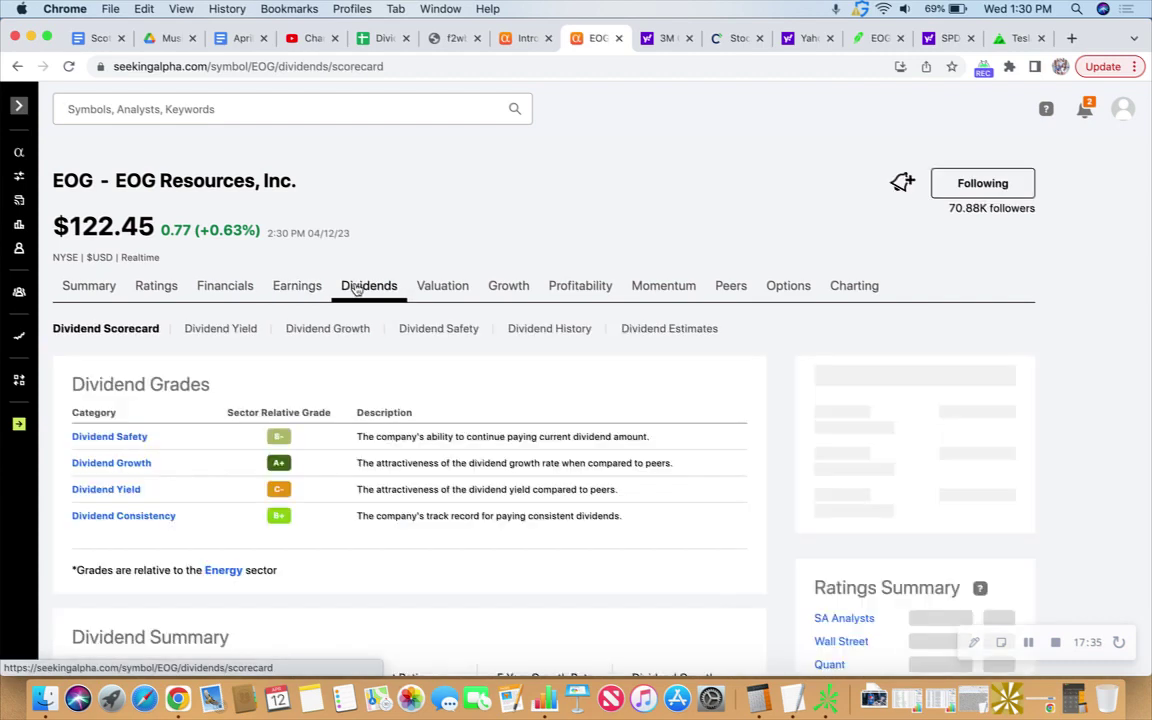
scroll(342, 398, "down", 1)
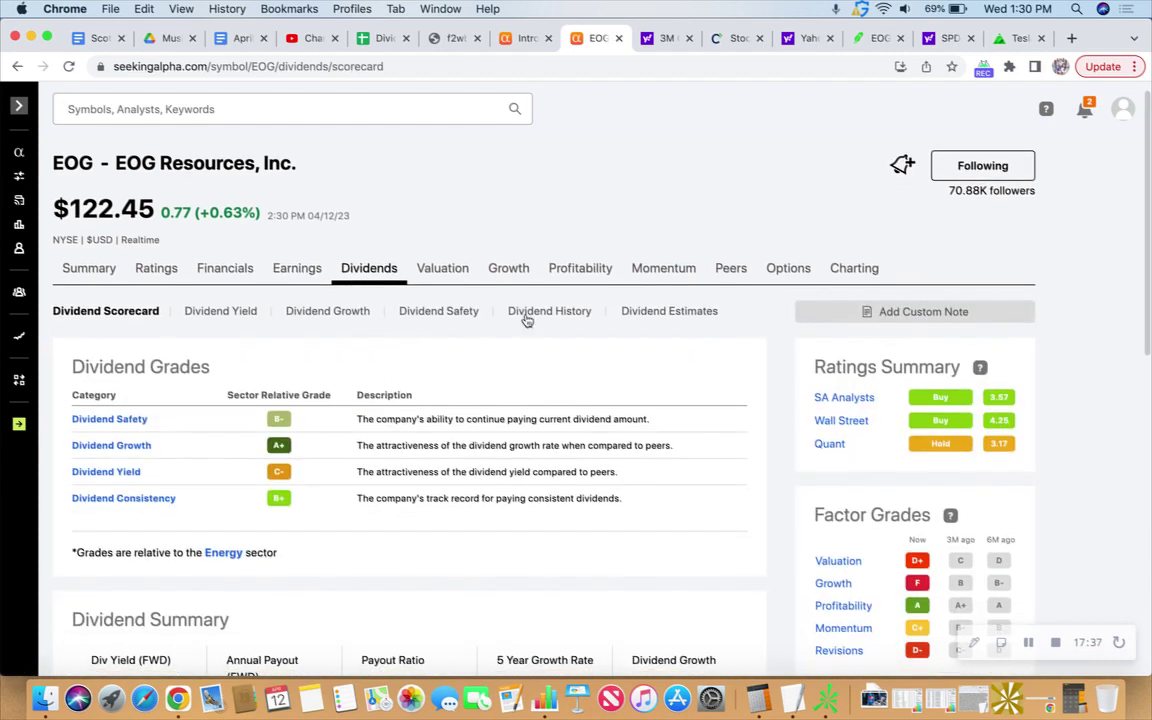
Step: Open EOG's dividend history and examine the ex-dividend dates and amounts in the payout table
left_click(552, 312)
scroll(772, 426, "down", 5)
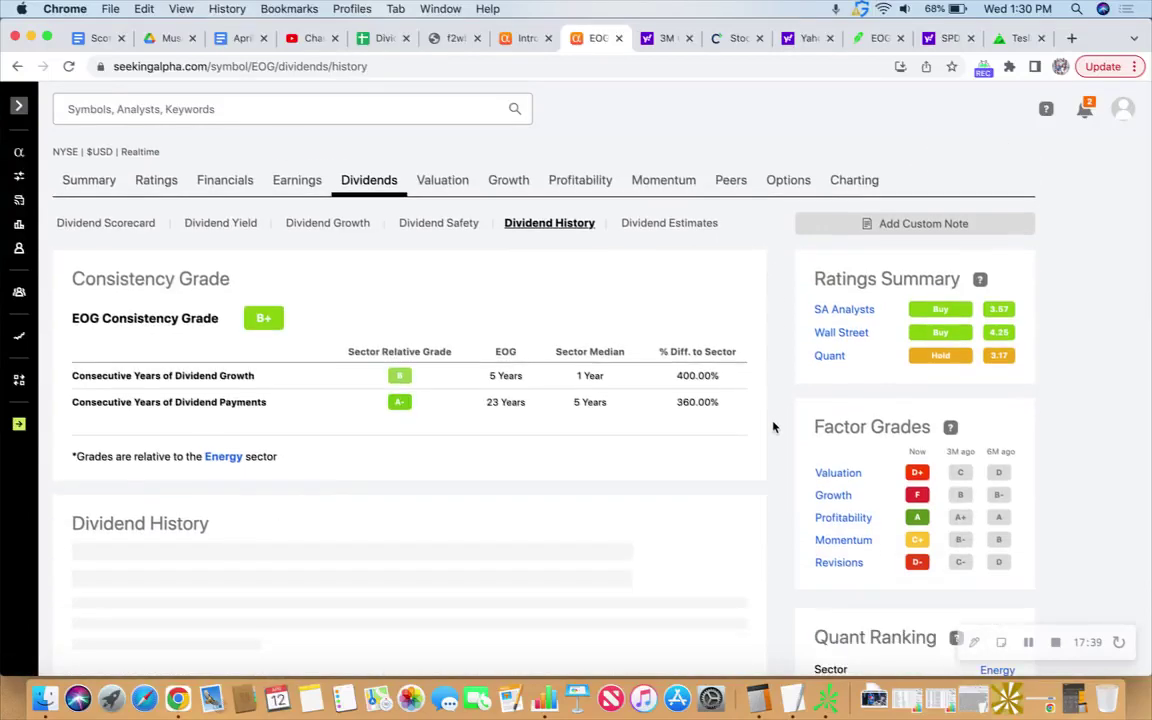
scroll(777, 432, "down", 5)
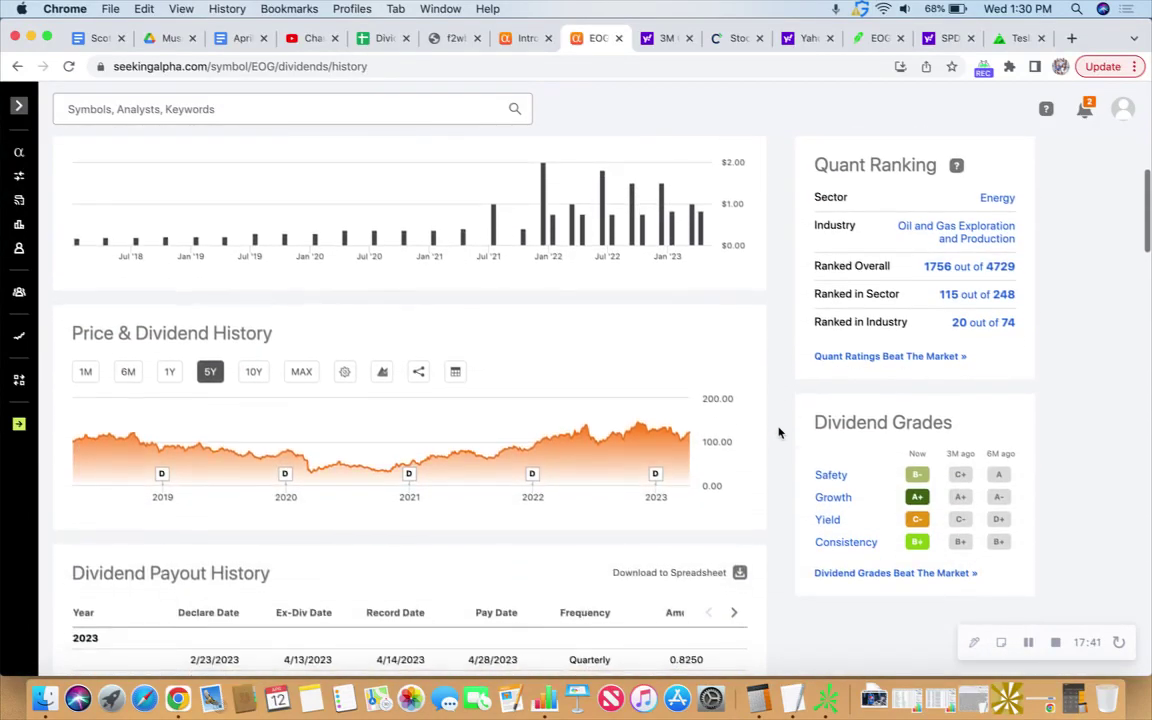
scroll(779, 432, "down", 2)
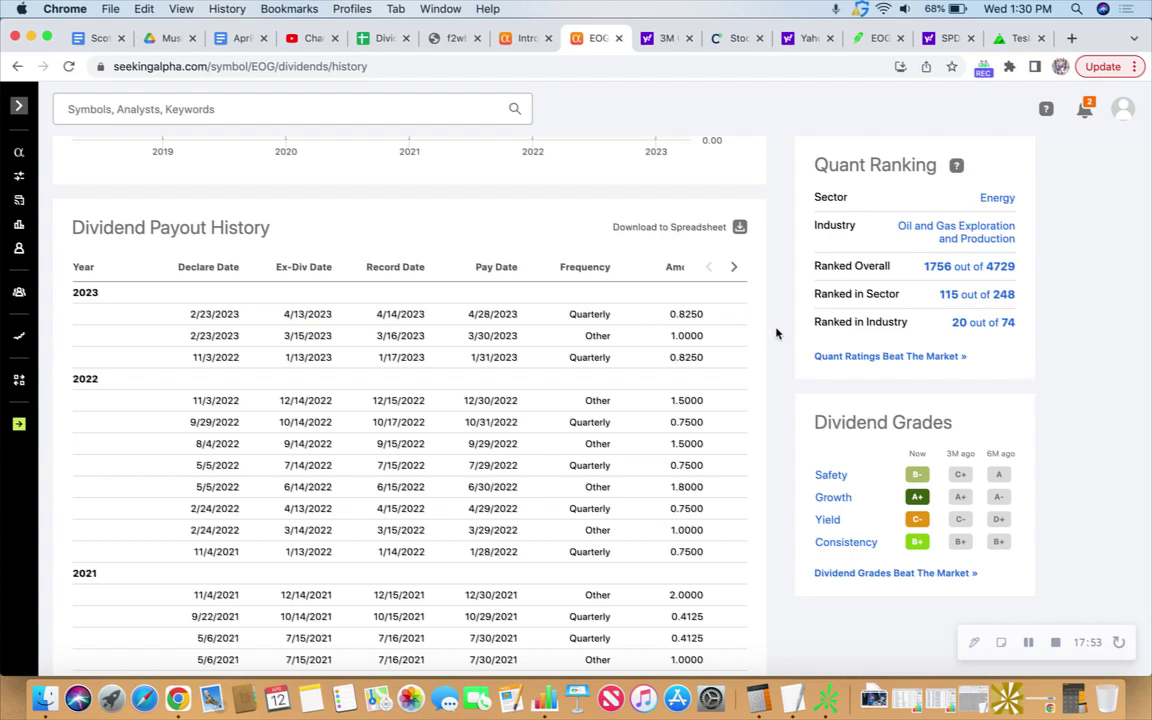
scroll(781, 330, "up", 10)
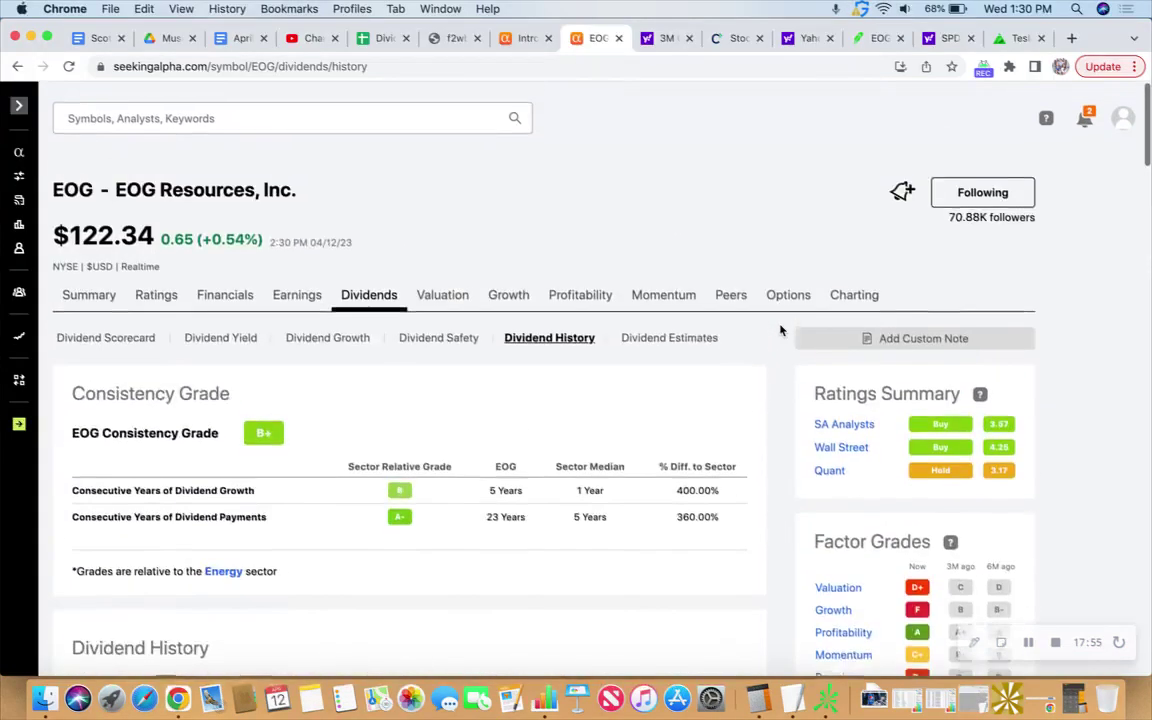
Step: Return to the Robinhood EOG roll, continue to the order form and set the limit price to $0.50
left_click(872, 40)
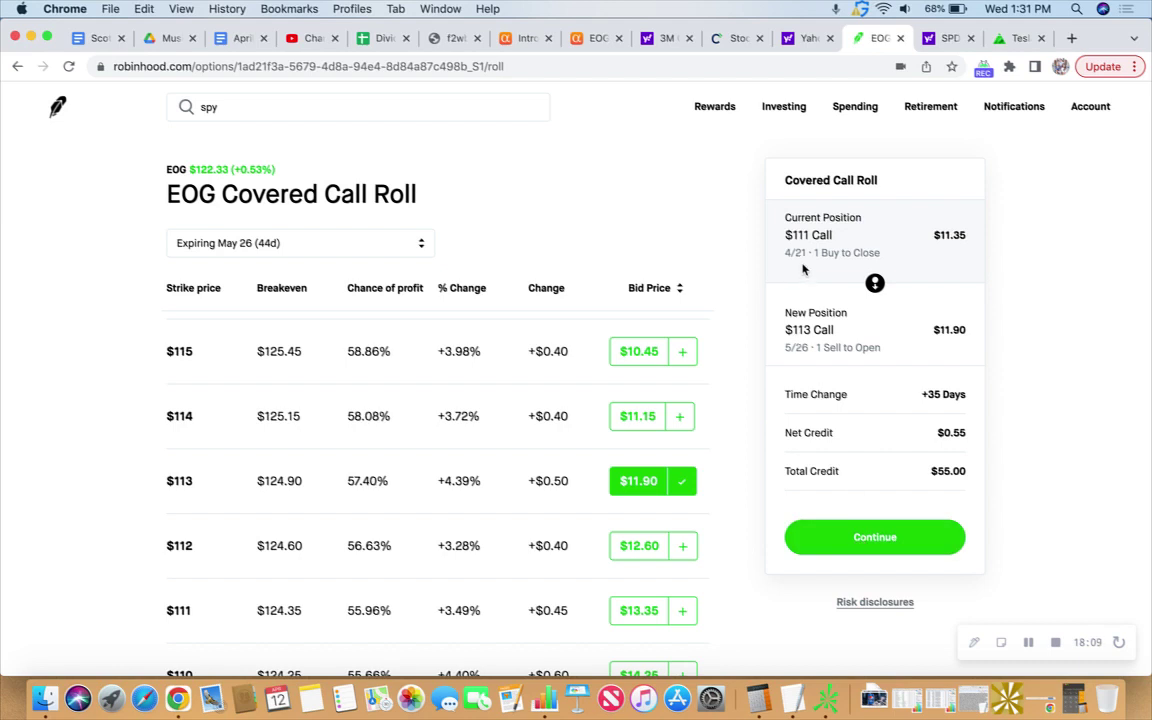
left_click(860, 540)
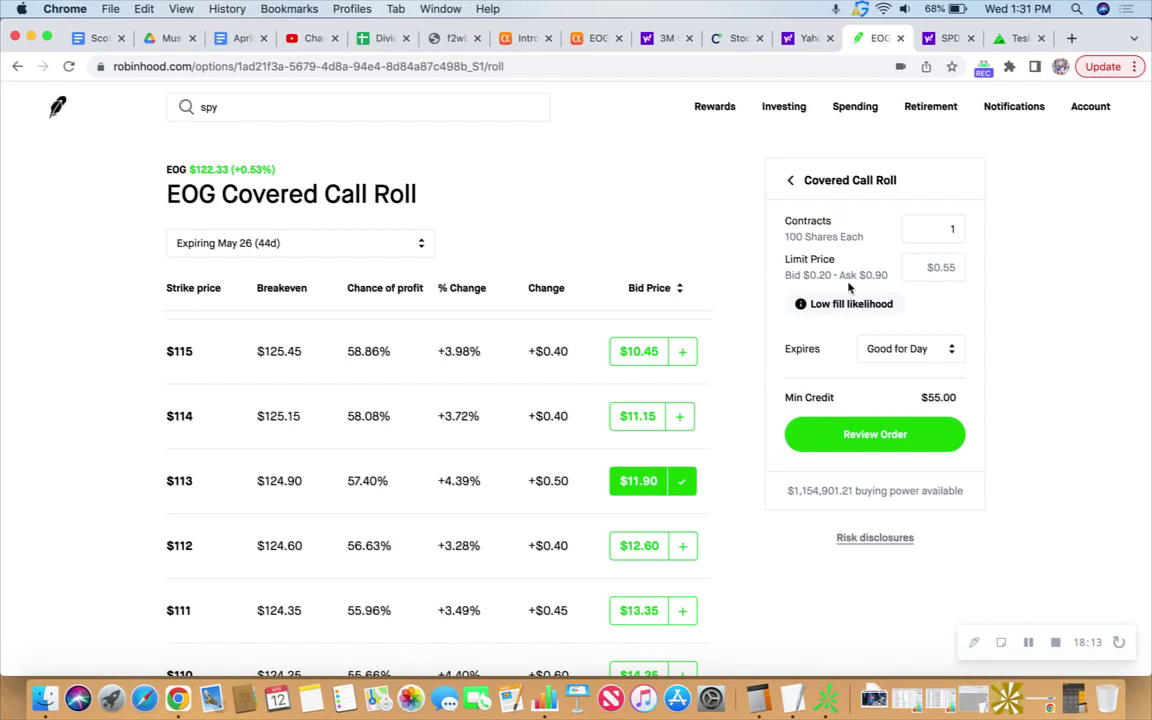
left_click(935, 268)
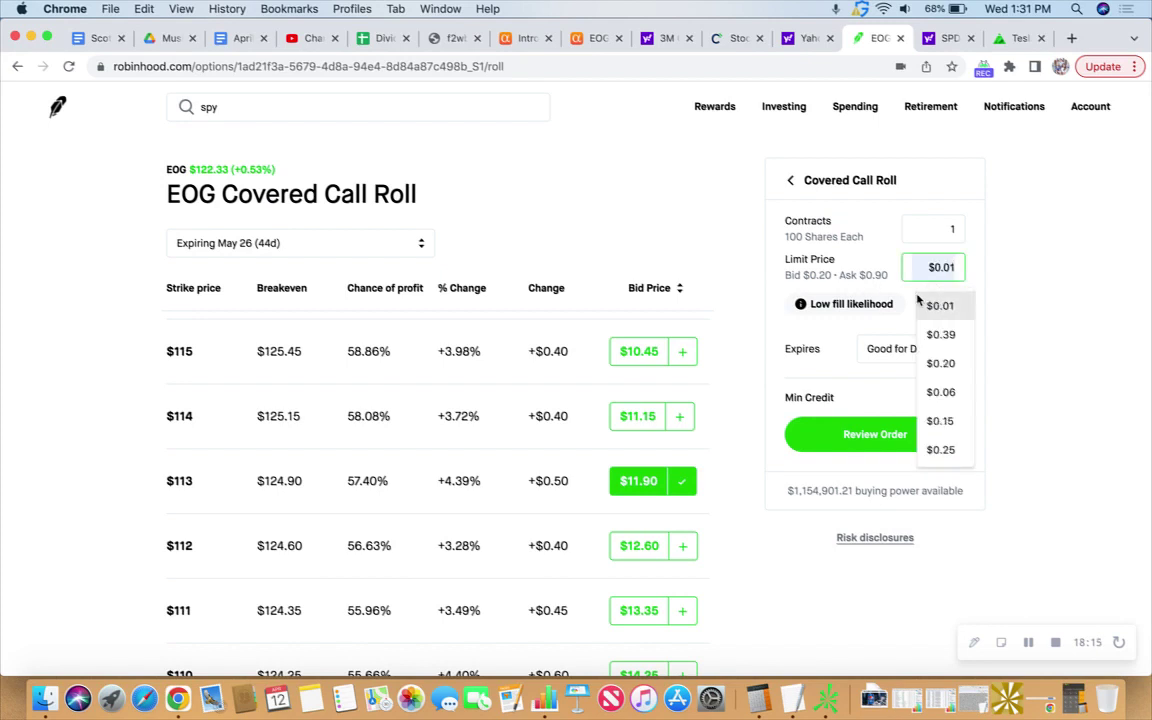
type("0.50")
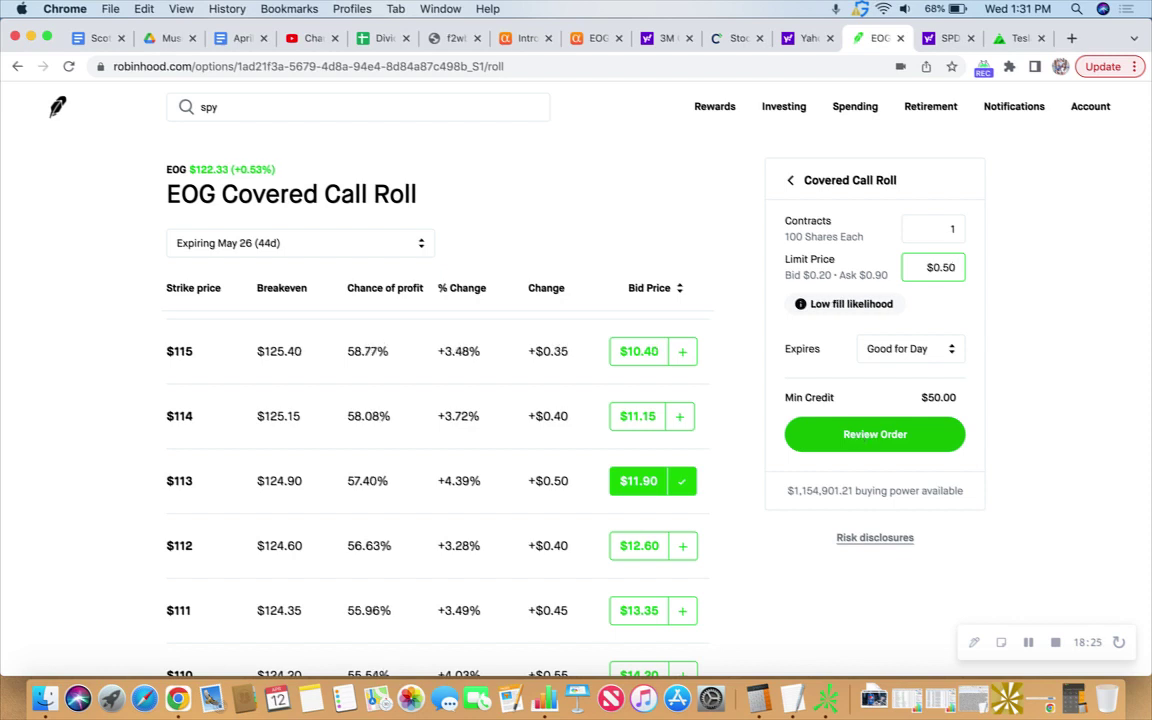
Step: Set the roll's limit price to $0.45, then review and submit the order
key("BackSpace")
key("BackSpace")
type("45")
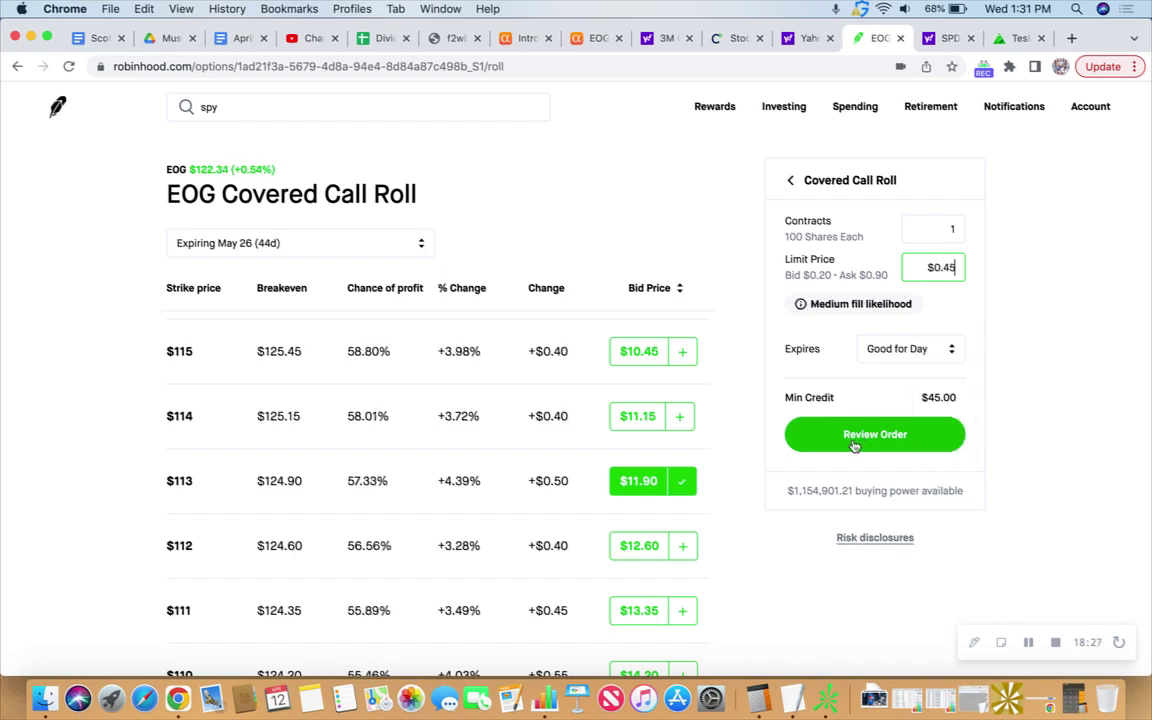
left_click(850, 433)
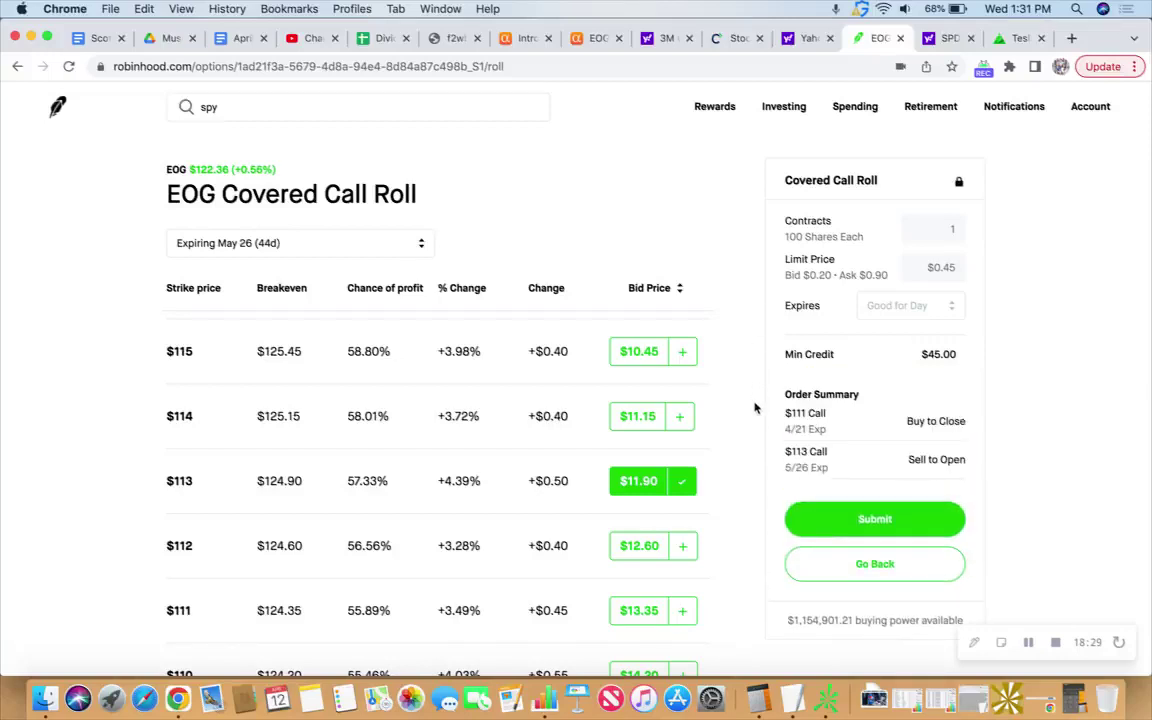
left_click(875, 520)
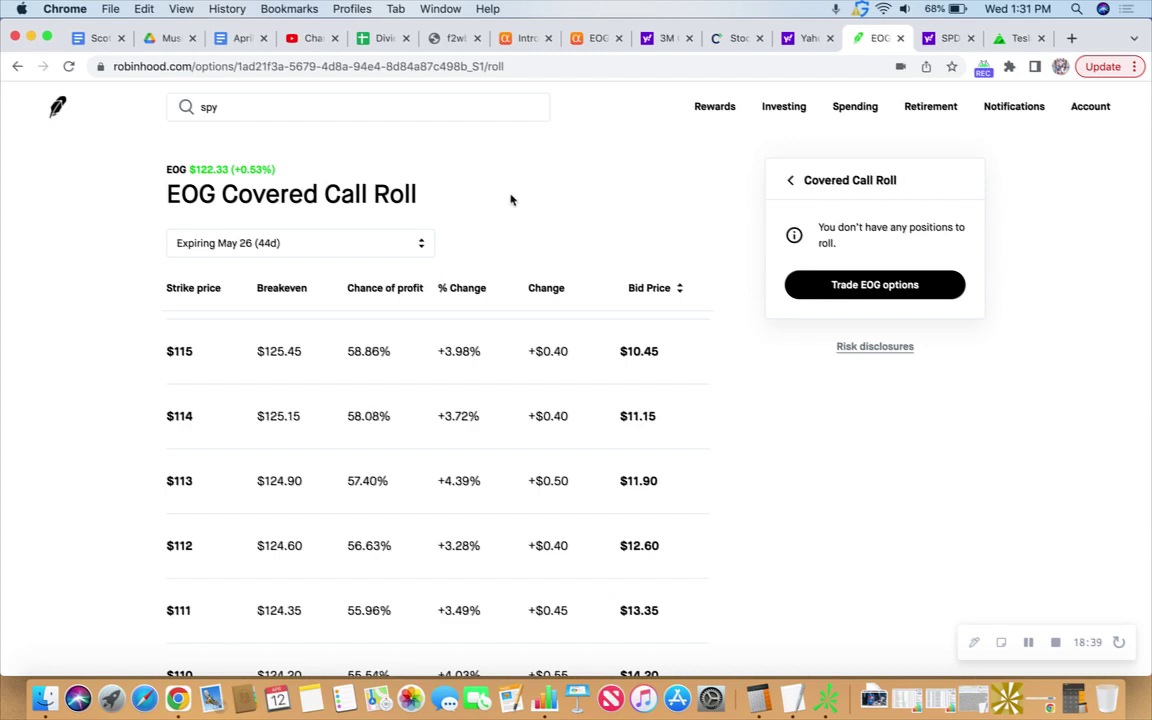
Step: Bring the Calculator back, clear it, and divide the combined credit of 245 by 10606
left_click(752, 704)
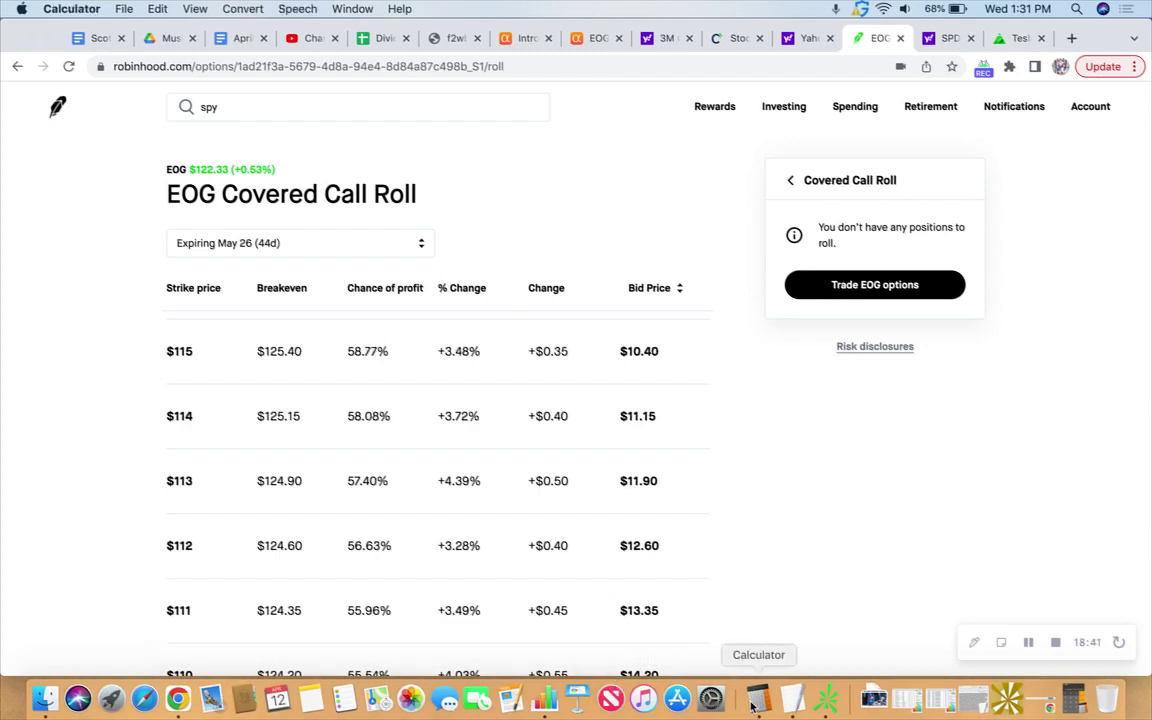
left_click(192, 388)
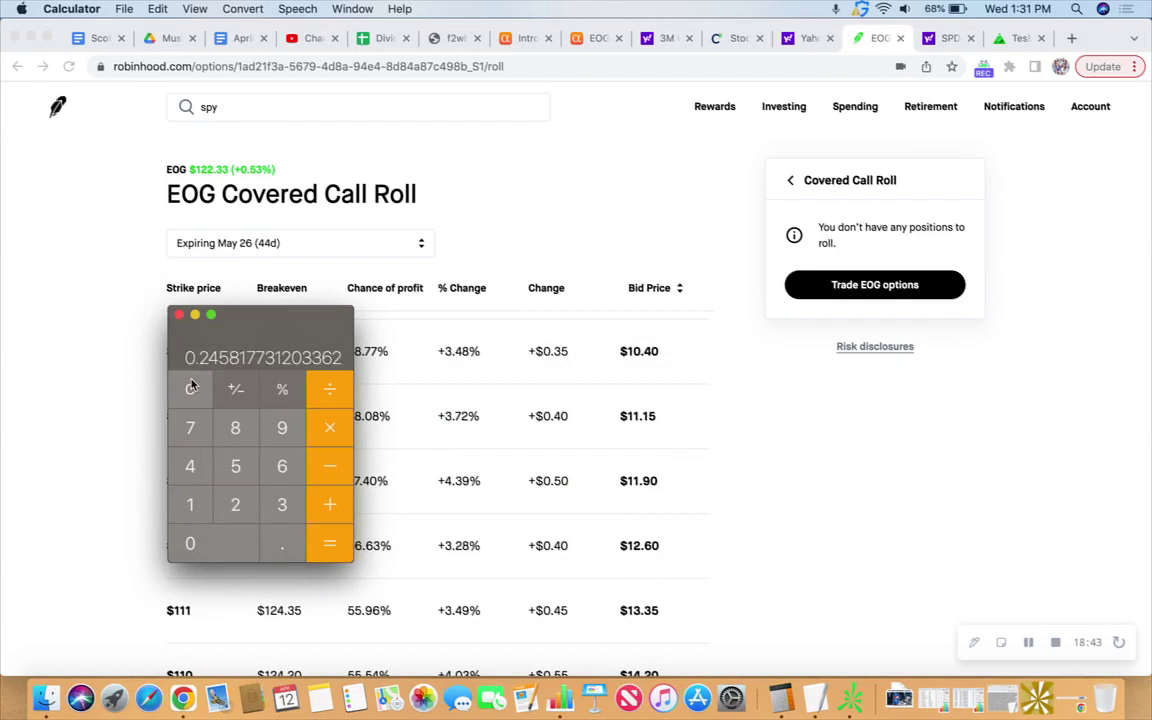
type("24")
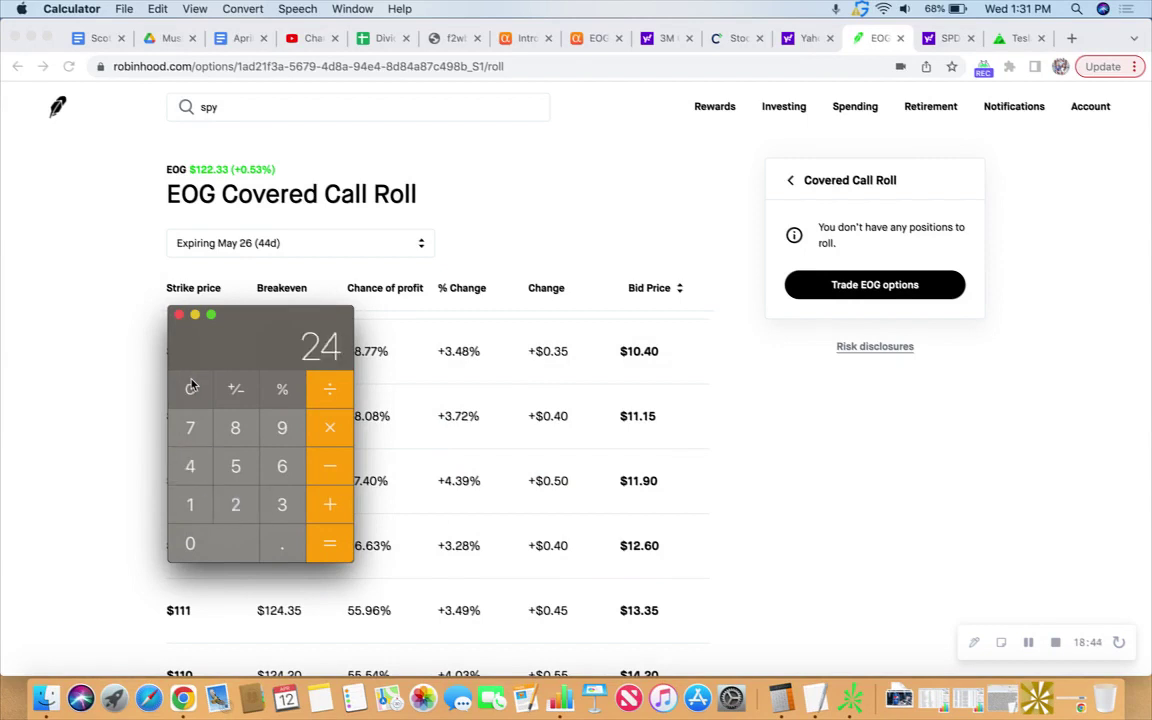
type("5")
left_click(192, 388)
type("10")
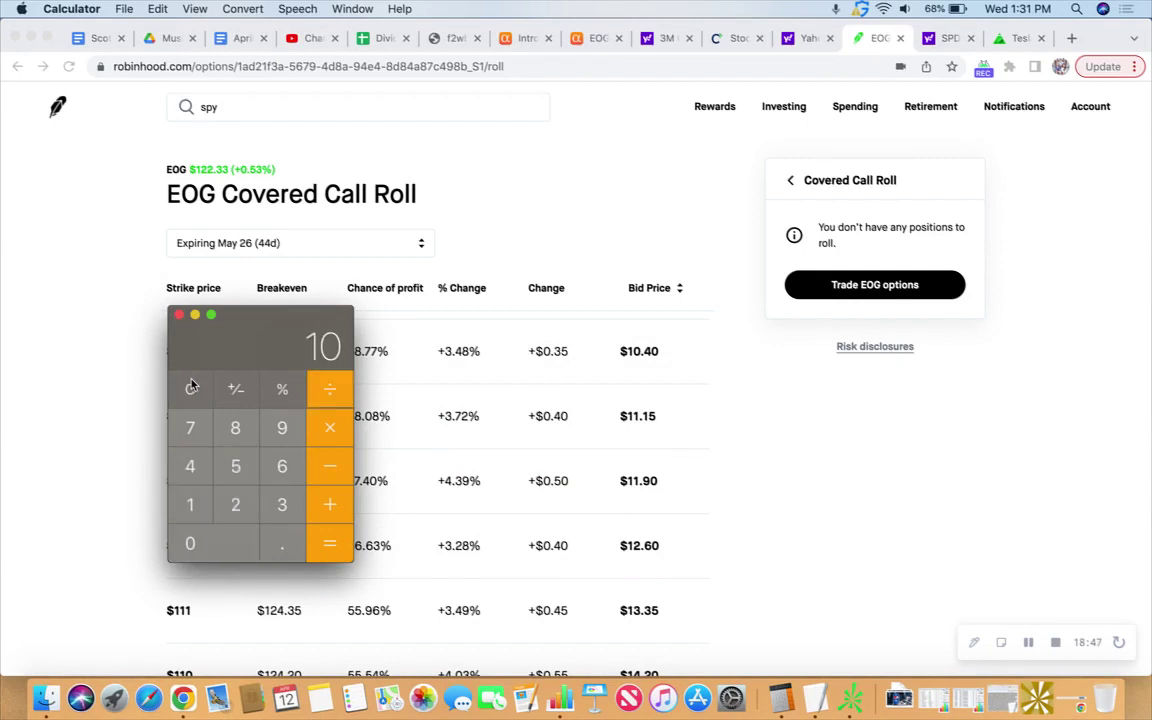
type("606")
left_click(192, 388)
key("Return")
Step: Divide the quotient by 35 days and multiply it by 365 for the annualized return
left_click(192, 388)
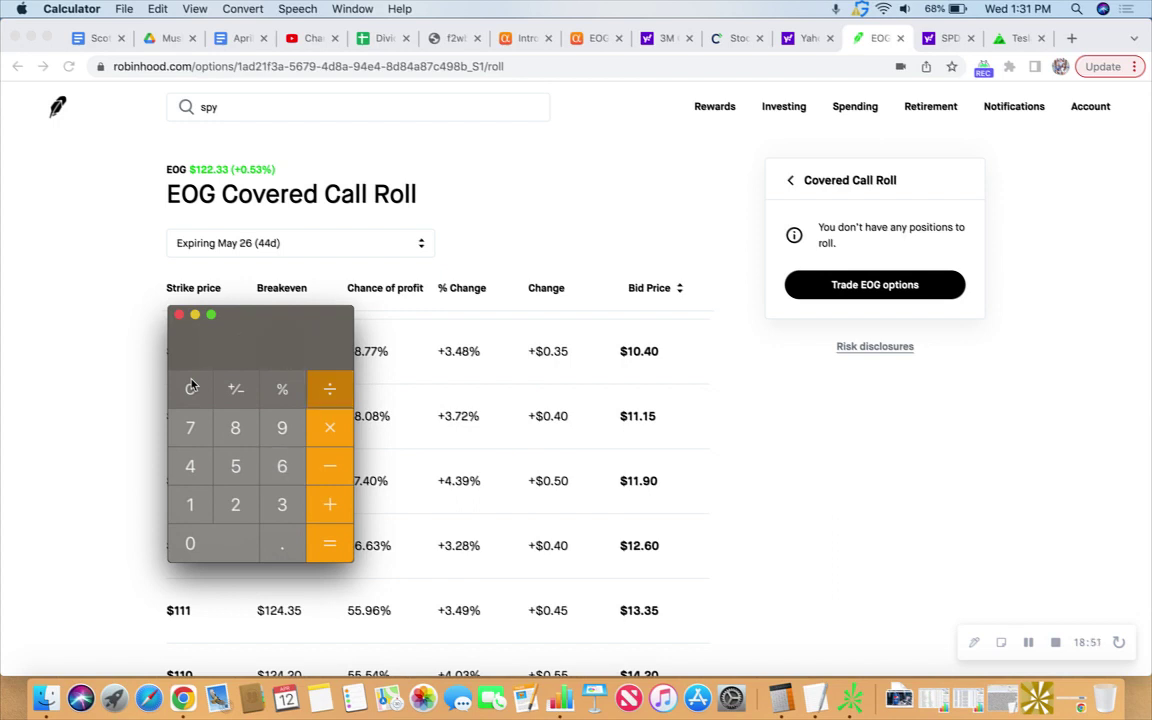
key("3")
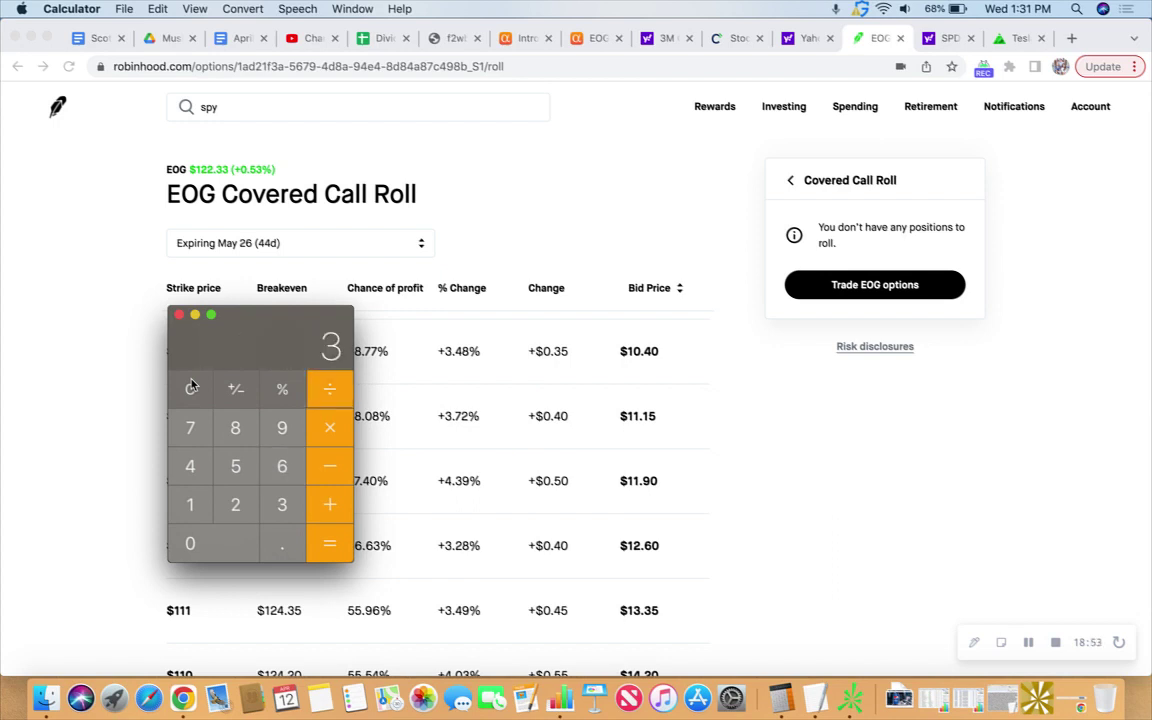
key("6")
key("5")
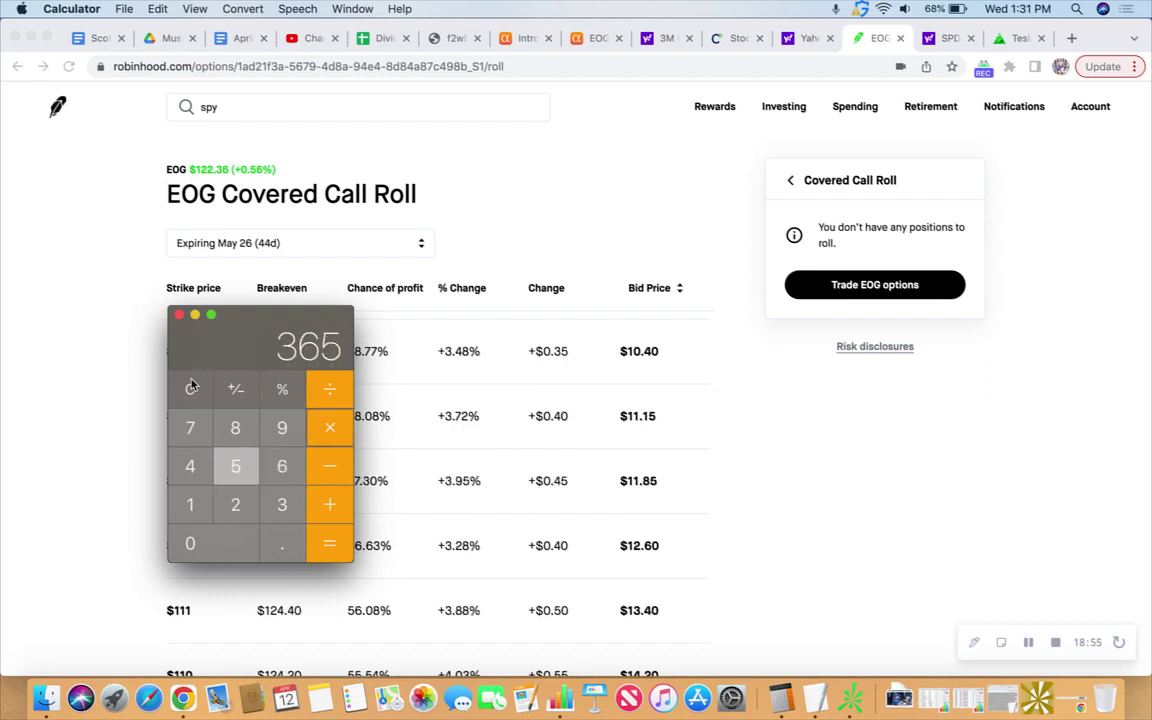
key("Return")
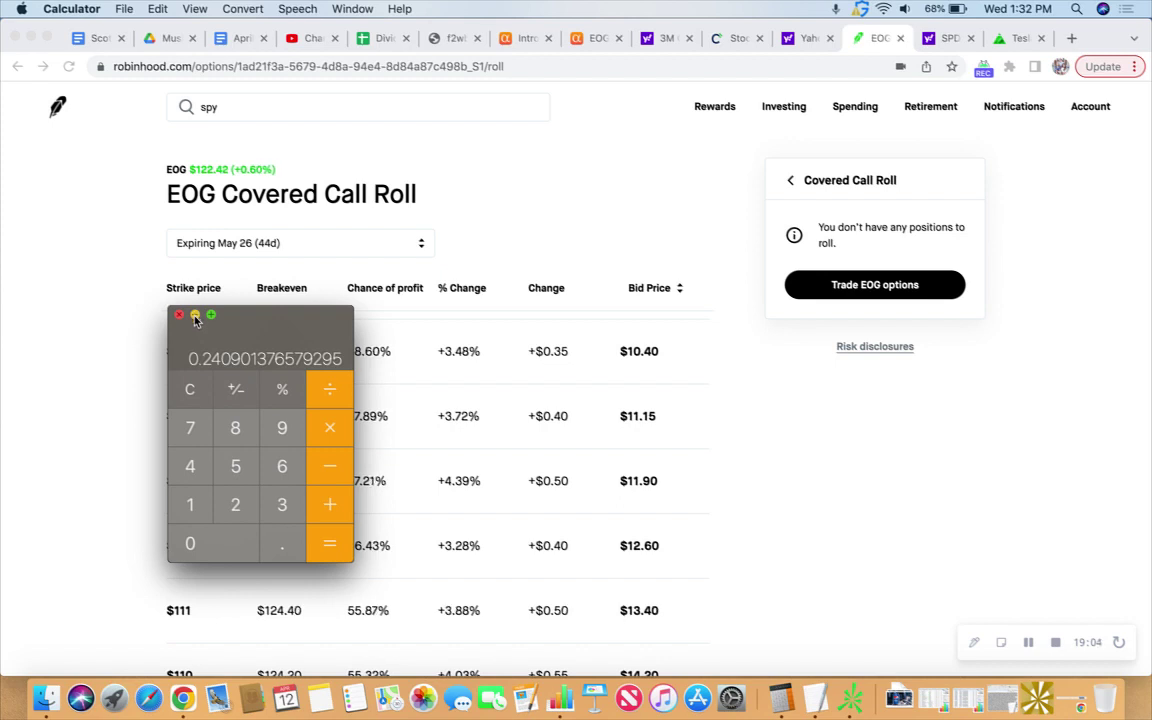
Step: Put the calculator away and go back to the Robinhood home page with the portfolio overview
left_click(195, 315)
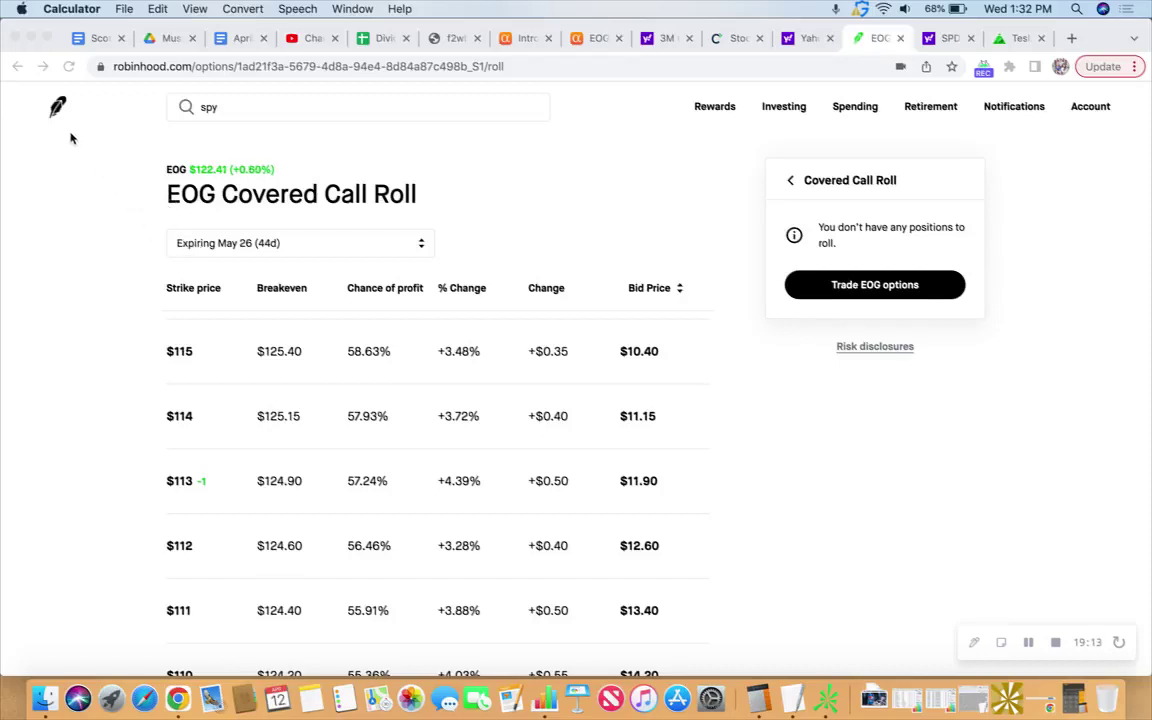
left_click(78, 164)
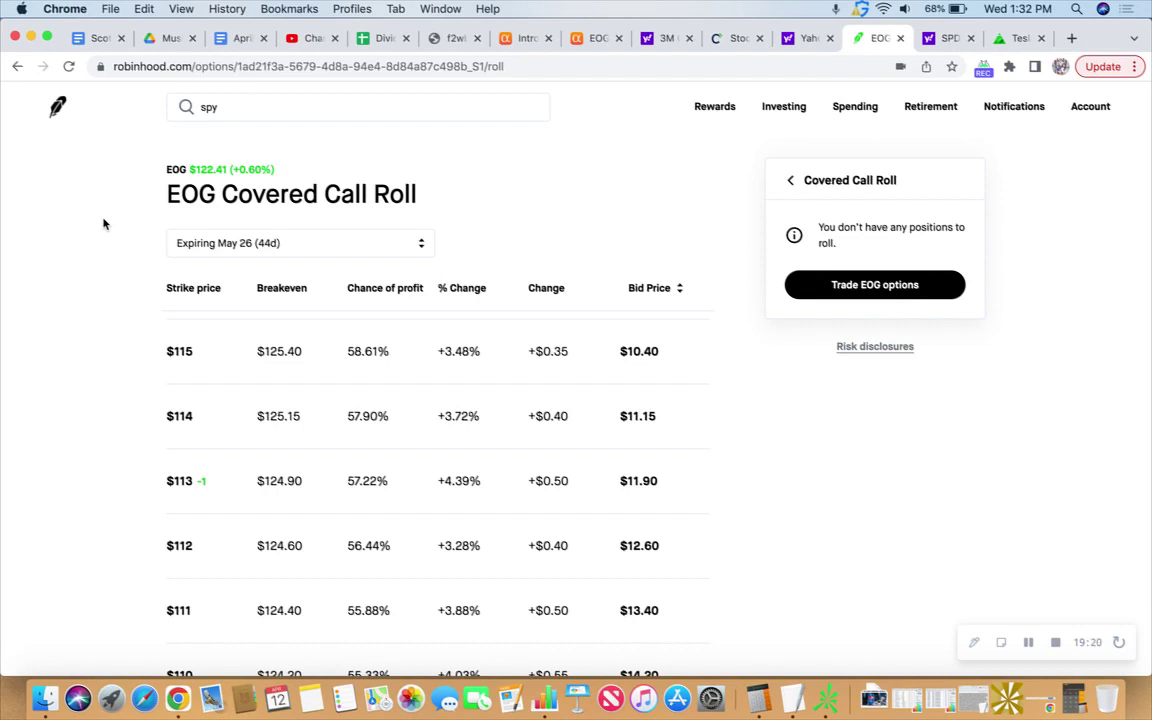
left_click(59, 114)
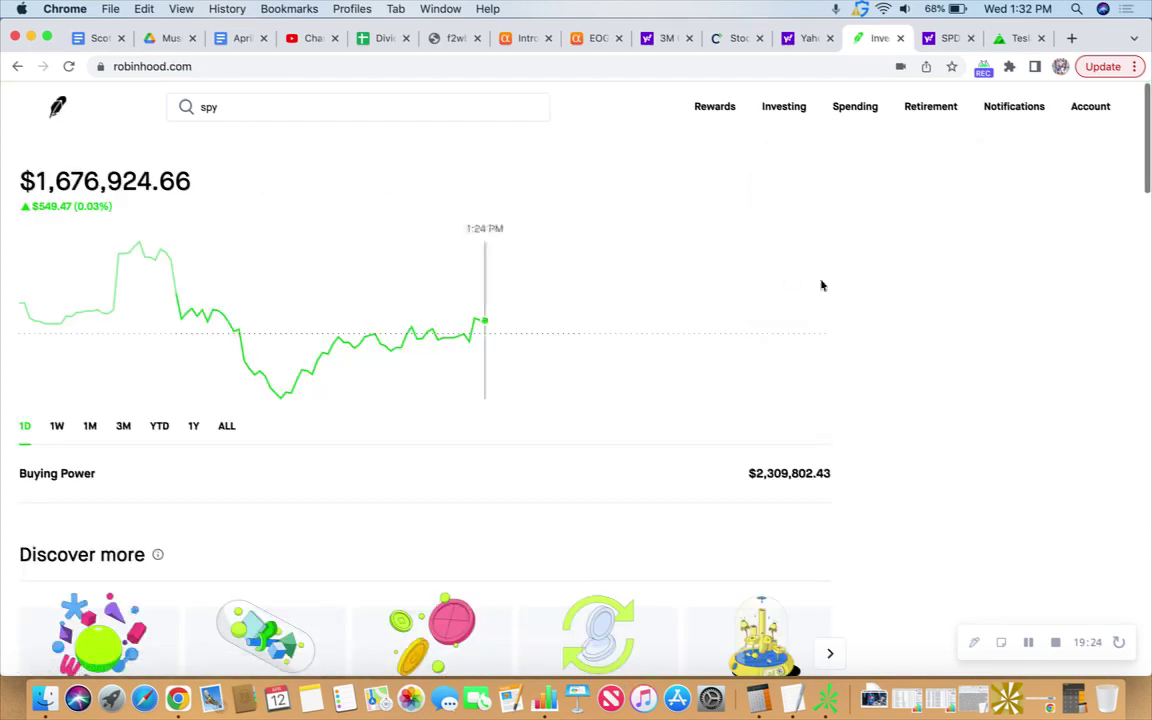